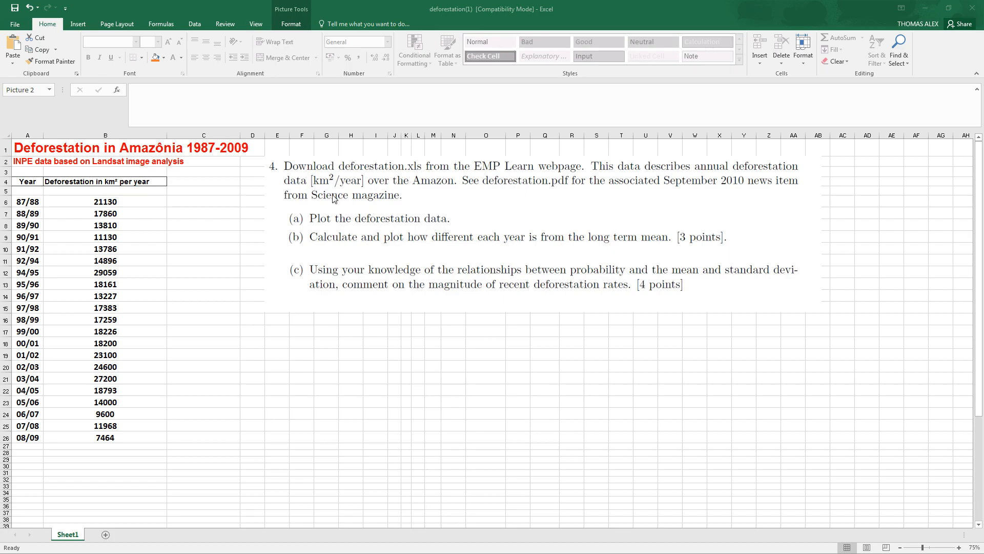
Step: Move the picture of the exercise text away from the data so that it starts around column L, and deselect it
{"action": "left_click_drag", "start_coordinate": [277, 178], "coordinate": [427, 164]}
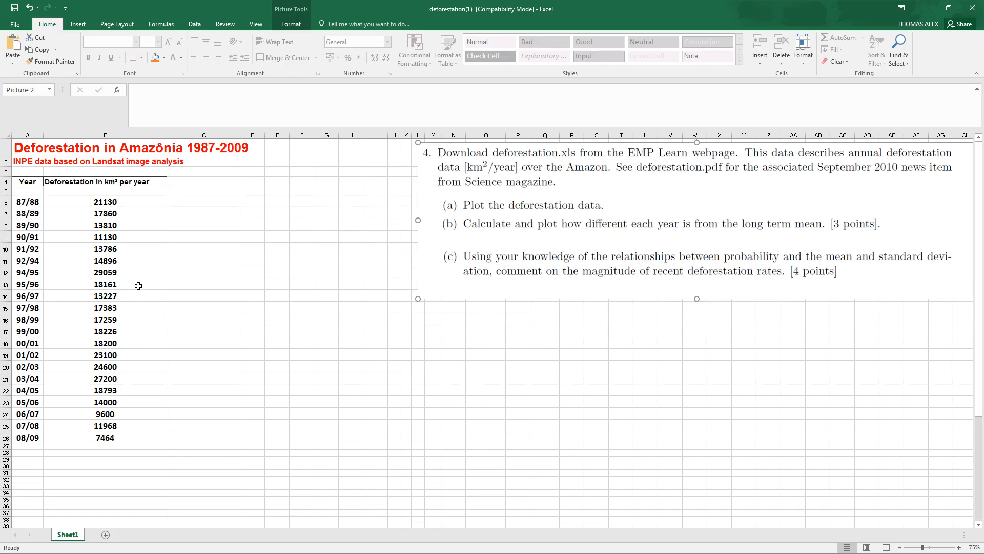
{"action": "left_click", "coordinate": [106, 200]}
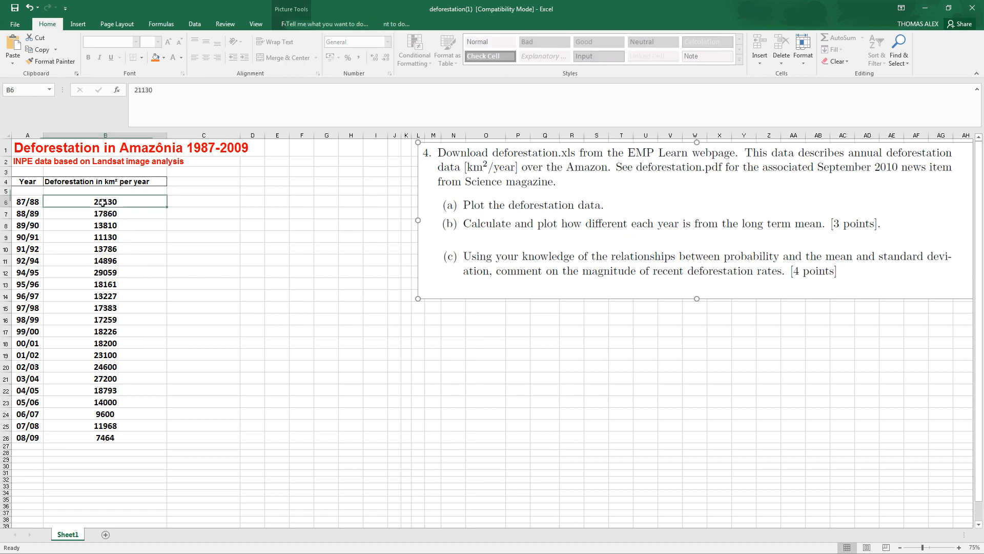
{"action": "key", "text": "Down"}
{"action": "key", "text": "Down"}
{"action": "key", "text": "Down"}
{"action": "key", "text": "Down"}
{"action": "key", "text": "Down"}
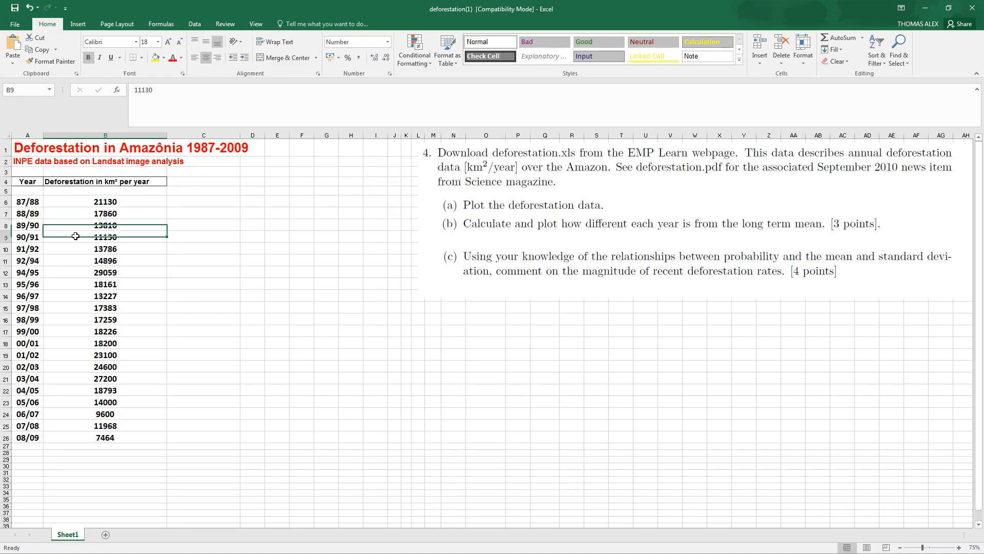
{"action": "left_click", "coordinate": [95, 202]}
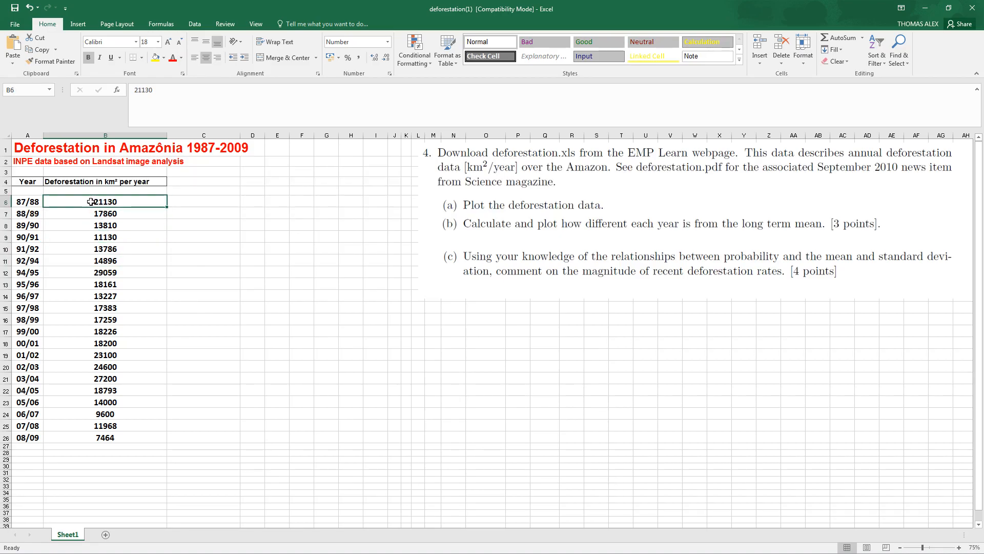
{"action": "left_click", "coordinate": [22, 202]}
{"action": "left_click", "coordinate": [30, 217]}
{"action": "left_click_drag", "start_coordinate": [23, 203], "coordinate": [22, 437]}
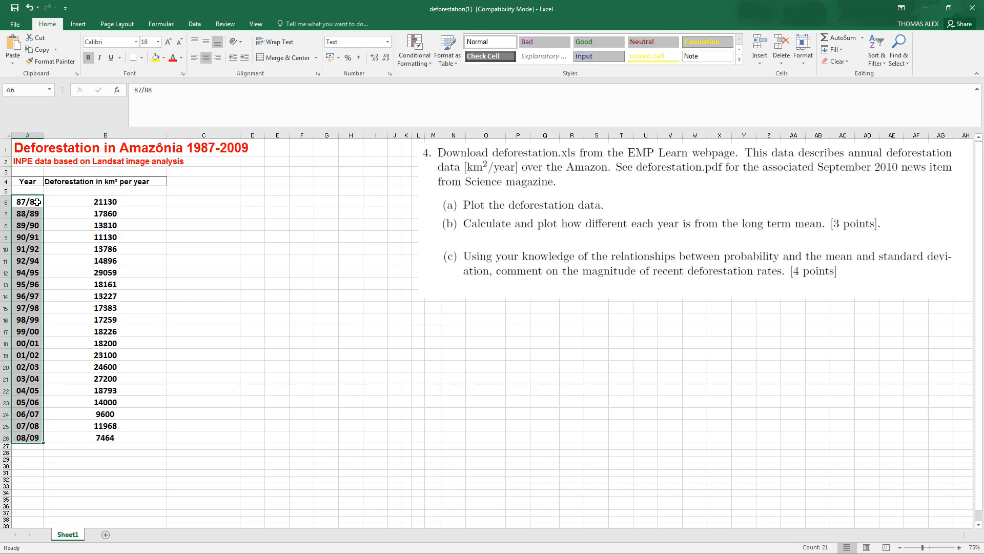
{"action": "left_click_drag", "start_coordinate": [28, 202], "coordinate": [100, 440]}
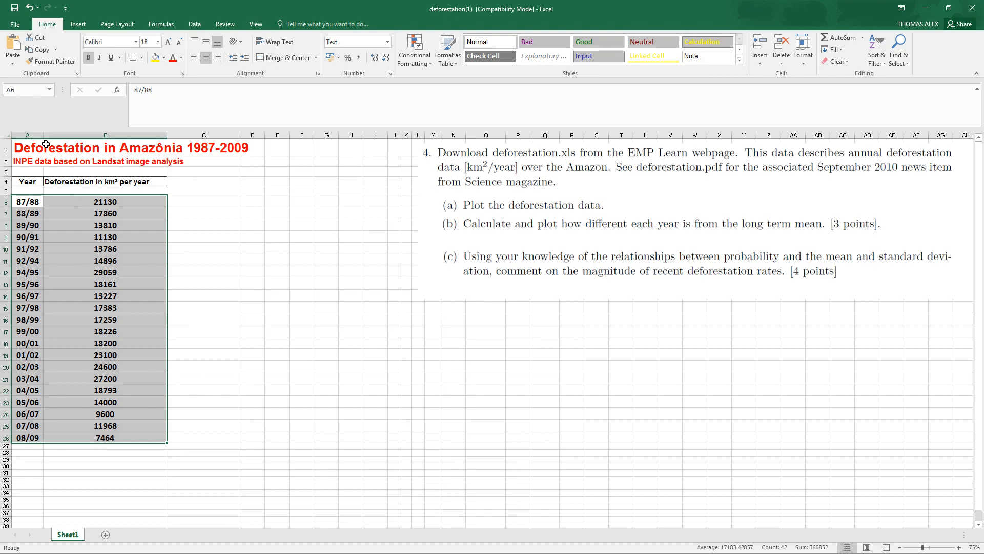
Step: Insert a line chart with markers from the years and deforestation values in A6:B26, without stacking the values
{"action": "left_click", "coordinate": [28, 202]}
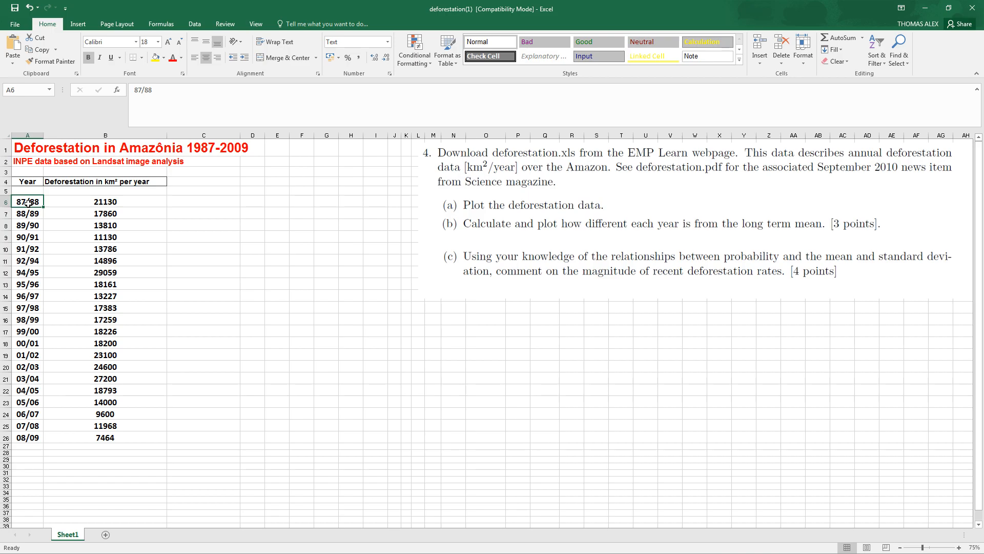
{"action": "key", "text": "shift+Right"}
{"action": "key", "text": "shift+Right"}
{"action": "key", "text": "shift+Left"}
{"action": "key", "text": "shift+Left"}
{"action": "key", "text": "shift+Right"}
{"action": "key", "text": "shift+Right"}
{"action": "key", "text": "shift+Left"}
{"action": "key", "text": "shift+Down"}
{"action": "key", "text": "shift+Down"}
{"action": "key", "text": "shift+Up"}
{"action": "key", "text": "shift+Up"}
{"action": "key", "text": "shift+Down"}
{"action": "key", "text": "shift+Down"}
{"action": "key", "text": "shift+Up"}
{"action": "key", "text": "shift+Up"}
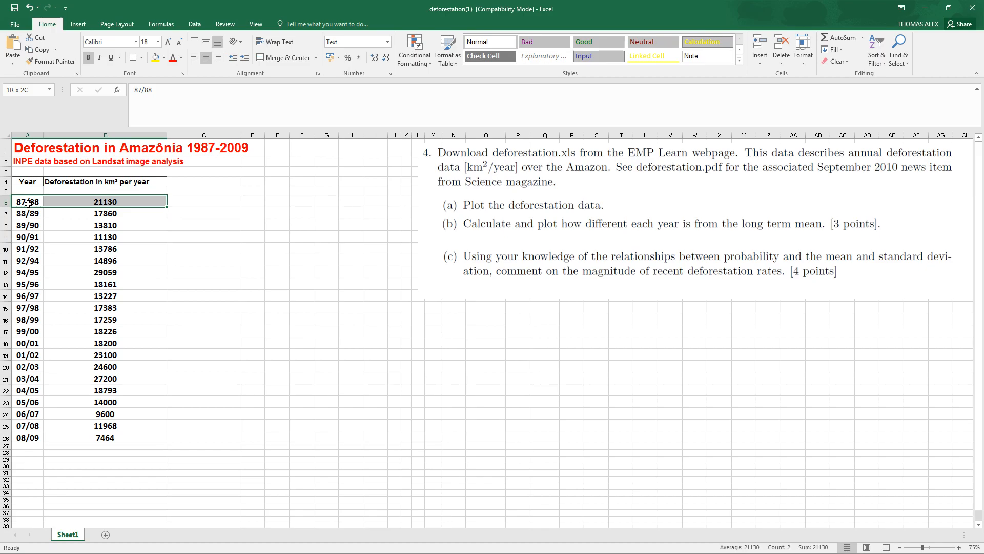
{"action": "key", "text": "ctrl+shift+Down"}
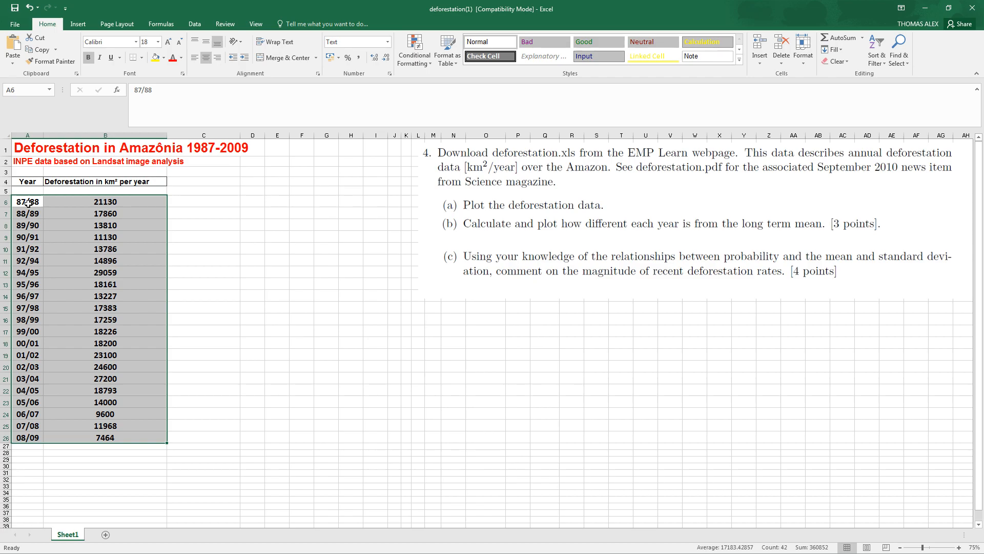
{"action": "left_click", "coordinate": [76, 25]}
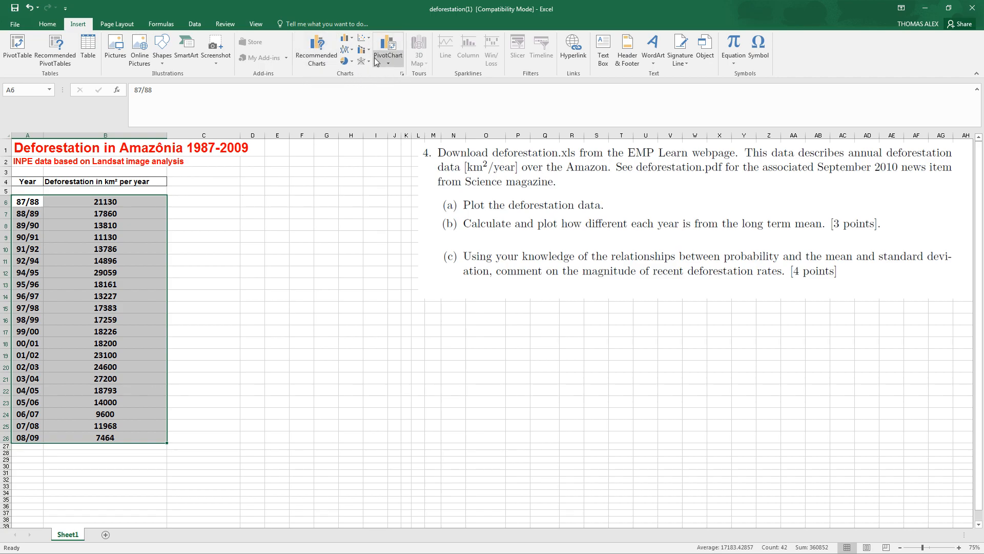
{"action": "left_click", "coordinate": [346, 53]}
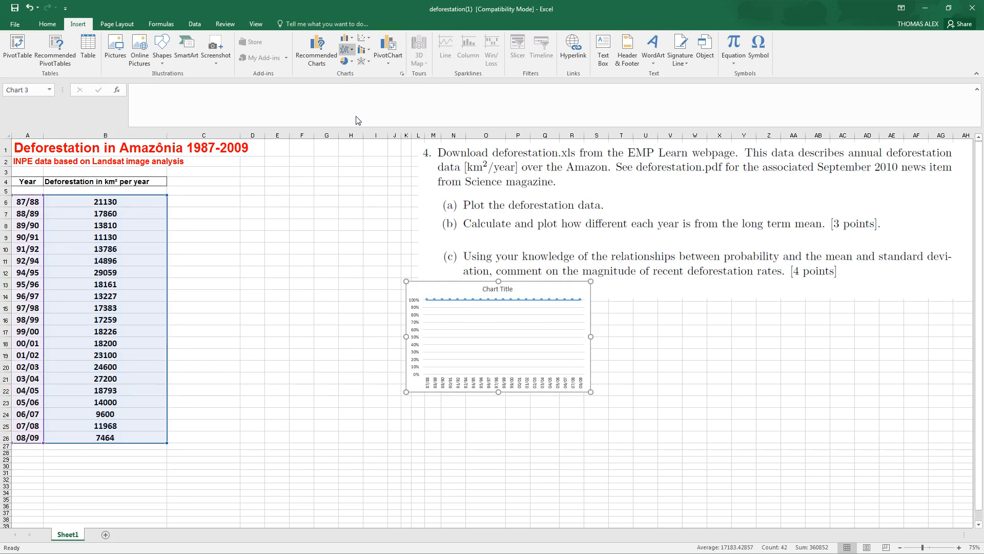
{"action": "left_click", "coordinate": [440, 85]}
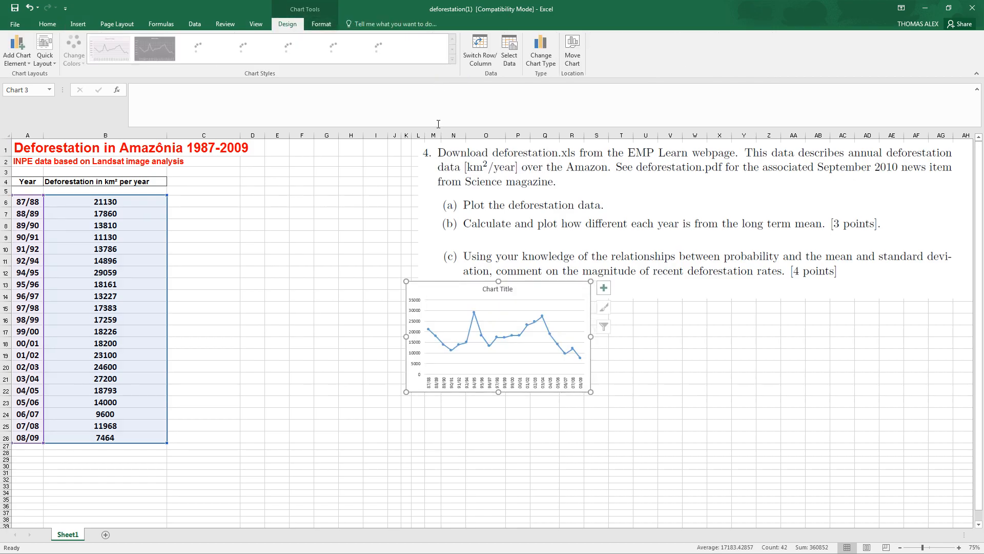
Step: Move the chart beside the data below the exercise picture and enlarge it to span about columns C to R, rows 15 to 35
{"action": "left_click_drag", "start_coordinate": [462, 291], "coordinate": [260, 268]}
{"action": "left_click_drag", "start_coordinate": [388, 368], "coordinate": [468, 428]}
{"action": "left_click_drag", "start_coordinate": [399, 271], "coordinate": [394, 321]}
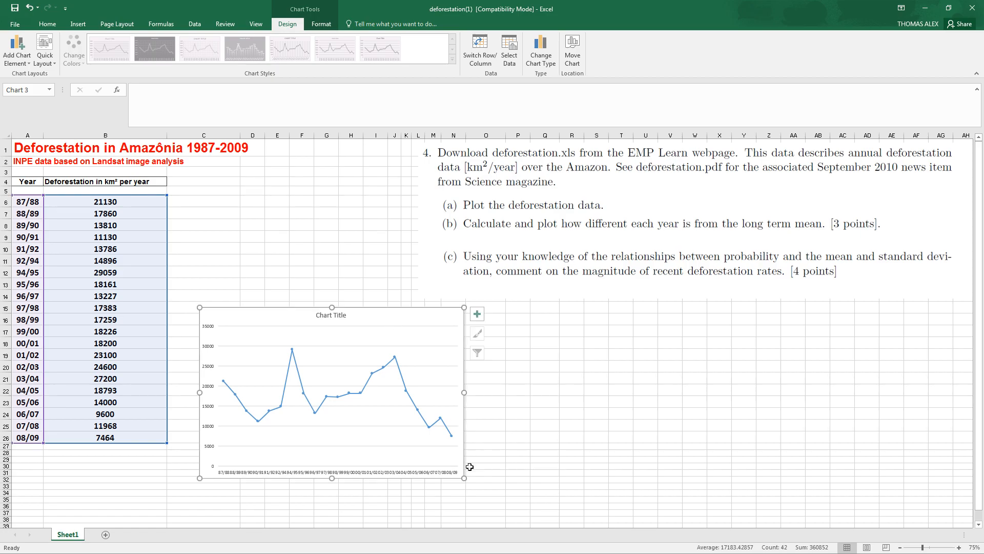
{"action": "left_click_drag", "start_coordinate": [464, 478], "coordinate": [568, 499]}
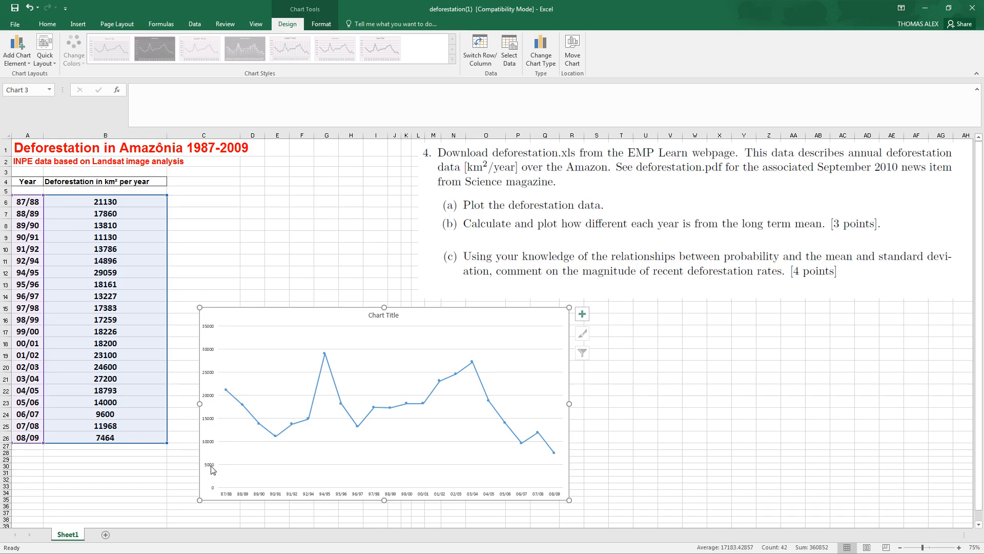
Step: Give the chart's vertical axis a solid line with a width of 2 pt
{"action": "left_click", "coordinate": [210, 379]}
{"action": "double_click", "coordinate": [210, 378]}
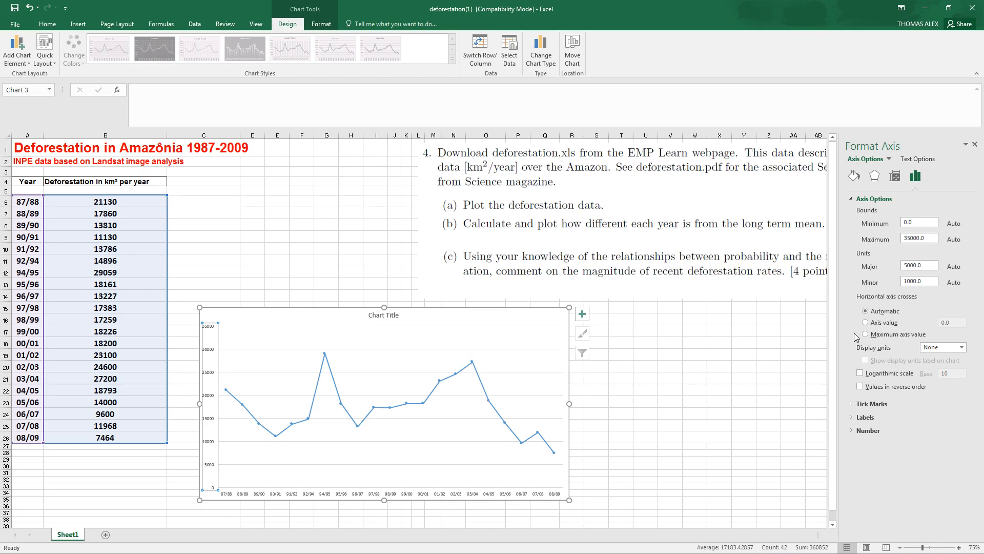
{"action": "left_click", "coordinate": [854, 177]}
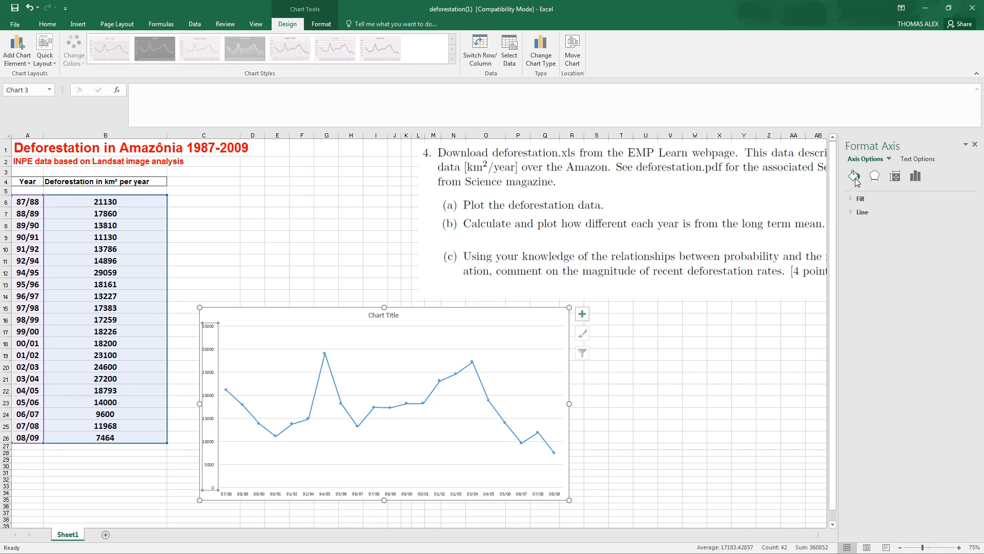
{"action": "left_click", "coordinate": [849, 212]}
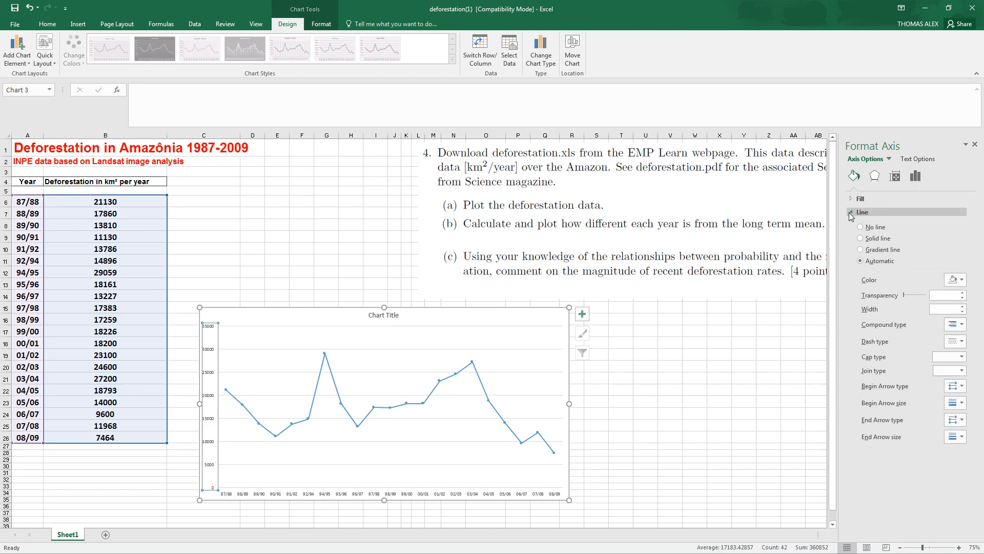
{"action": "left_click", "coordinate": [872, 240]}
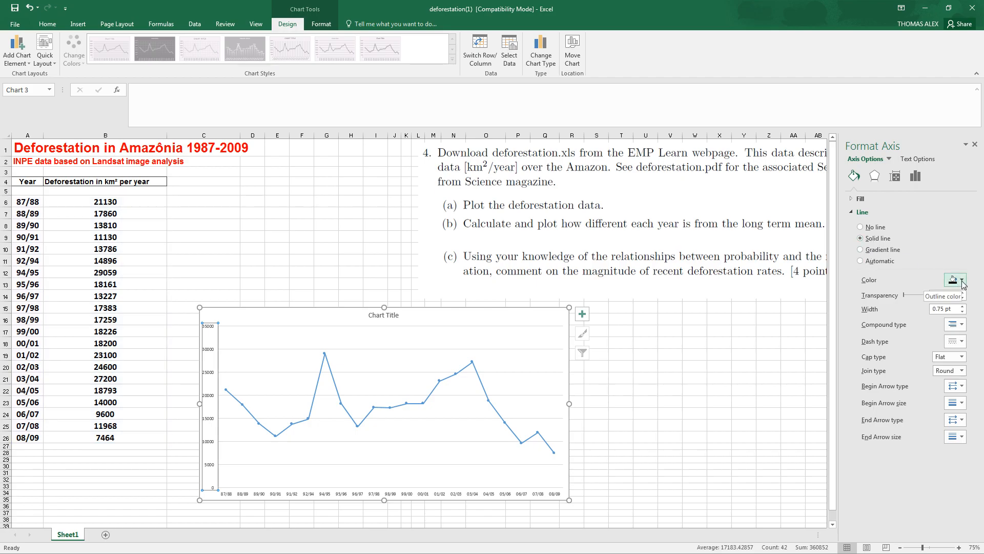
{"action": "left_click", "coordinate": [963, 307]}
{"action": "left_click", "coordinate": [963, 307]}
{"action": "left_click", "coordinate": [963, 307]}
{"action": "left_click", "coordinate": [962, 306]}
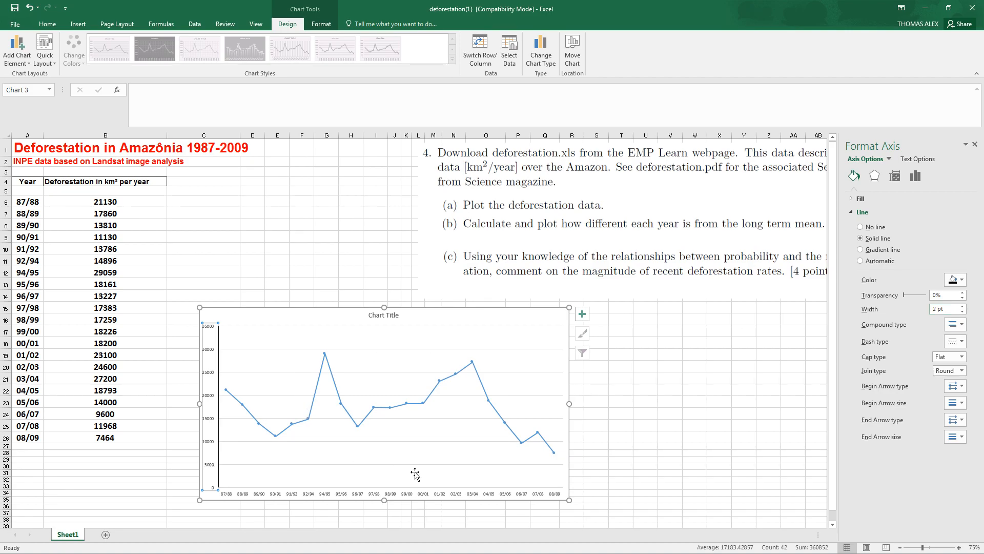
Step: Format the chart's horizontal axis with a solid line 2 pt wide
{"action": "left_click", "coordinate": [410, 494]}
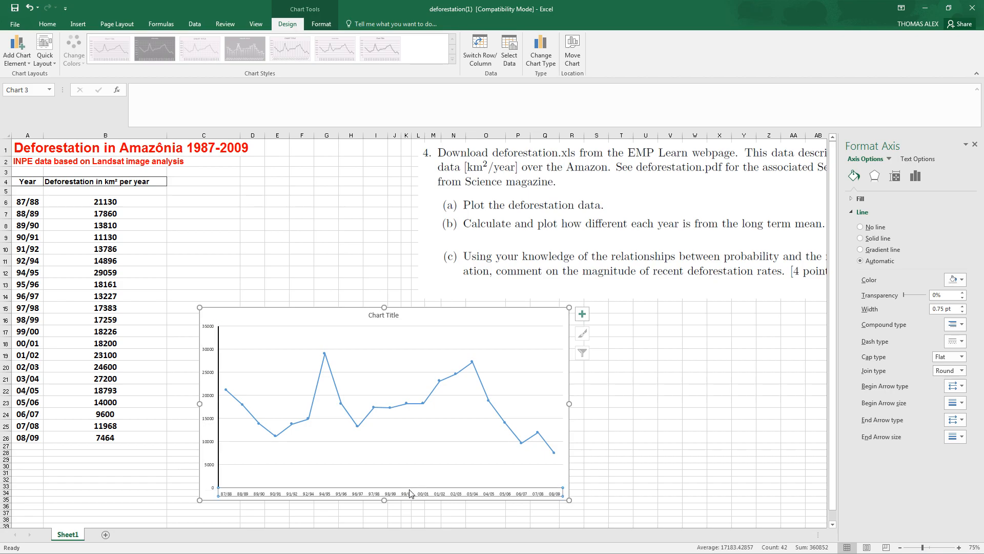
{"action": "left_click", "coordinate": [861, 238]}
{"action": "left_click", "coordinate": [963, 306]}
{"action": "left_click", "coordinate": [963, 306]}
{"action": "left_click", "coordinate": [963, 306]}
{"action": "left_click", "coordinate": [963, 306]}
{"action": "left_click", "coordinate": [963, 306]}
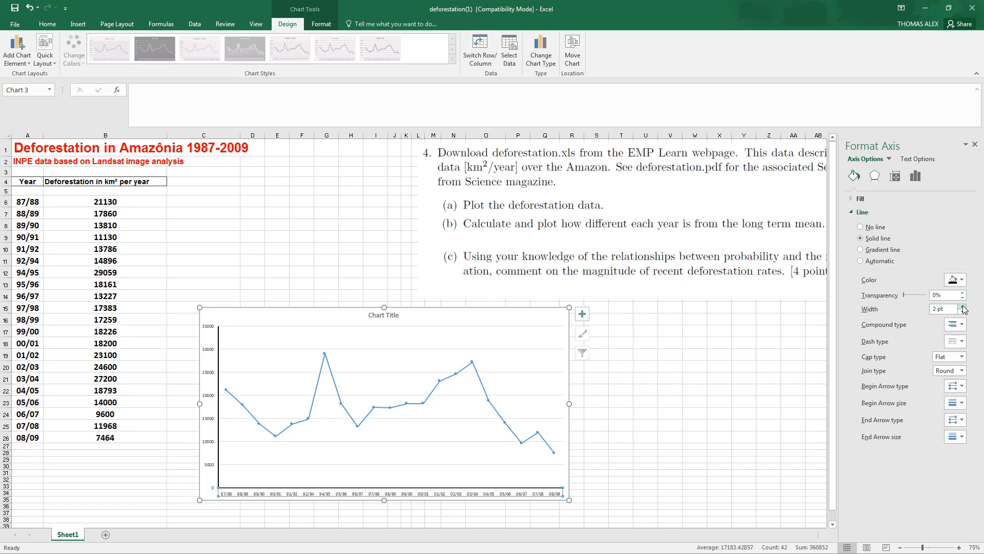
Step: Hide the chart's major gridlines by setting them to no line
{"action": "left_click", "coordinate": [282, 372]}
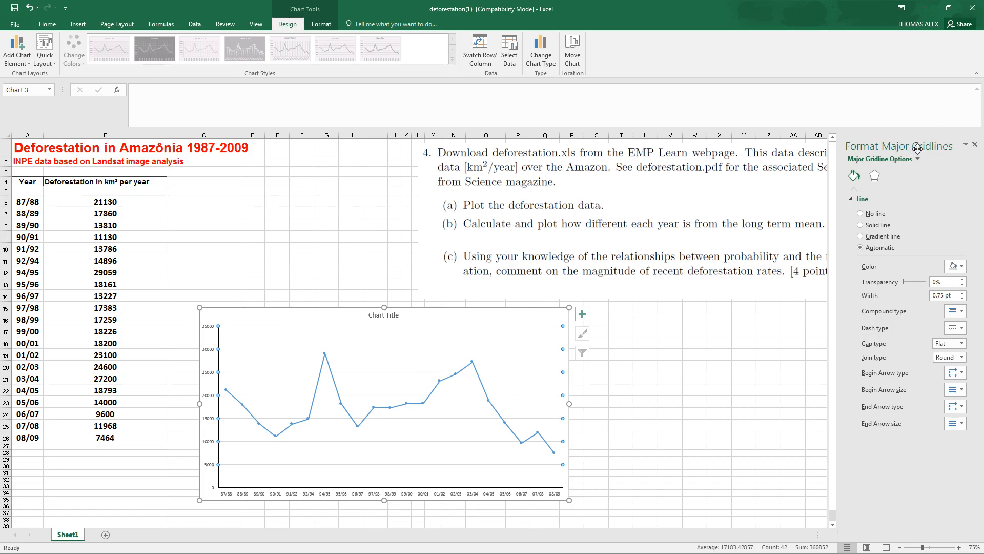
{"action": "left_click", "coordinate": [861, 213]}
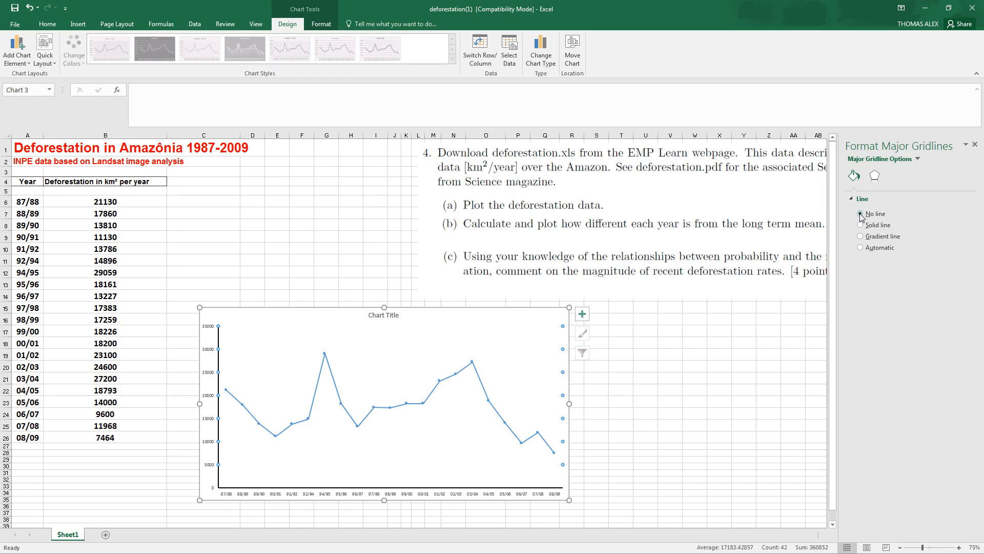
{"action": "left_click", "coordinate": [674, 406]}
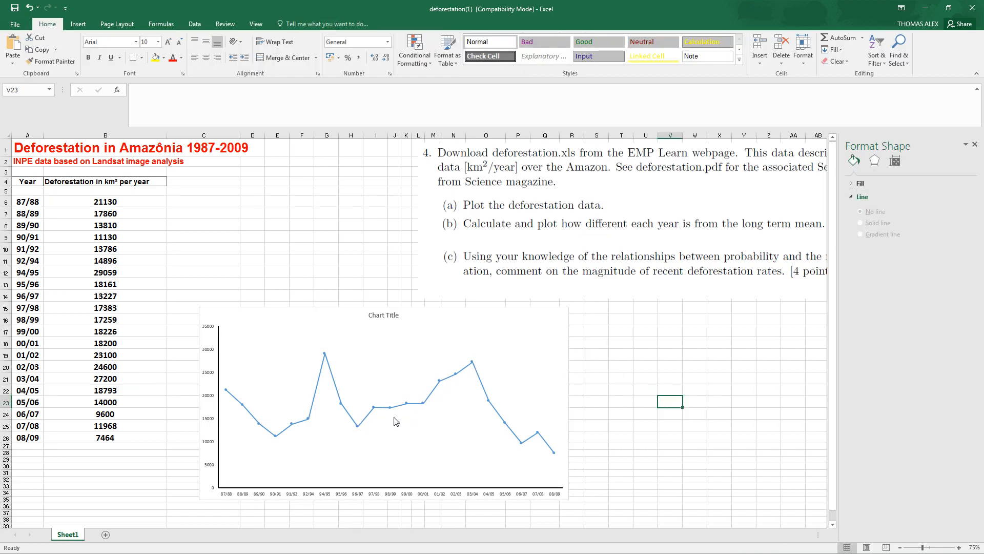
Step: Set the data series markers to the built-in circle type at size 13
{"action": "left_click", "coordinate": [379, 410]}
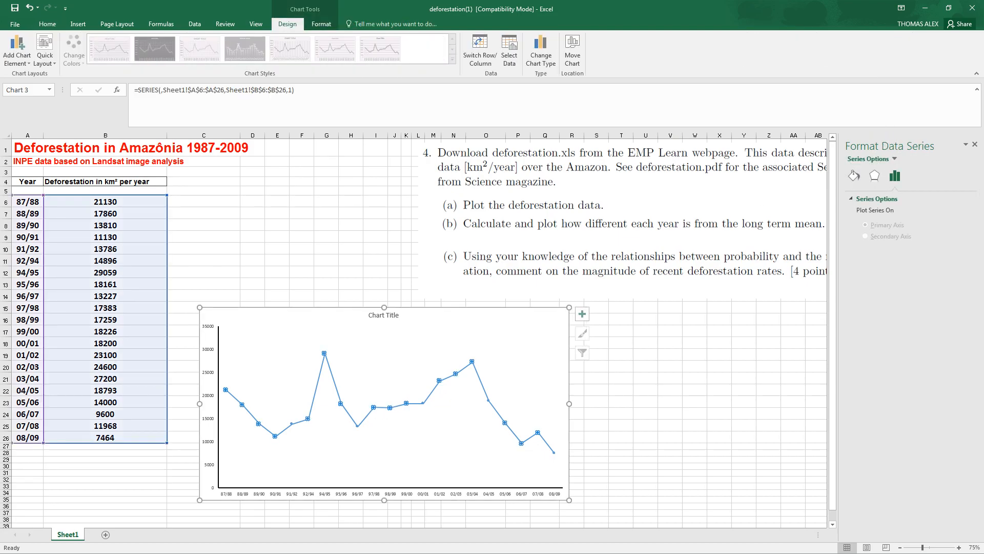
{"action": "left_click", "coordinate": [854, 176]}
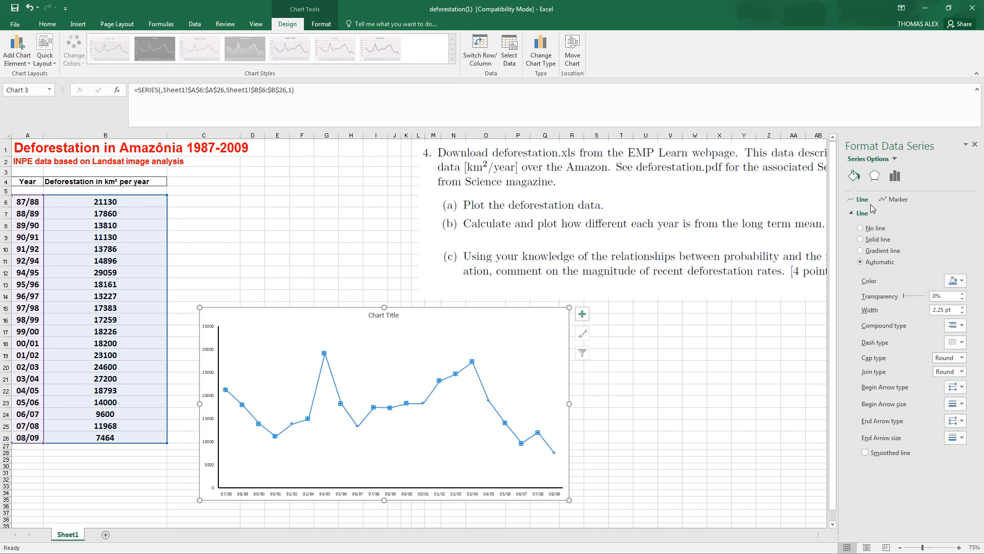
{"action": "left_click", "coordinate": [898, 200]}
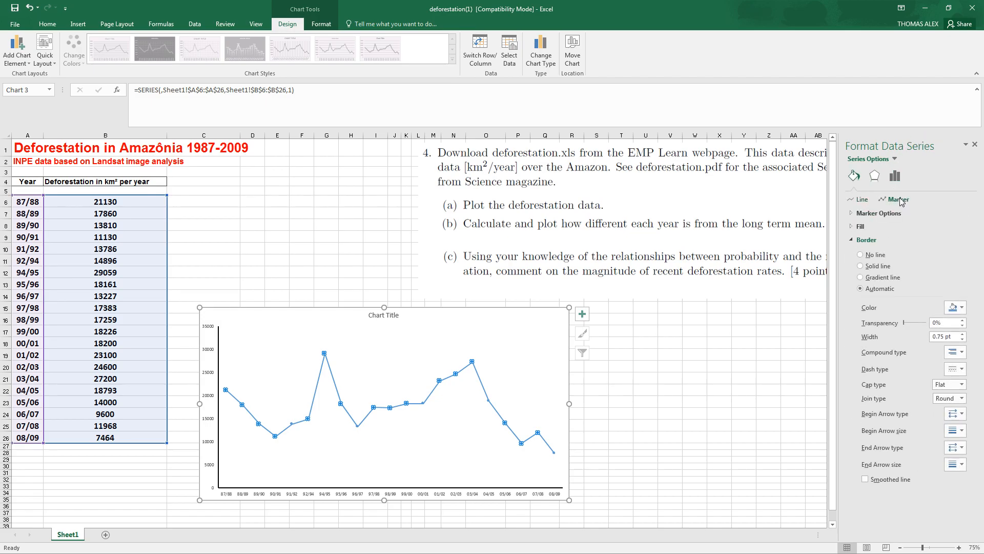
{"action": "left_click", "coordinate": [853, 214]}
{"action": "left_click", "coordinate": [866, 251]}
{"action": "left_click", "coordinate": [914, 274]}
{"action": "left_click", "coordinate": [914, 274]}
{"action": "left_click", "coordinate": [914, 275]}
{"action": "left_click", "coordinate": [913, 274]}
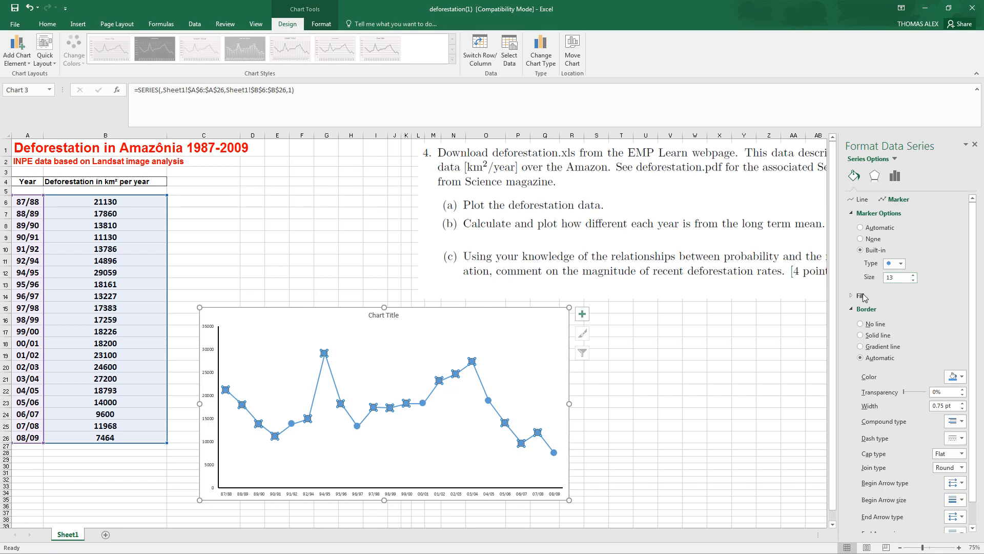
Step: Add a solid line border to the data series markers and deselect the chart
{"action": "left_click", "coordinate": [868, 334]}
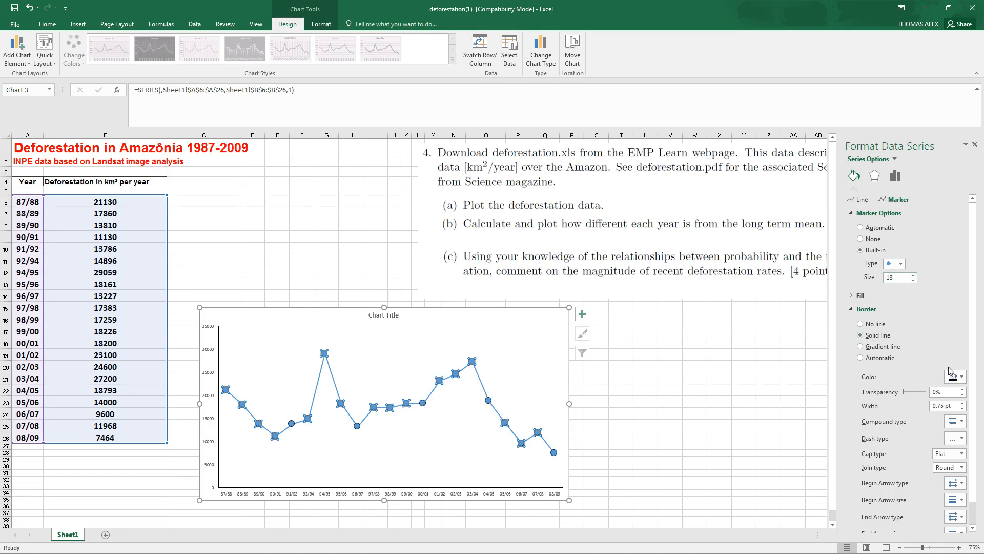
{"action": "left_click", "coordinate": [668, 364]}
{"action": "left_click", "coordinate": [308, 259]}
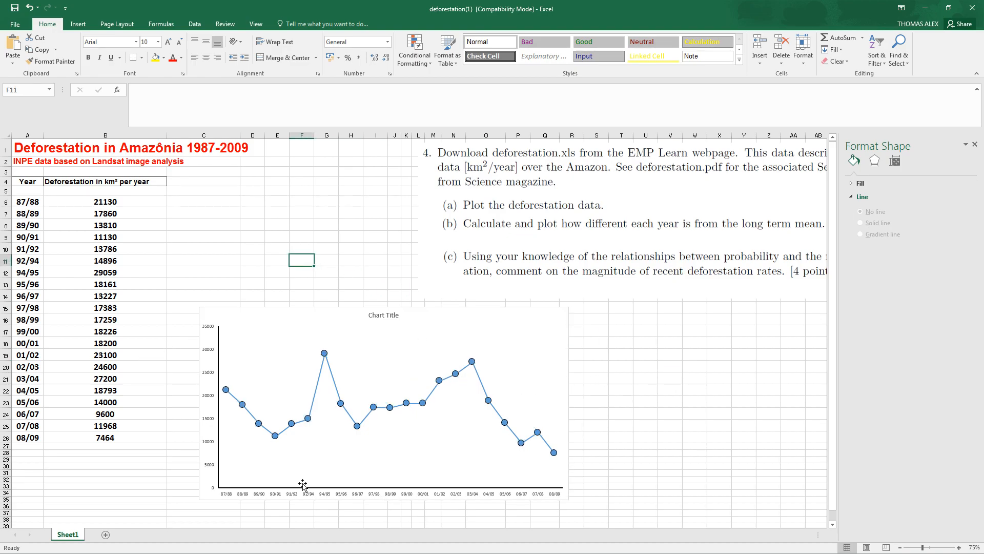
Step: Look through the vertical axis's number, label and text formatting options for a font size setting
{"action": "left_click", "coordinate": [210, 377]}
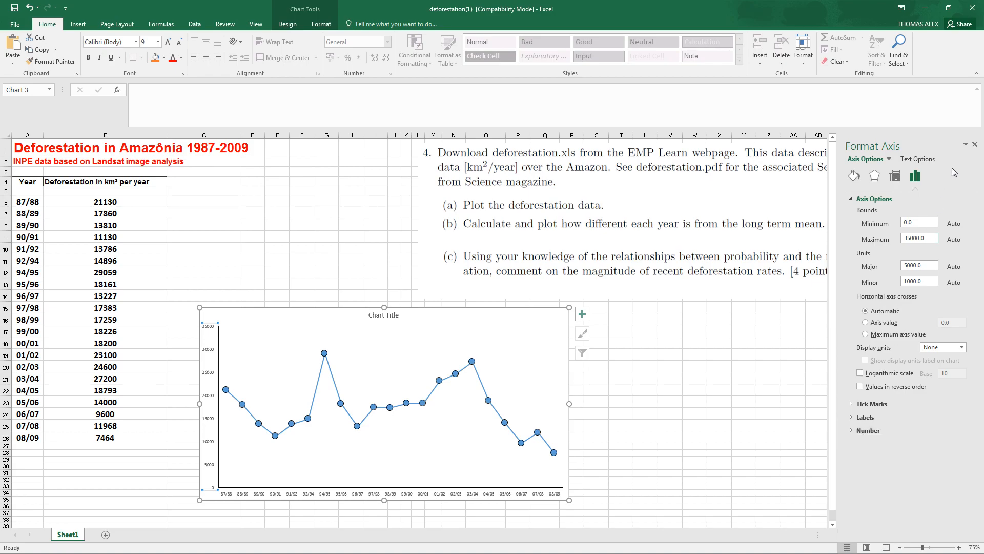
{"action": "left_click", "coordinate": [854, 431]}
{"action": "mouse_move", "coordinate": [972, 436]}
{"action": "left_mouse_down"}
{"action": "mouse_move", "coordinate": [966, 490]}
{"action": "mouse_move", "coordinate": [977, 425]}
{"action": "left_mouse_up"}
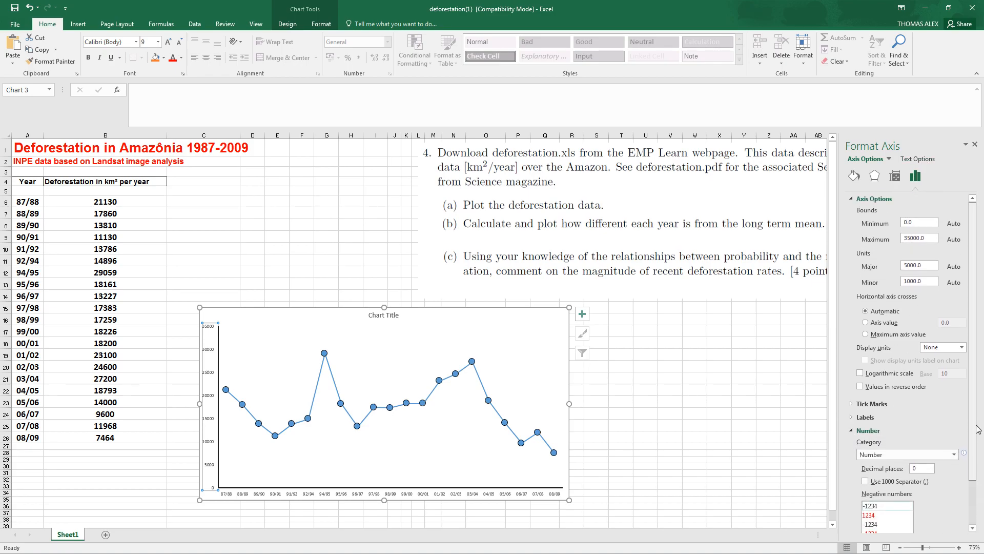
{"action": "left_click", "coordinate": [852, 431]}
{"action": "left_click", "coordinate": [852, 419]}
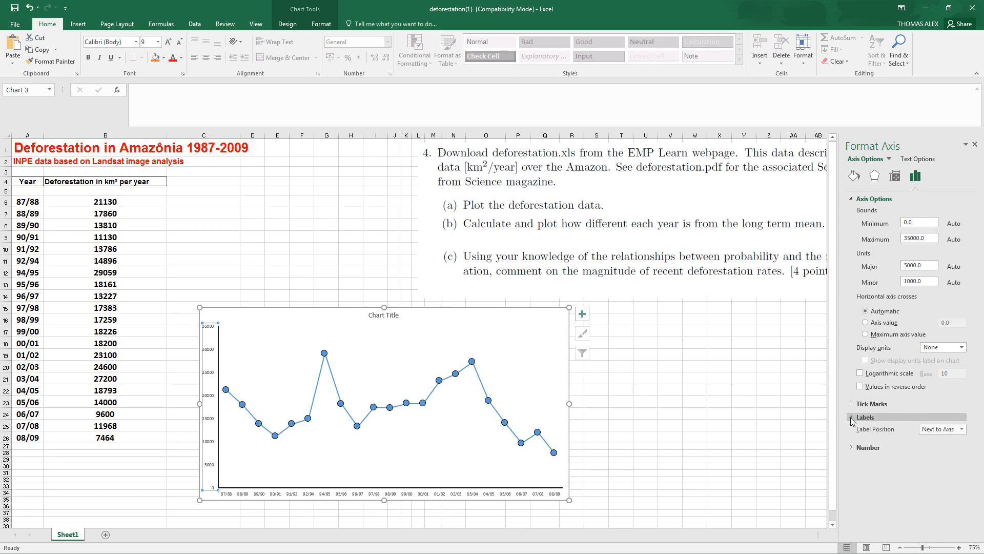
{"action": "left_click", "coordinate": [852, 418]}
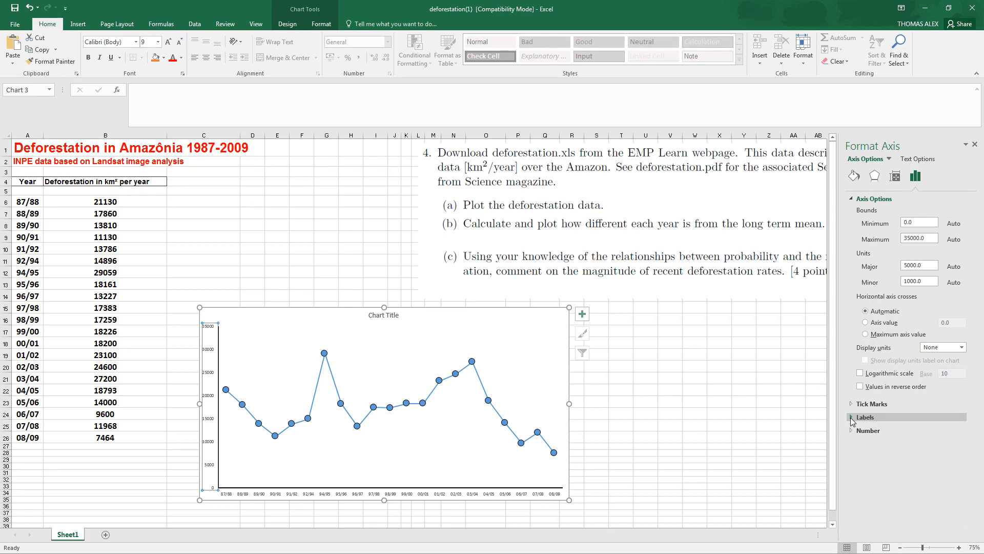
{"action": "left_click", "coordinate": [923, 160]}
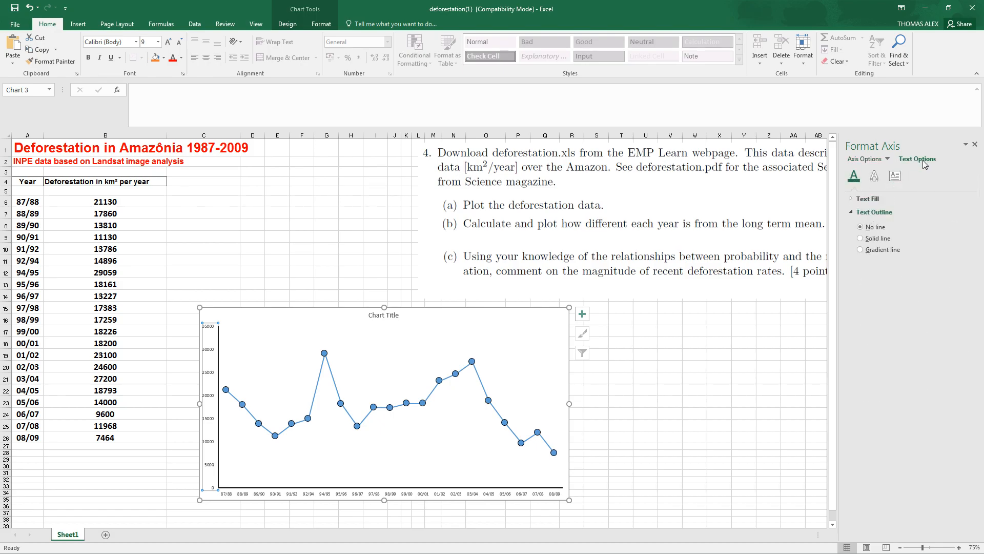
{"action": "left_click", "coordinate": [895, 178]}
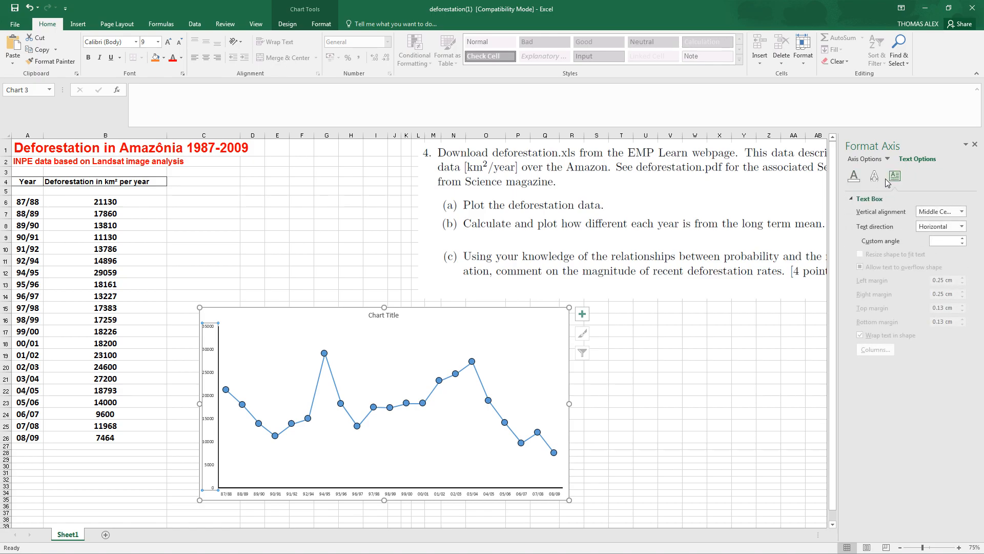
{"action": "left_click", "coordinate": [855, 180]}
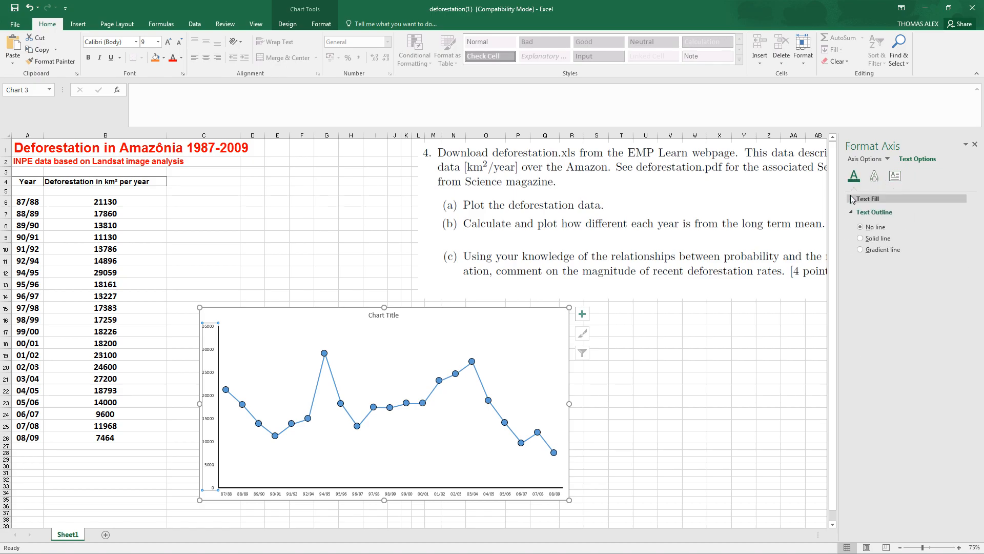
{"action": "left_click", "coordinate": [875, 176]}
{"action": "left_click", "coordinate": [895, 177]}
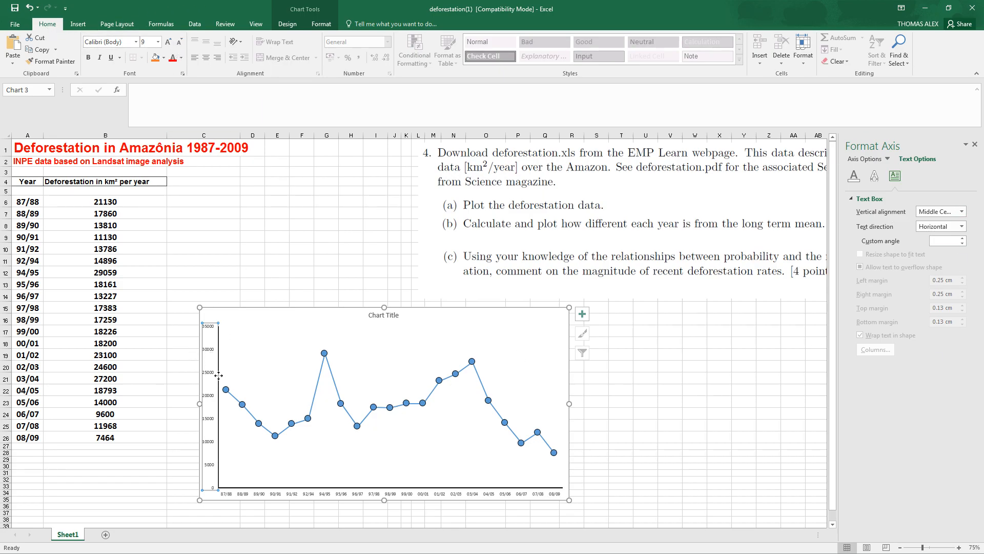
Step: Enlarge the font of the number labels on the chart's vertical axis
{"action": "left_click", "coordinate": [169, 43]}
{"action": "left_click", "coordinate": [169, 42]}
{"action": "left_click", "coordinate": [168, 42]}
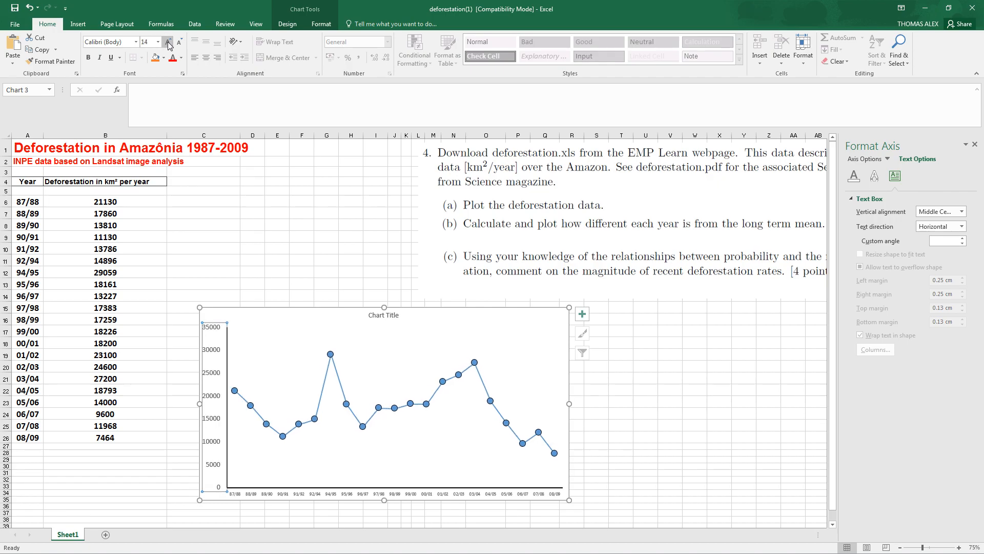
Step: Set the font size of the year labels on the chart's horizontal axis to 20
{"action": "left_click", "coordinate": [400, 496]}
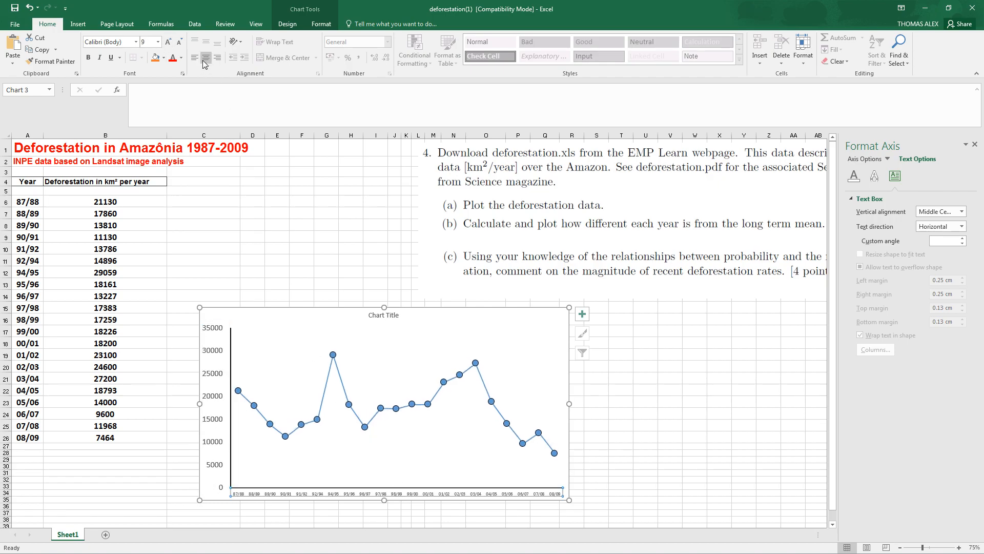
{"action": "left_click", "coordinate": [170, 43]}
{"action": "left_click", "coordinate": [170, 43]}
{"action": "left_click", "coordinate": [169, 44]}
{"action": "left_click", "coordinate": [170, 44]}
{"action": "left_click", "coordinate": [169, 44]}
{"action": "left_click", "coordinate": [170, 43]}
{"action": "left_click", "coordinate": [169, 44]}
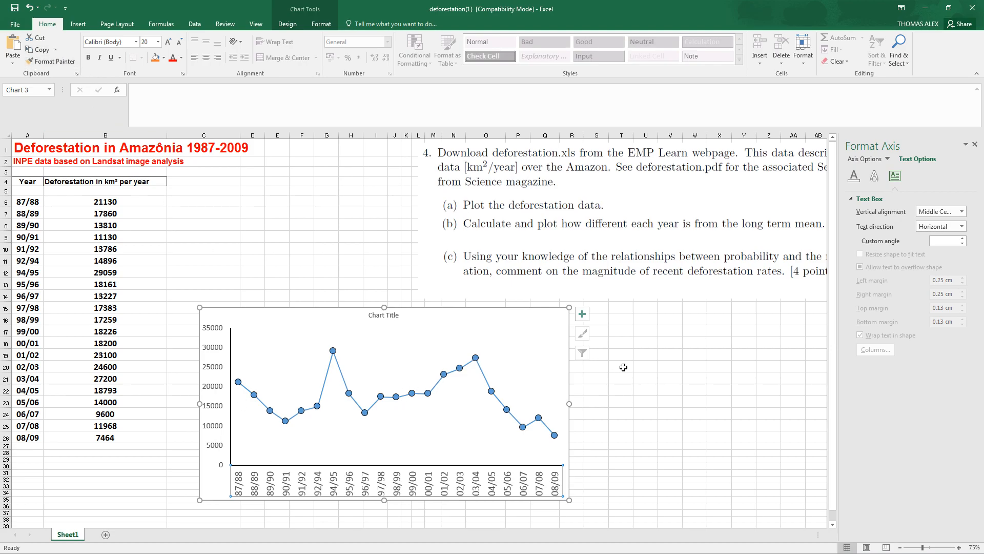
Step: Add titles to both chart axes and enter "Deforestation km^2/year" as the vertical axis title
{"action": "left_click", "coordinate": [288, 24]}
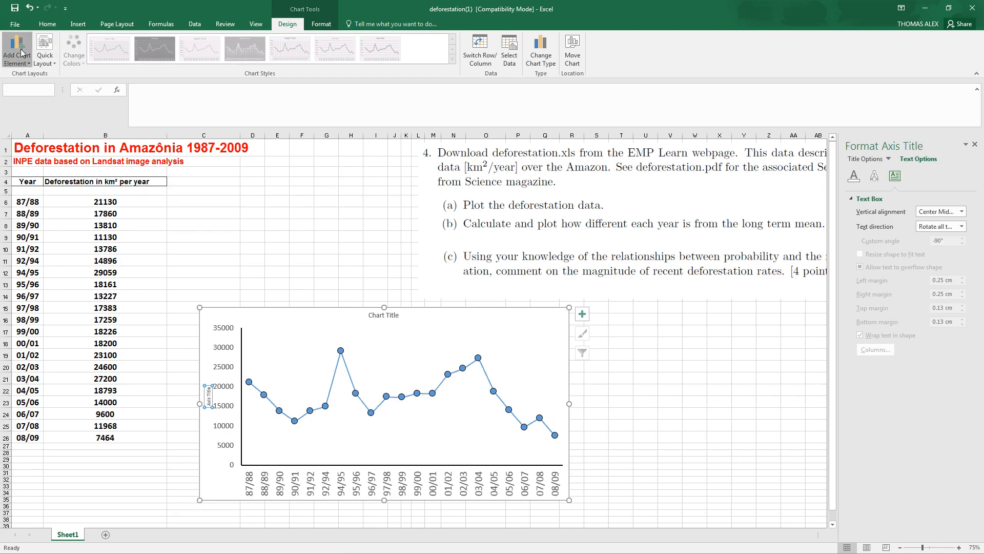
{"action": "left_click", "coordinate": [109, 95]}
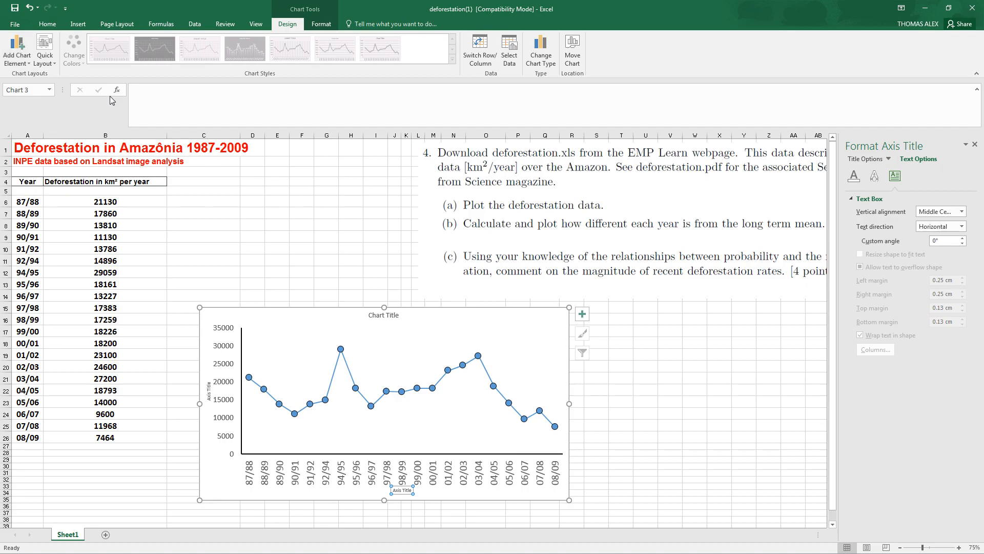
{"action": "left_click", "coordinate": [210, 390]}
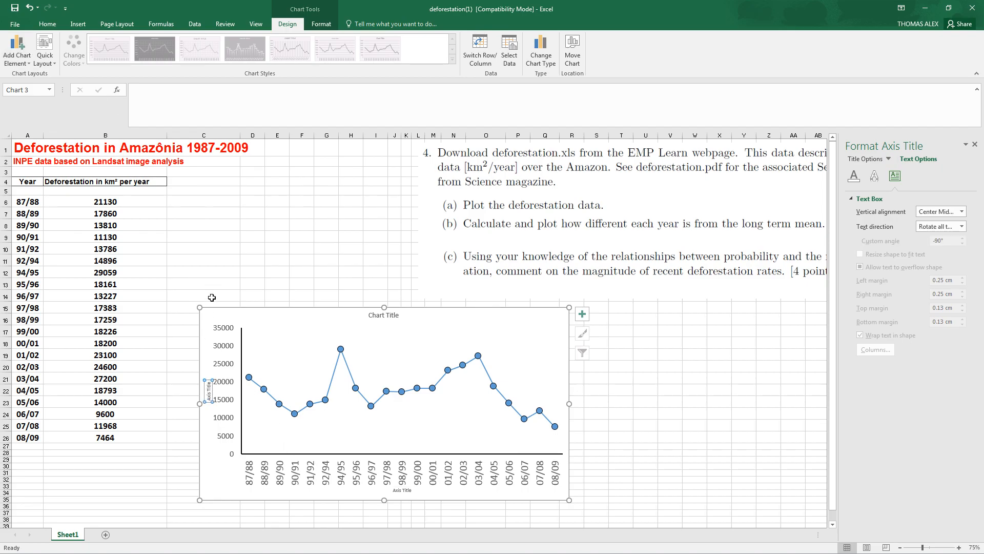
{"action": "left_click_drag", "start_coordinate": [209, 385], "coordinate": [208, 407]}
{"action": "key", "text": "Delete"}
{"action": "type", "text": "Deforestation"}
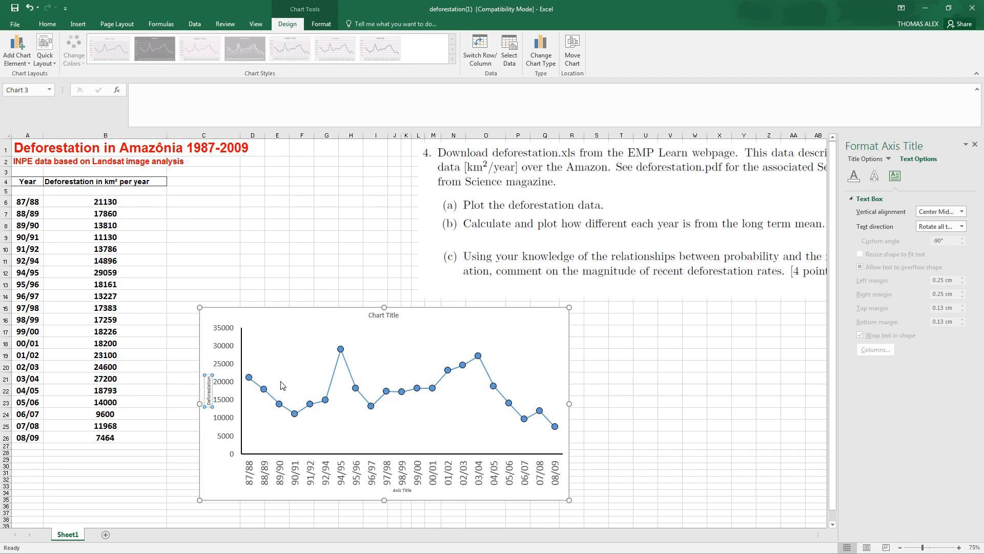
{"action": "type", "text": " km^2/year"}
Step: Replace the placeholder text of the horizontal axis title with "year"
{"action": "left_click", "coordinate": [403, 490]}
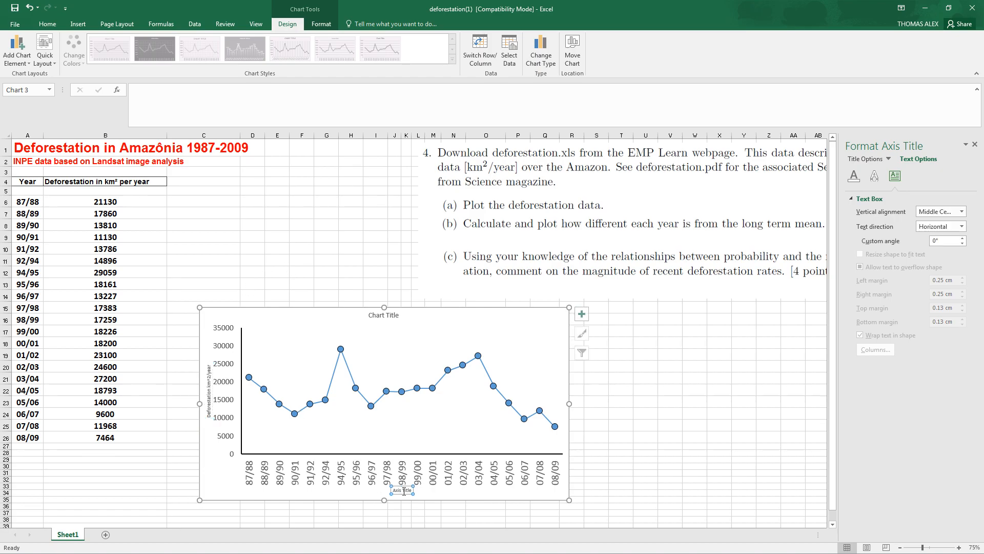
{"action": "left_click_drag", "start_coordinate": [396, 490], "coordinate": [433, 488]}
{"action": "type", "text": "year"}
Step: Enlarge the font of the vertical axis title until it spans about the height of the axis
{"action": "left_click", "coordinate": [207, 390]}
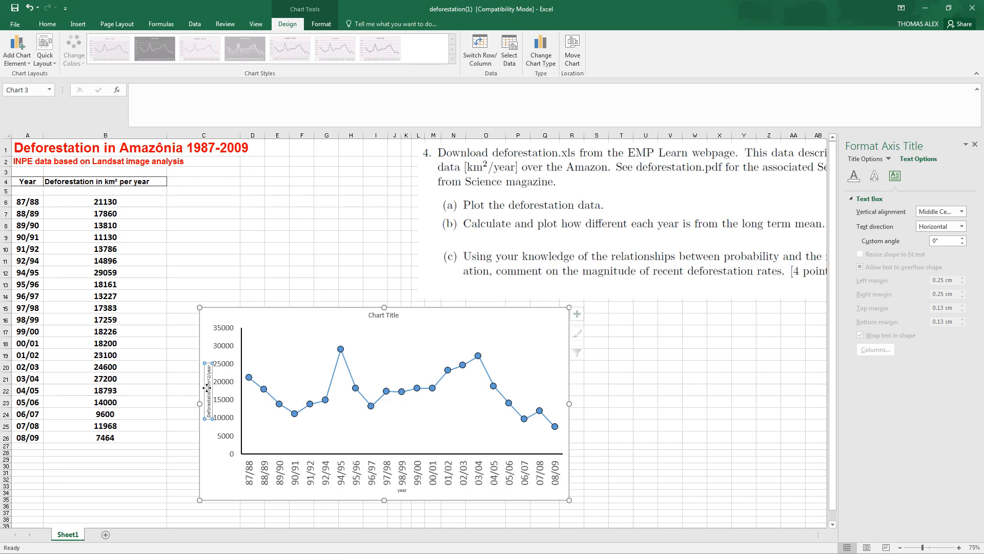
{"action": "left_click", "coordinate": [46, 23]}
{"action": "left_click", "coordinate": [169, 42]}
{"action": "left_click", "coordinate": [169, 42]}
{"action": "left_click", "coordinate": [169, 41]}
{"action": "left_click", "coordinate": [168, 41]}
{"action": "left_click", "coordinate": [169, 41]}
{"action": "left_click", "coordinate": [169, 42]}
{"action": "left_click", "coordinate": [169, 42]}
{"action": "left_click", "coordinate": [168, 42]}
{"action": "left_click", "coordinate": [168, 42]}
Step: Set the horizontal axis title's font size to 32 and capitalise its first letter so it reads "Year"
{"action": "left_click", "coordinate": [405, 491]}
{"action": "left_click", "coordinate": [169, 43]}
{"action": "left_click", "coordinate": [169, 43]}
{"action": "left_click", "coordinate": [169, 43]}
{"action": "left_click", "coordinate": [169, 43]}
{"action": "left_click", "coordinate": [169, 42]}
{"action": "left_click", "coordinate": [169, 43]}
{"action": "left_click", "coordinate": [169, 42]}
{"action": "left_click", "coordinate": [169, 42]}
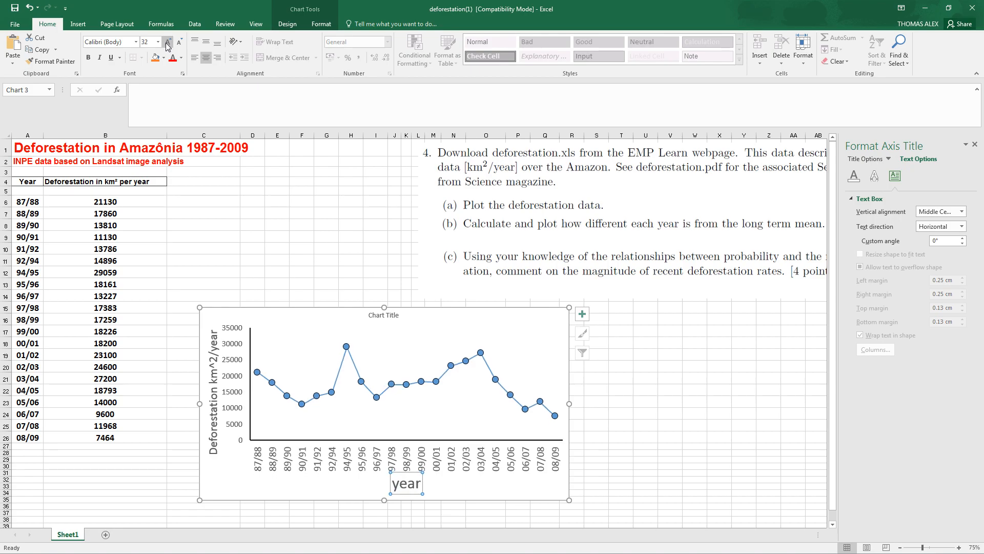
{"action": "left_click_drag", "start_coordinate": [402, 484], "coordinate": [396, 483]}
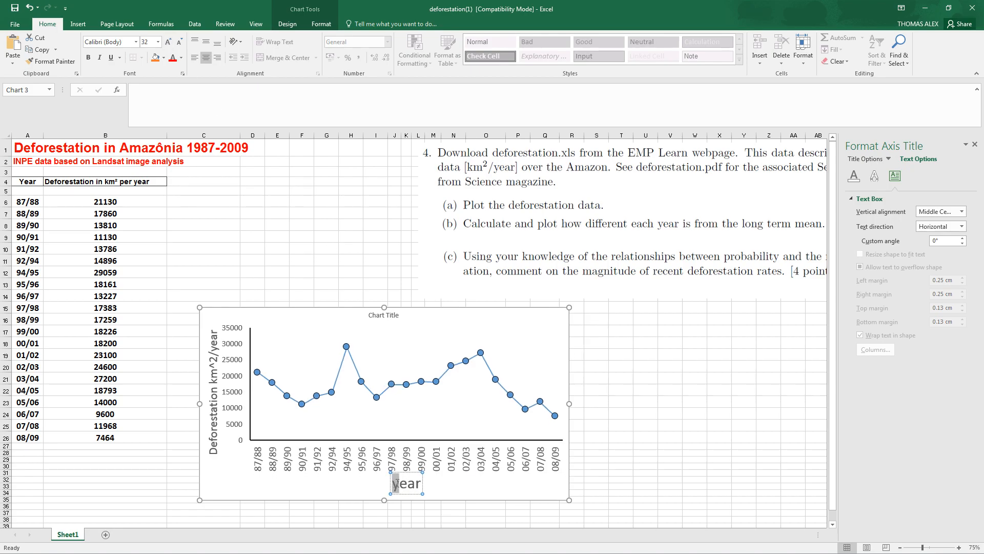
{"action": "type", "text": "Y"}
Step: Delete the placeholder chart title and deselect the chart
{"action": "left_click", "coordinate": [383, 315]}
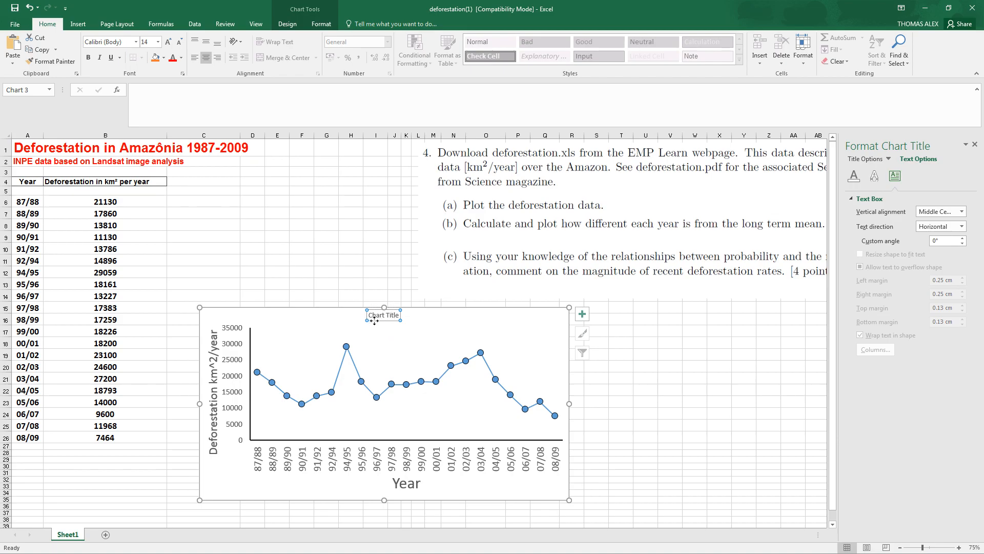
{"action": "key", "text": "Delete"}
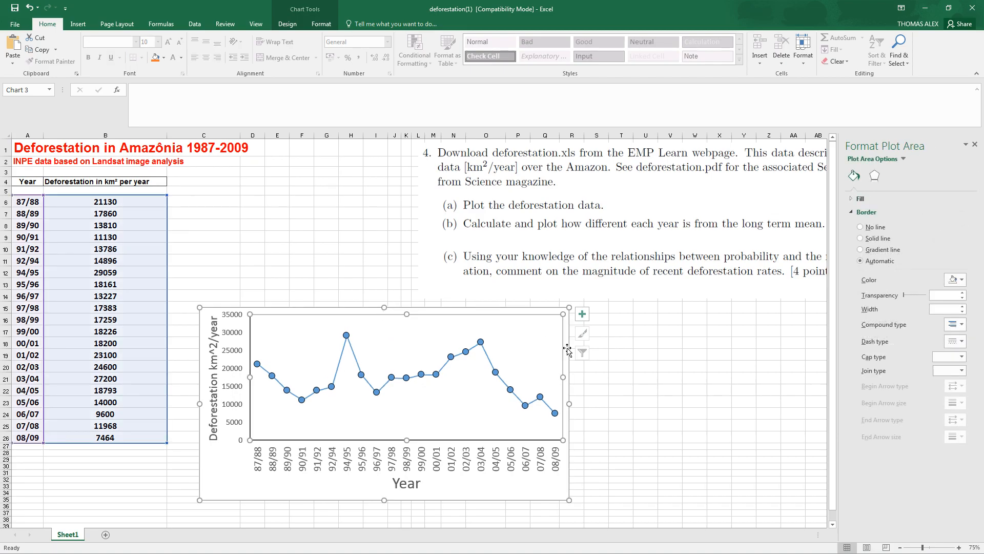
{"action": "left_click", "coordinate": [680, 381]}
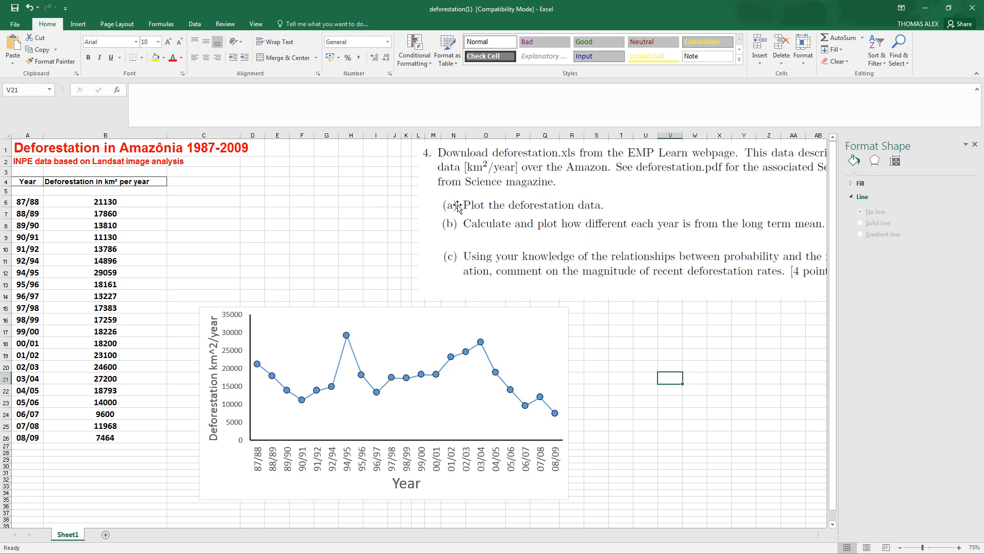
Step: Move the exercise text picture to start at column E and place the chart directly beneath it, leaving column C free
{"action": "left_click_drag", "start_coordinate": [658, 170], "coordinate": [516, 171]}
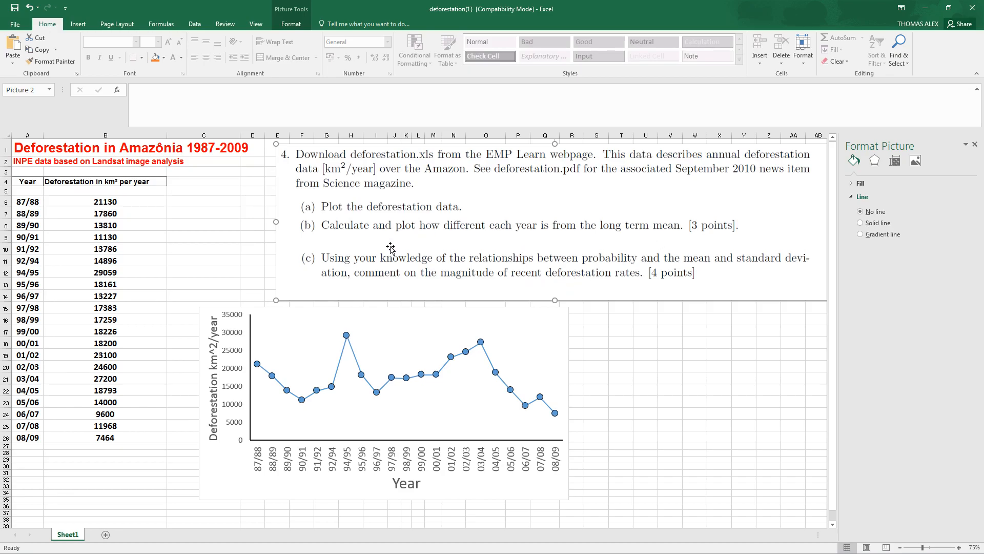
{"action": "left_click_drag", "start_coordinate": [206, 310], "coordinate": [286, 307]}
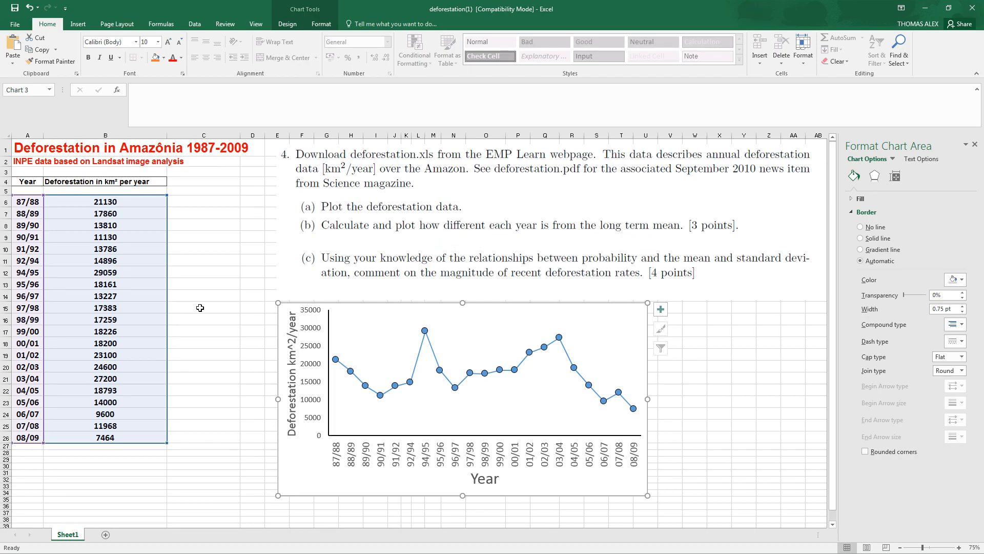
Step: Calculate the long-term mean deforestation in cell C3 with the formula =average(B6:B26)
{"action": "left_click", "coordinate": [207, 171]}
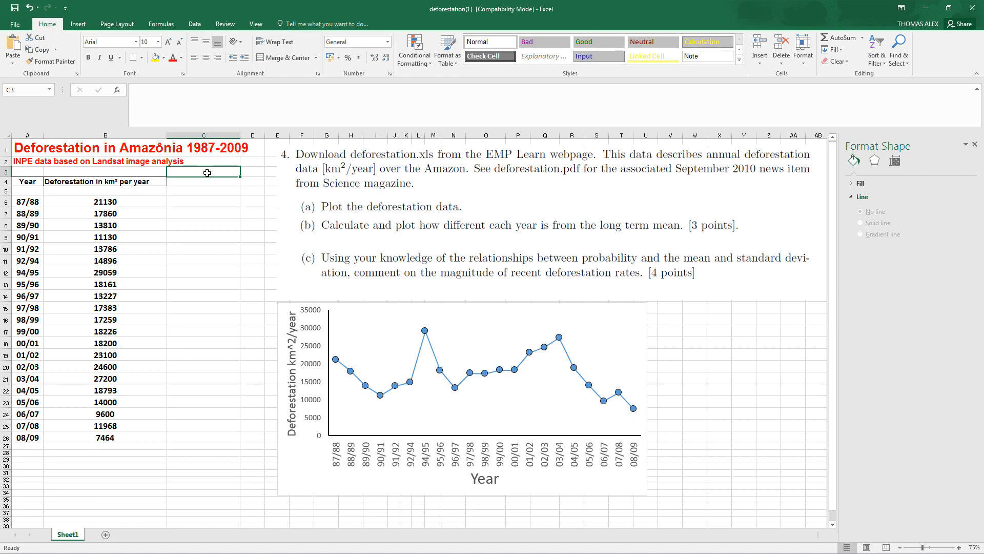
{"action": "type", "text": "="}
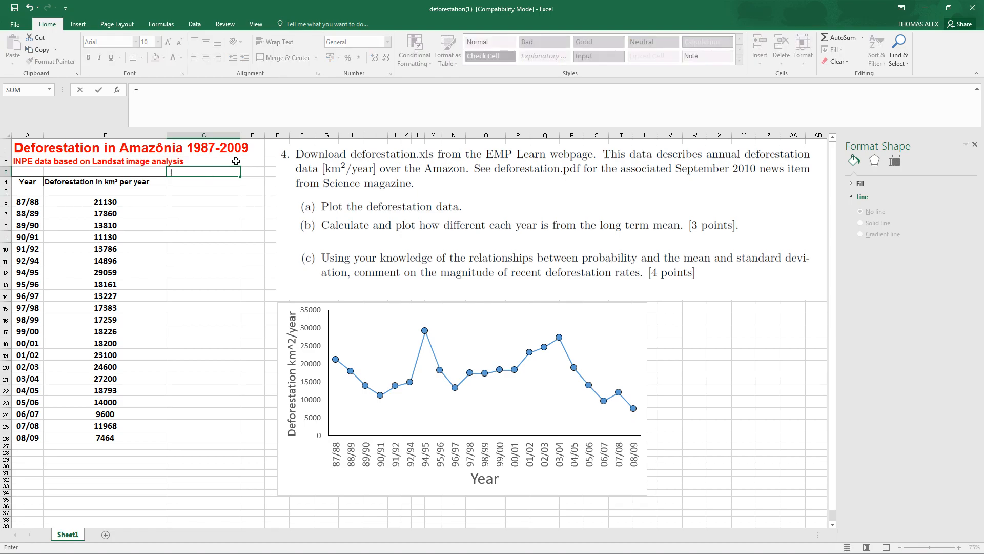
{"action": "type", "text": "avereagher"}
{"action": "key", "text": "BackSpace"}
{"action": "key", "text": "BackSpace"}
{"action": "key", "text": "BackSpace"}
{"action": "key", "text": "BackSpace"}
{"action": "key", "text": "BackSpace"}
{"action": "key", "text": "BackSpace"}
{"action": "key", "text": "BackSpace"}
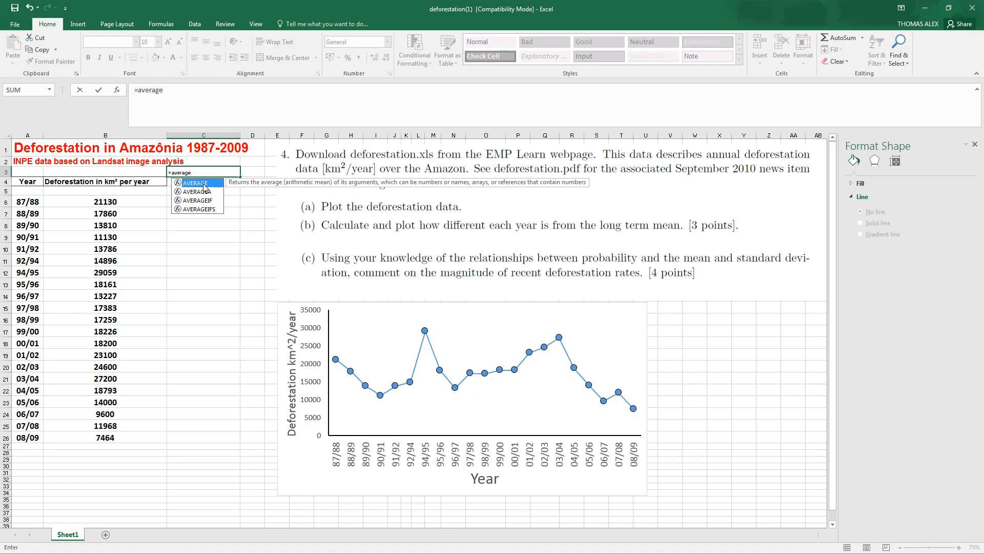
{"action": "left_click", "coordinate": [179, 90]}
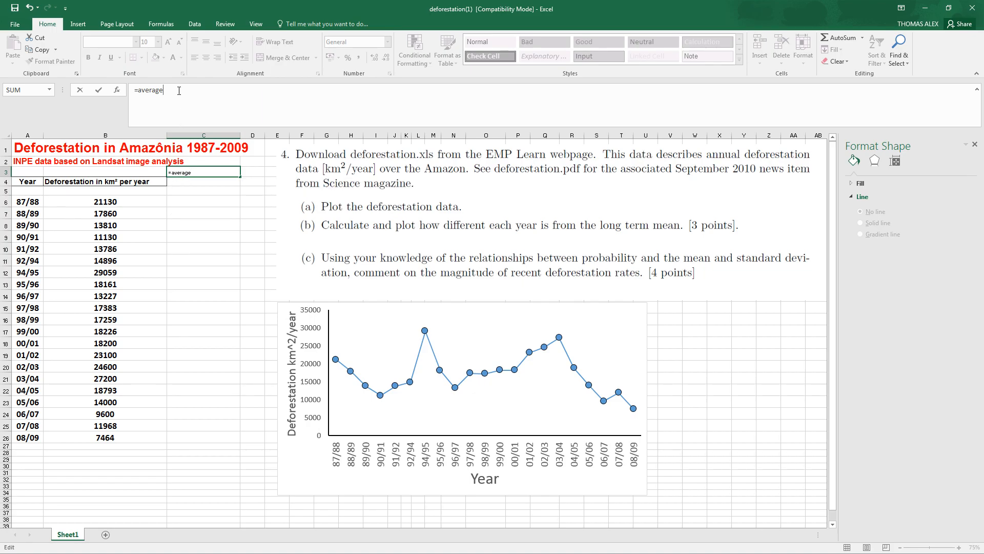
{"action": "type", "text": "("}
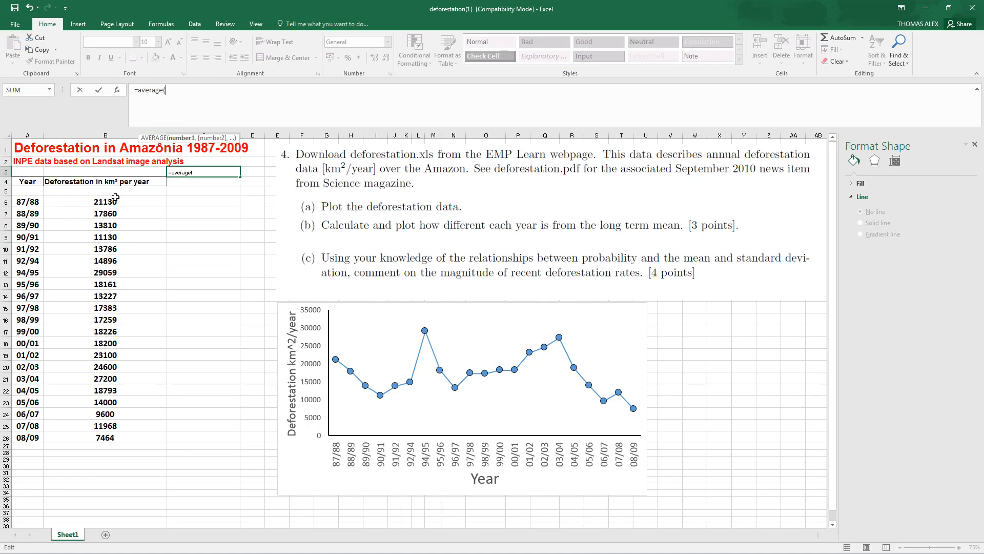
{"action": "mouse_move", "coordinate": [115, 201]}
{"action": "left_mouse_down"}
{"action": "mouse_move", "coordinate": [116, 342]}
{"action": "mouse_move", "coordinate": [125, 197]}
{"action": "left_mouse_up"}
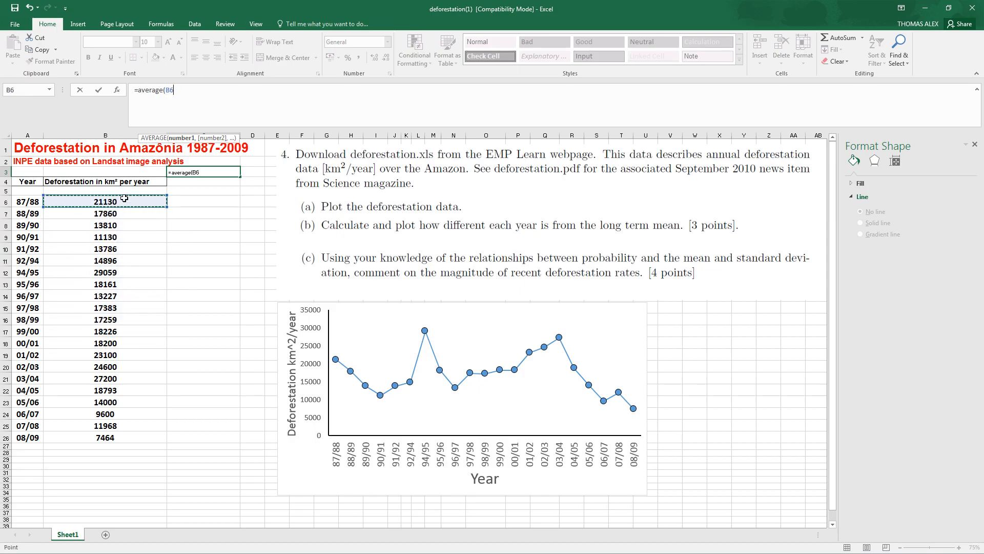
{"action": "key", "text": "ctrl+shift+Down"}
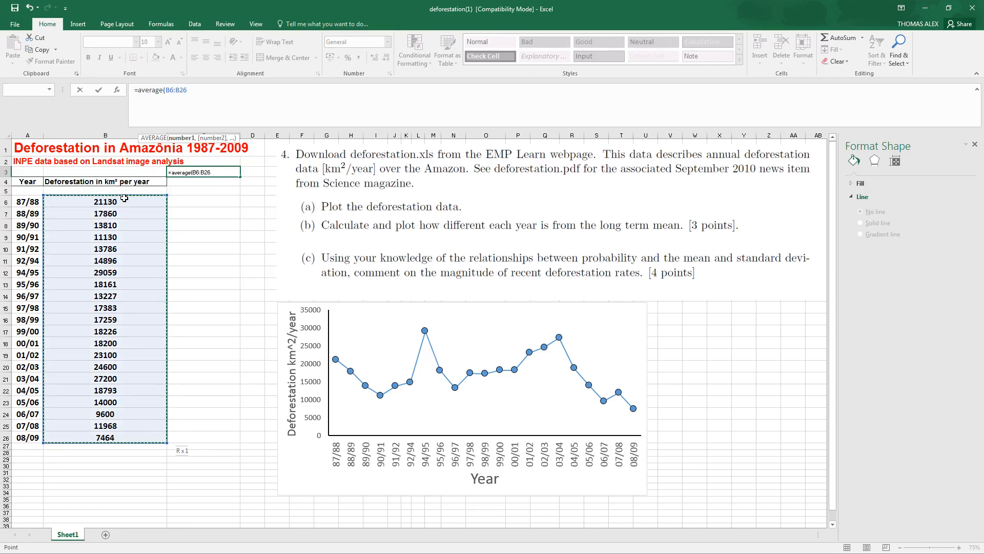
{"action": "type", "text": ")"}
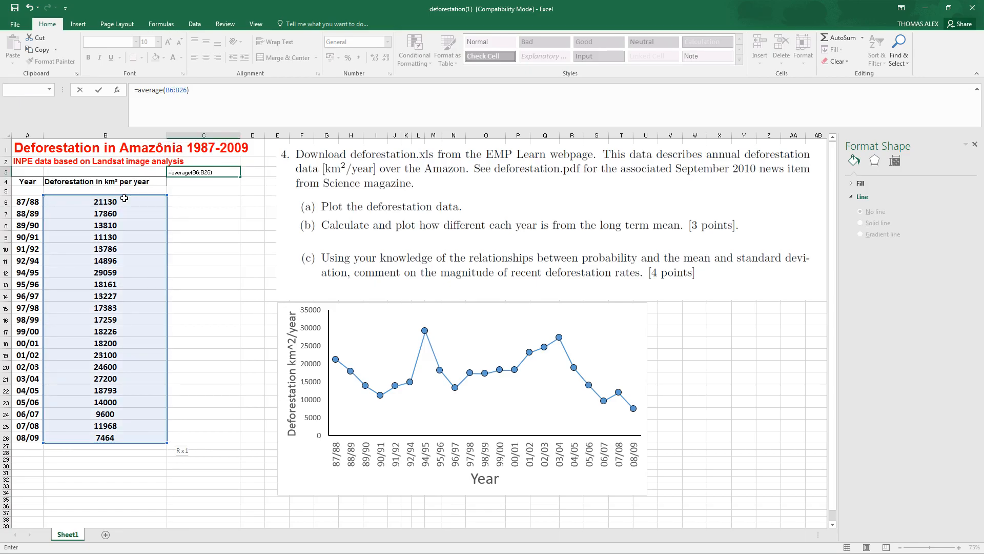
{"action": "key", "text": "Return"}
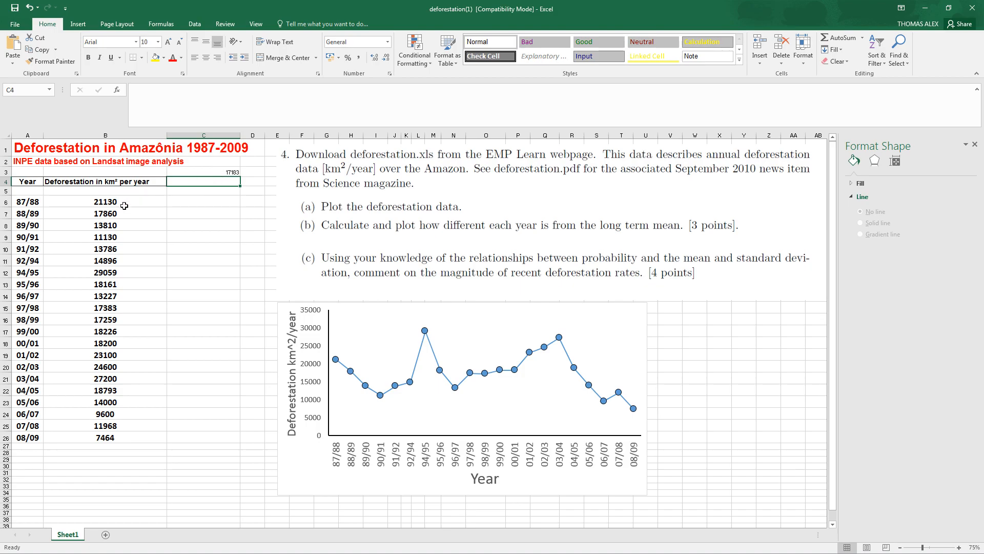
Step: Enter the column heading "diffreence from mean km^2/yr" in cell C4
{"action": "left_click", "coordinate": [202, 202]}
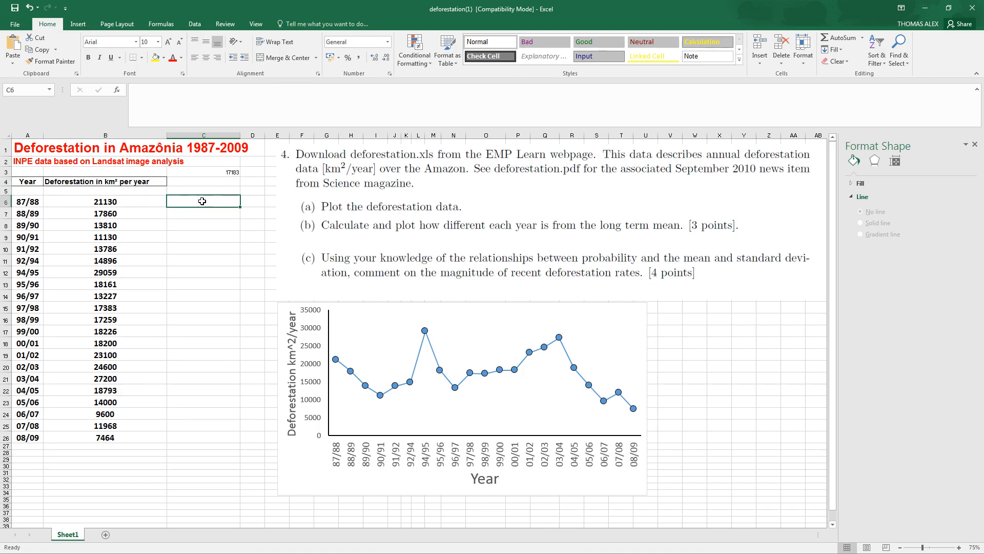
{"action": "left_click", "coordinate": [201, 182]}
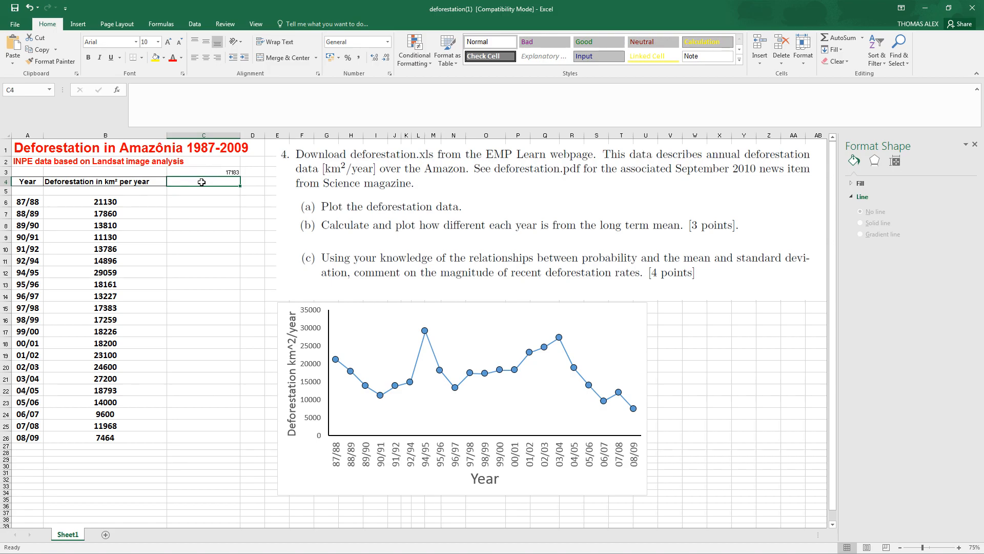
{"action": "type", "text": "diffreence"}
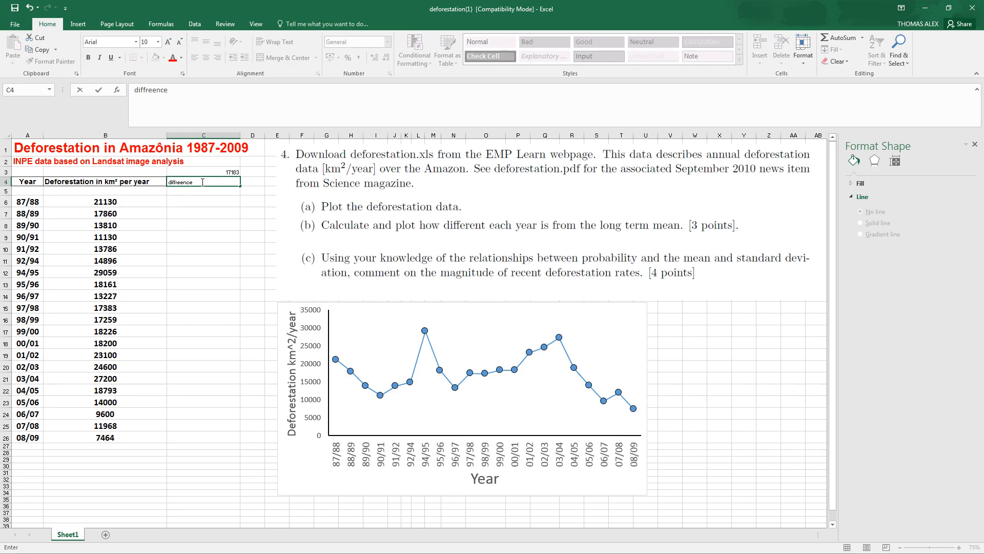
{"action": "type", "text": " from mean km^2/yr"}
{"action": "key", "text": "Return"}
Step: Calculate the 87/88 difference from the mean in cell C6 with the formula =B6-C3
{"action": "key", "text": "Return"}
{"action": "type", "text": "="}
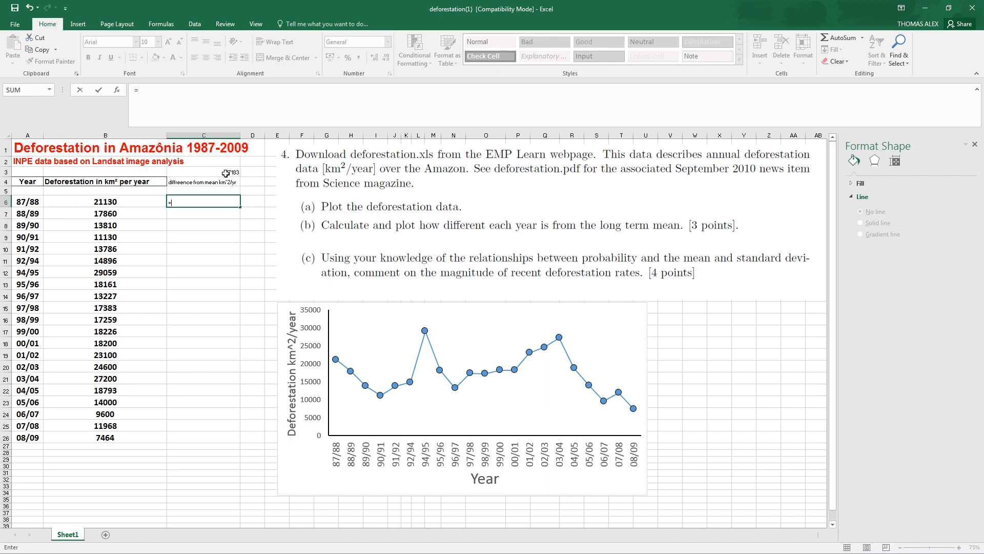
{"action": "left_click", "coordinate": [124, 201]}
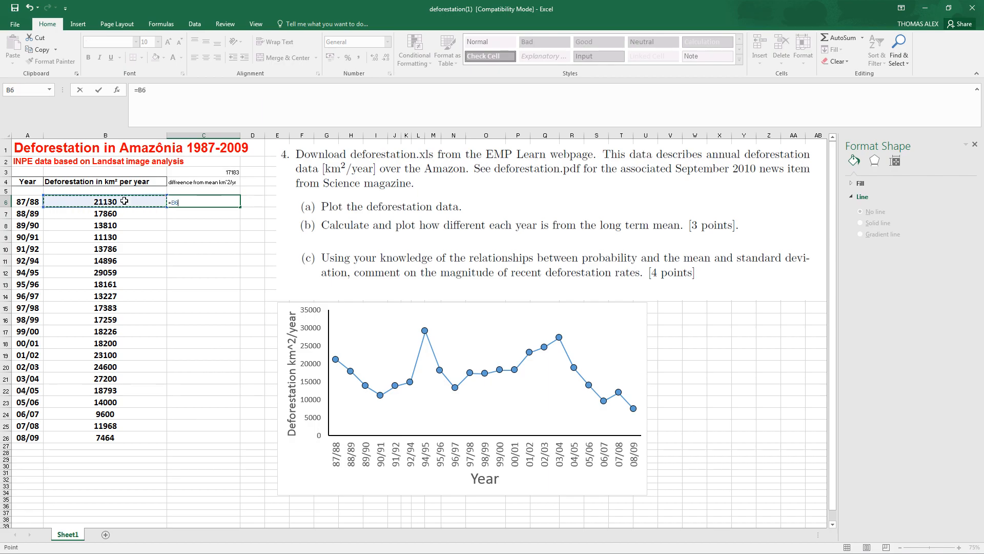
{"action": "type", "text": "-"}
{"action": "left_click", "coordinate": [214, 169]}
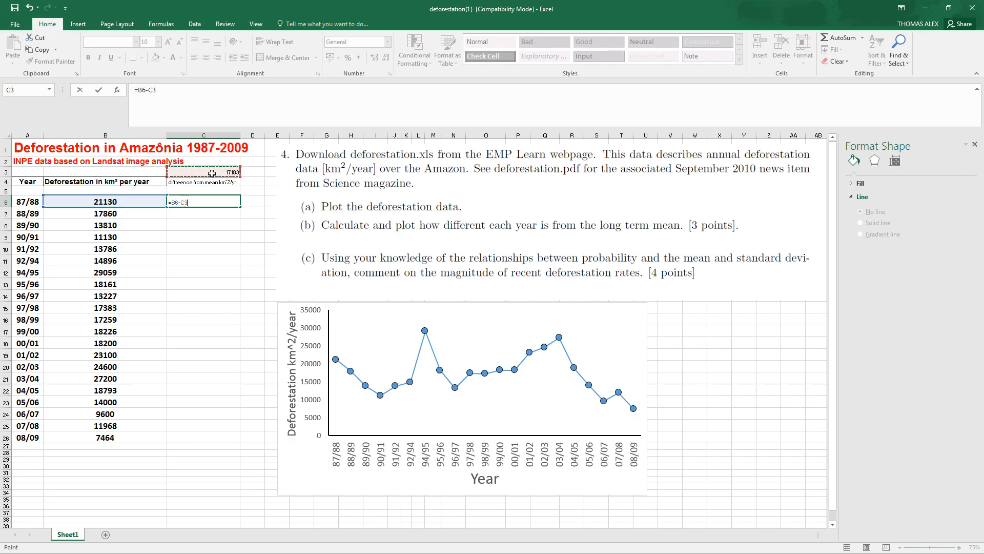
{"action": "key", "text": "Return"}
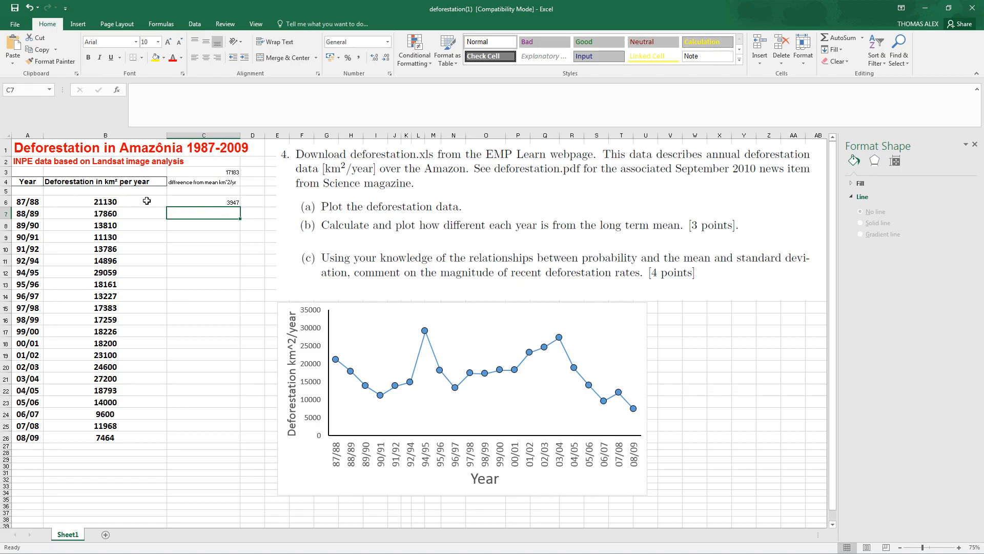
Step: Copy the C6 difference formula down to C10 and redirect the mean reference in C7 and C8 to C3
{"action": "left_click", "coordinate": [218, 201]}
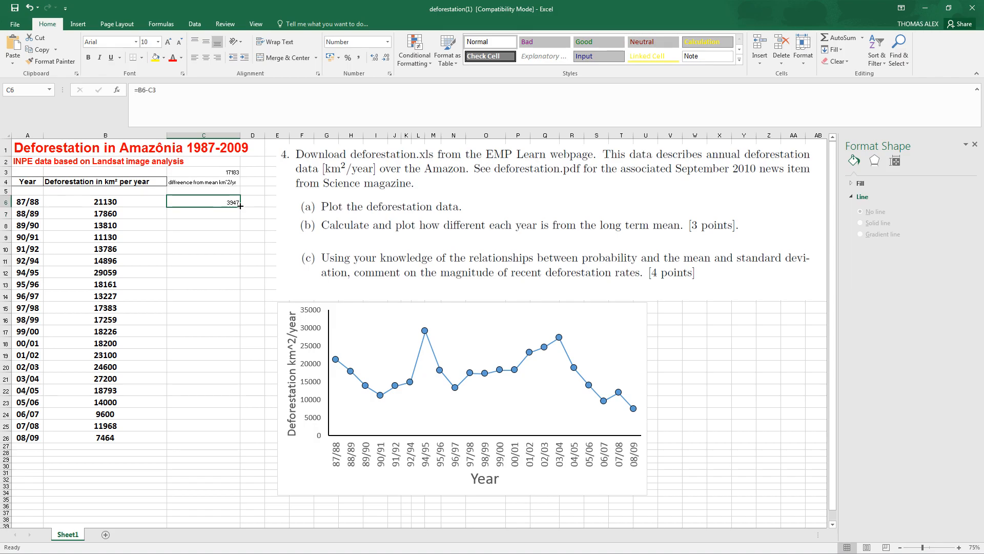
{"action": "left_click_drag", "start_coordinate": [240, 206], "coordinate": [236, 254]}
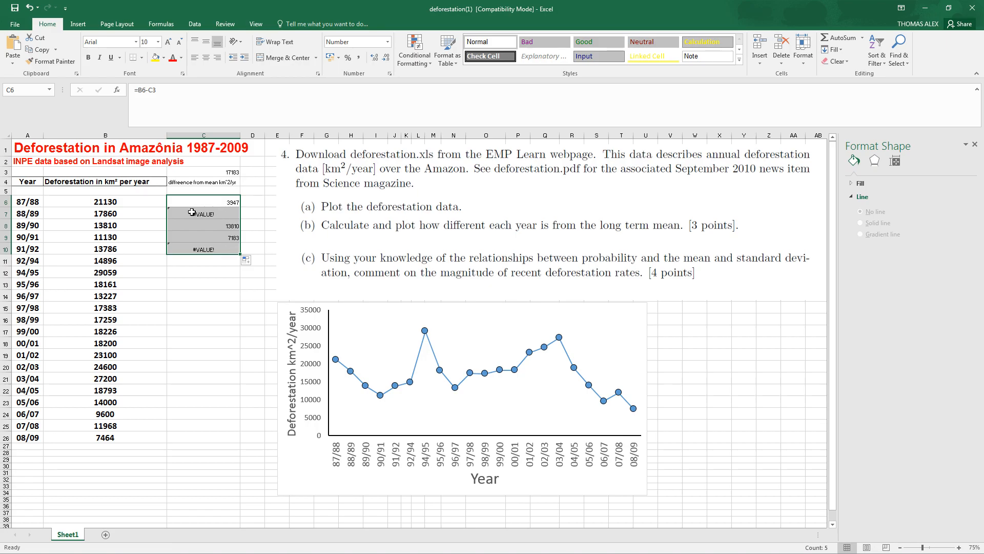
{"action": "double_click", "coordinate": [218, 215]}
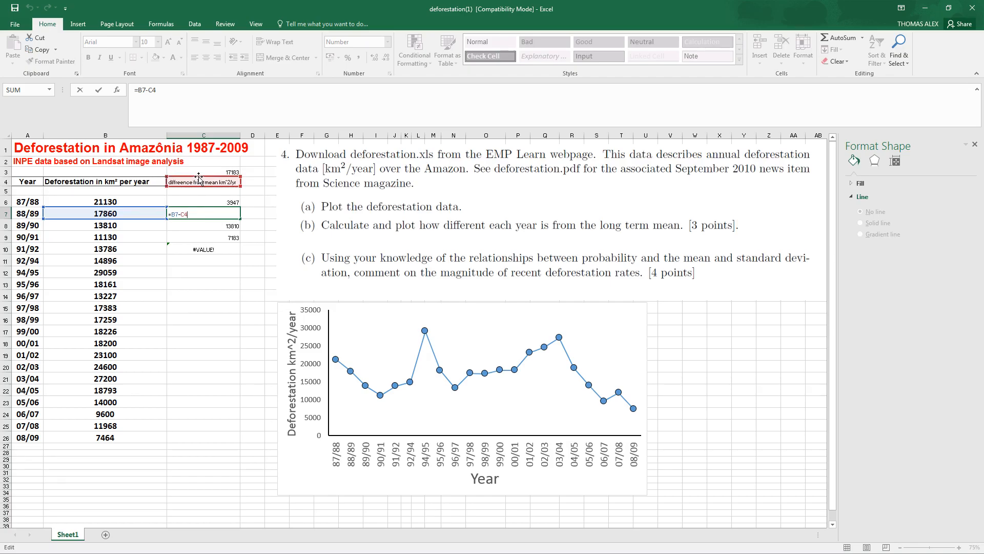
{"action": "left_click_drag", "start_coordinate": [199, 177], "coordinate": [232, 171]}
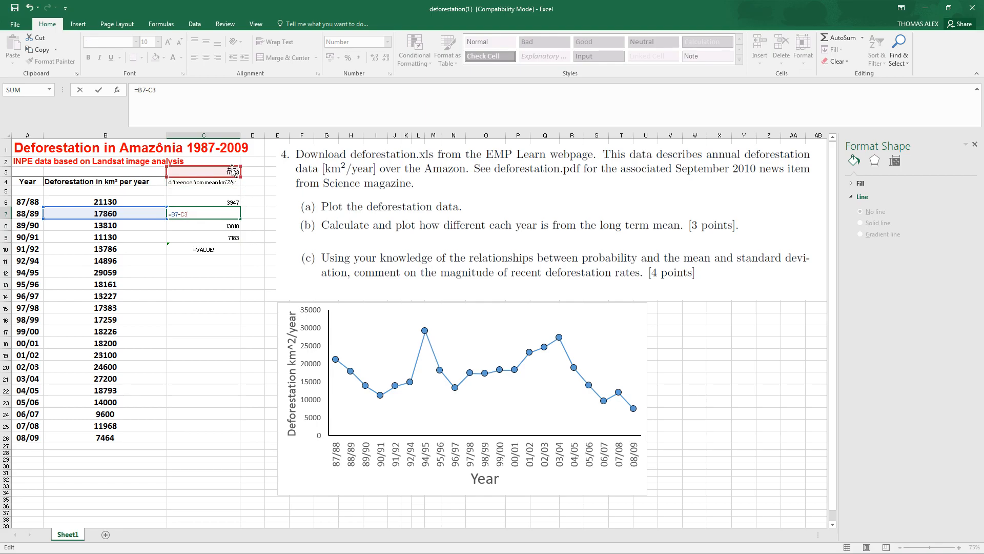
{"action": "key", "text": "Return"}
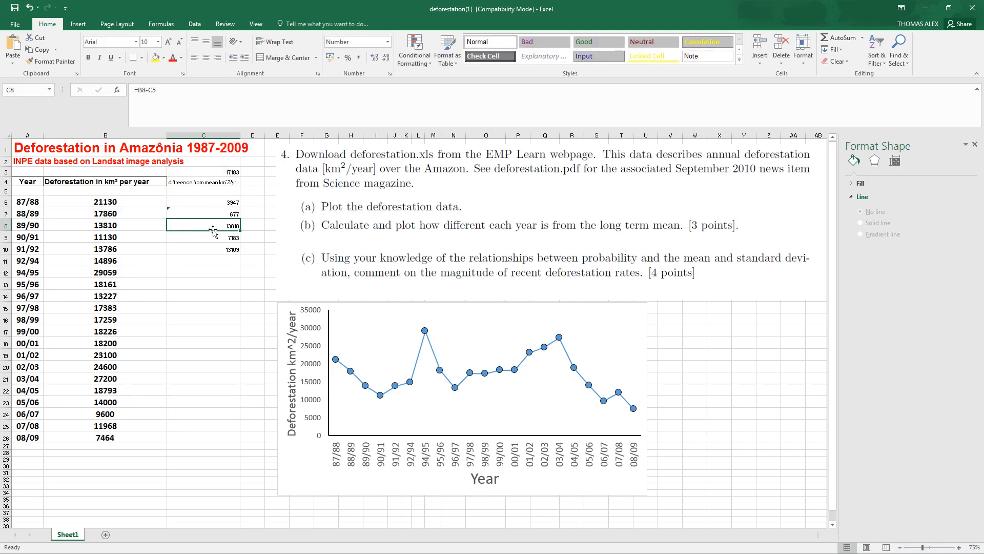
{"action": "double_click", "coordinate": [189, 226]}
{"action": "left_click_drag", "start_coordinate": [200, 195], "coordinate": [204, 175]}
{"action": "key", "text": "Return"}
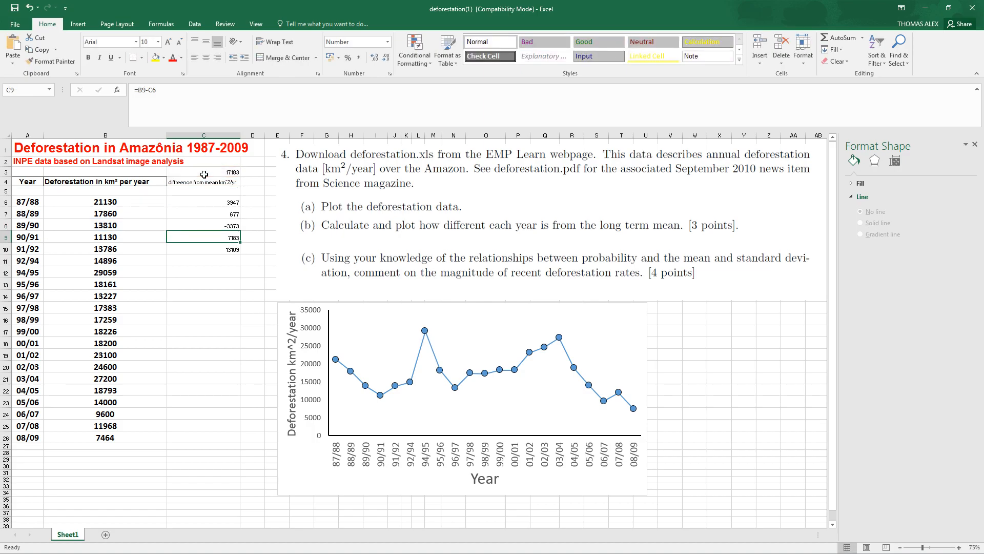
{"action": "double_click", "coordinate": [210, 224]}
{"action": "key", "text": "Return"}
Step: Make the mean reference in the C6 formula absolute so it reads =B6-$C$3
{"action": "left_click", "coordinate": [207, 201]}
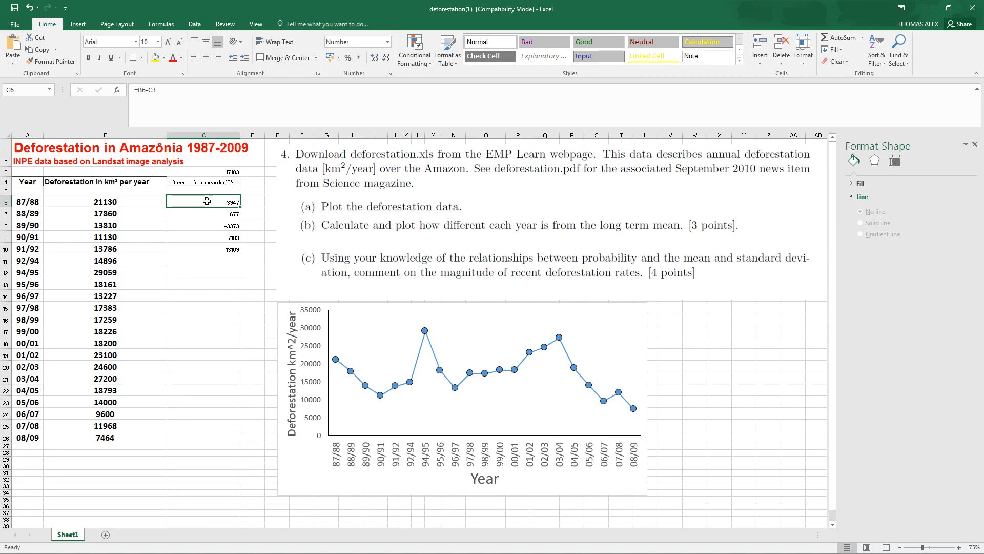
{"action": "left_click", "coordinate": [163, 90]}
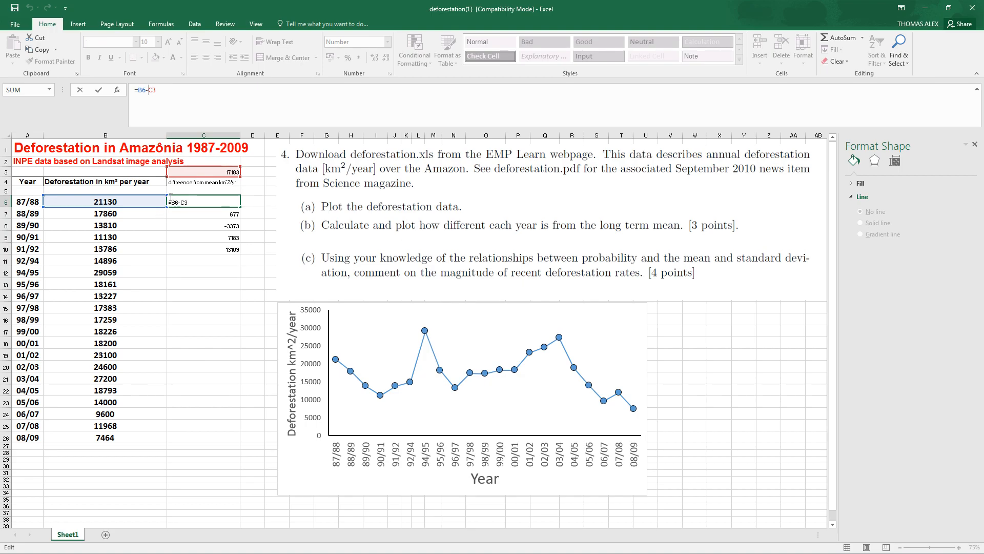
{"action": "key", "text": "F4"}
{"action": "key", "text": "F4"}
{"action": "key", "text": "F4"}
{"action": "key", "text": "F4"}
{"action": "key", "text": "F4"}
{"action": "key", "text": "F4"}
{"action": "key", "text": "F4"}
{"action": "key", "text": "F4"}
{"action": "key", "text": "F4"}
{"action": "key", "text": "F4"}
{"action": "key", "text": "Return"}
Step: Copy the C6 formula down through C26 and check the references in the 01/02 row's formula
{"action": "left_click", "coordinate": [237, 202]}
{"action": "left_click_drag", "start_coordinate": [240, 207], "coordinate": [235, 444]}
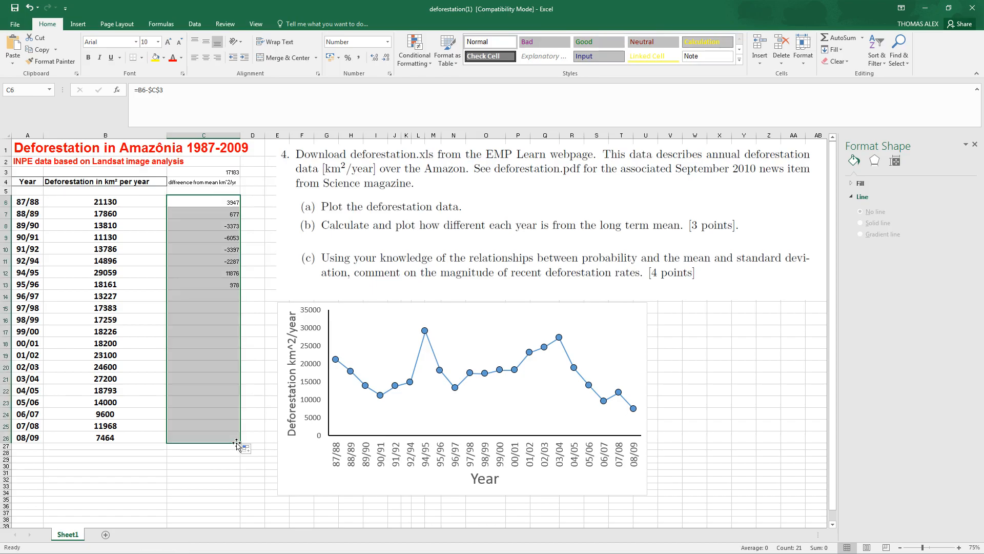
{"action": "double_click", "coordinate": [214, 355]}
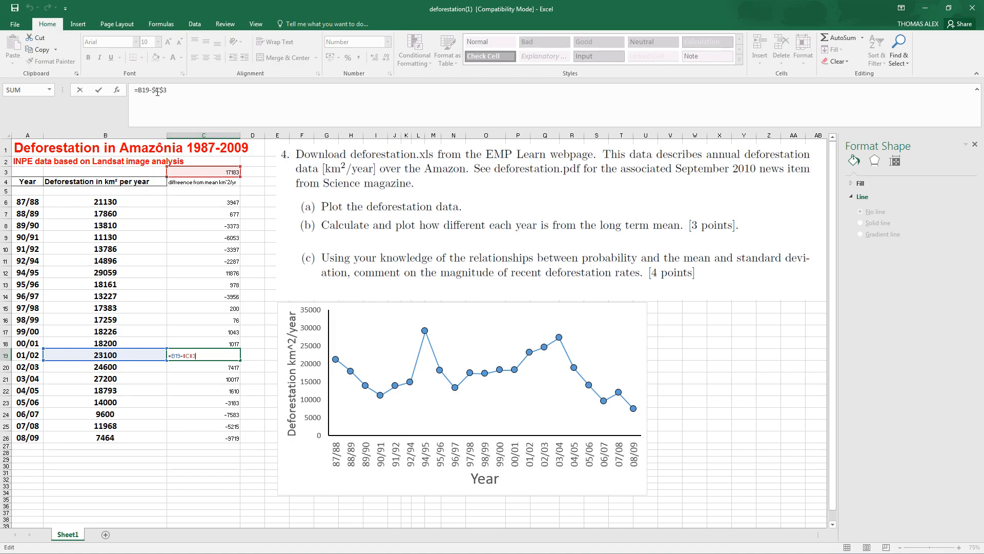
{"action": "key", "text": "Return"}
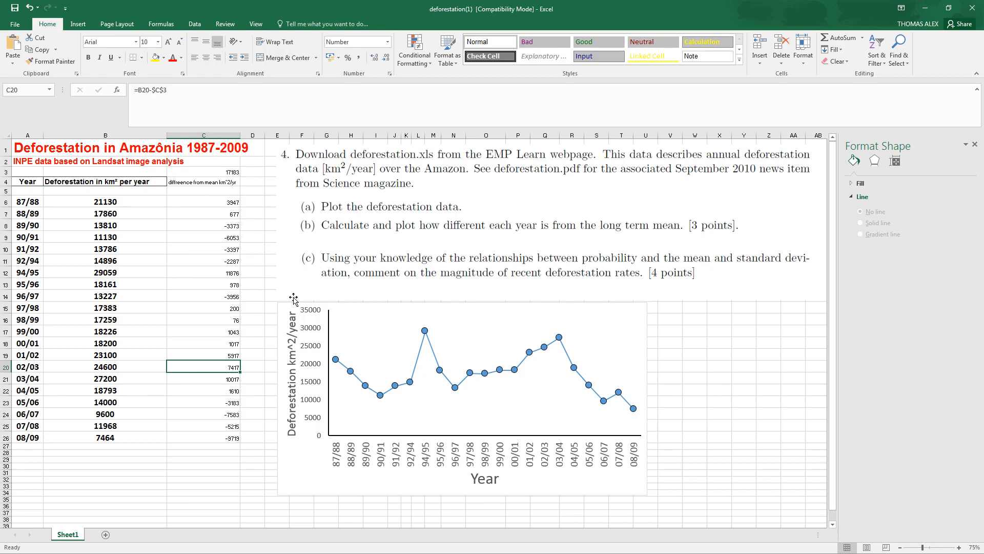
Step: Move the deforestation chart aside to start around column S and paste a duplicate of it beneath the exercise text
{"action": "left_click", "coordinate": [605, 490]}
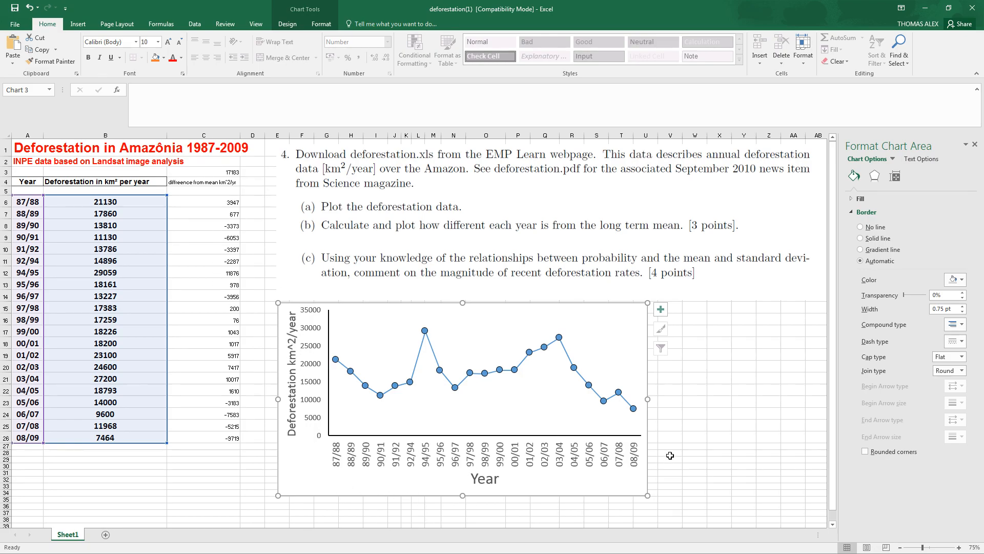
{"action": "left_click_drag", "start_coordinate": [291, 308], "coordinate": [607, 309]}
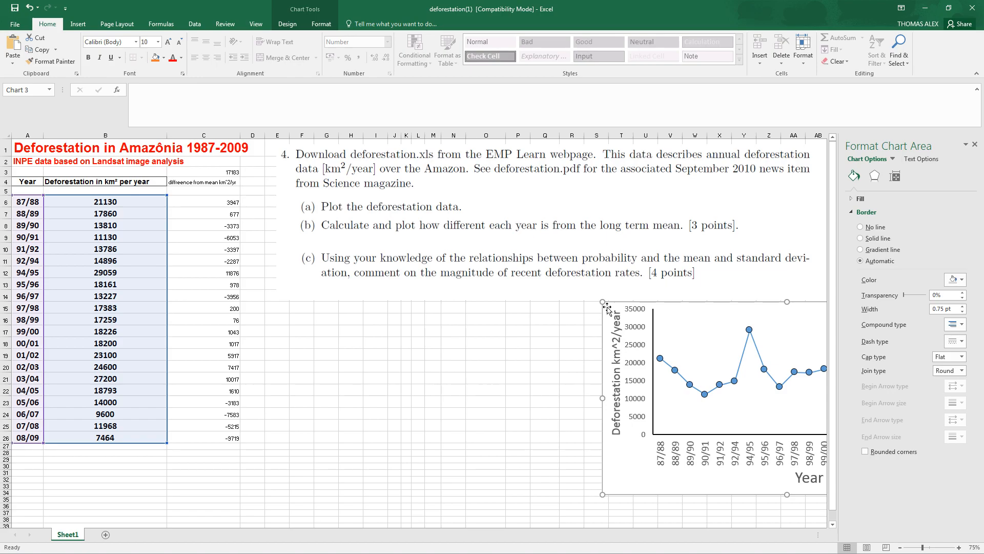
{"action": "key", "text": "ctrl+c"}
{"action": "left_click", "coordinate": [285, 306]}
{"action": "key", "text": "ctrl+v"}
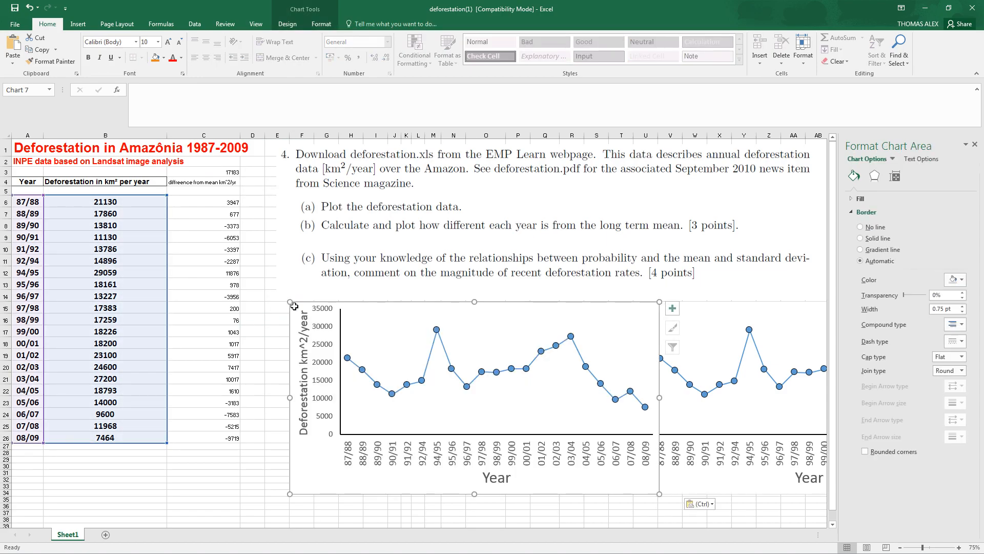
Step: Place the original chart below the duplicate and shift the duplicate clear of column C, directly under the exercise text
{"action": "left_click_drag", "start_coordinate": [311, 454], "coordinate": [253, 464]}
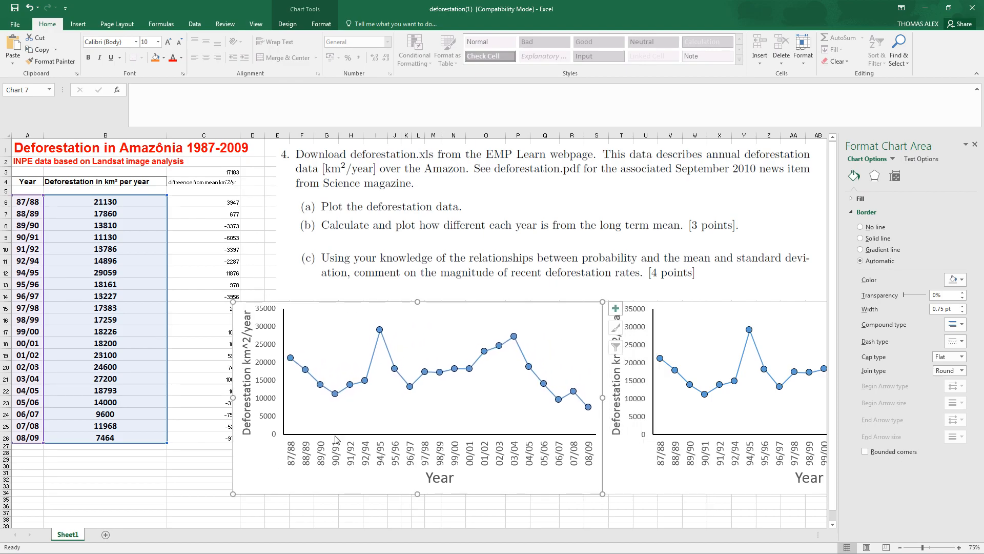
{"action": "scroll", "coordinate": [639, 432], "scroll_direction": "down", "scroll_amount": 4}
{"action": "left_click_drag", "start_coordinate": [643, 350], "coordinate": [261, 434]}
{"action": "scroll", "coordinate": [498, 422], "scroll_direction": "up", "scroll_amount": 7}
{"action": "scroll", "coordinate": [570, 419], "scroll_direction": "down", "scroll_amount": 3}
{"action": "scroll", "coordinate": [570, 420], "scroll_direction": "up", "scroll_amount": 3}
{"action": "left_click_drag", "start_coordinate": [239, 498], "coordinate": [278, 497]}
{"action": "left_click_drag", "start_coordinate": [242, 310], "coordinate": [306, 309]}
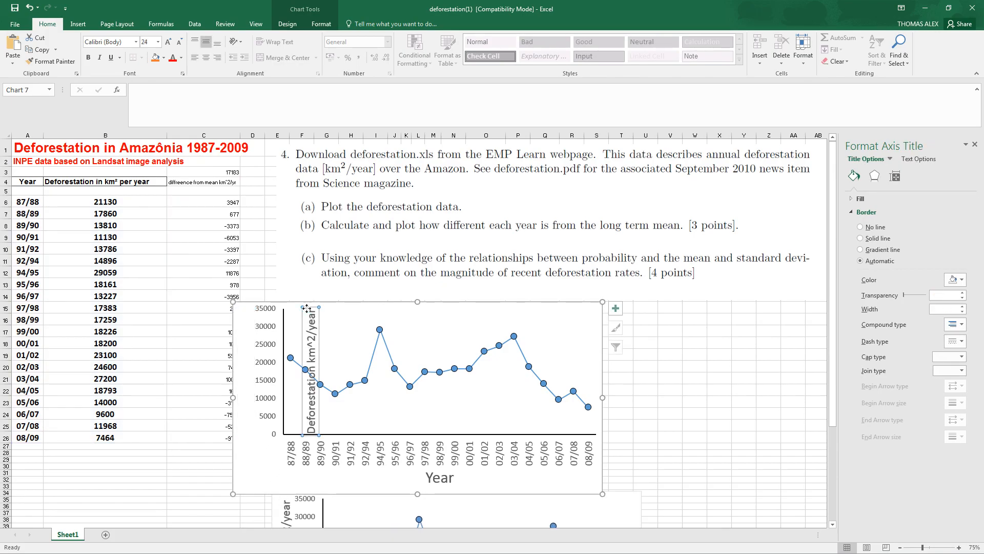
{"action": "key", "text": "ctrl+z"}
{"action": "left_click_drag", "start_coordinate": [253, 466], "coordinate": [292, 468]}
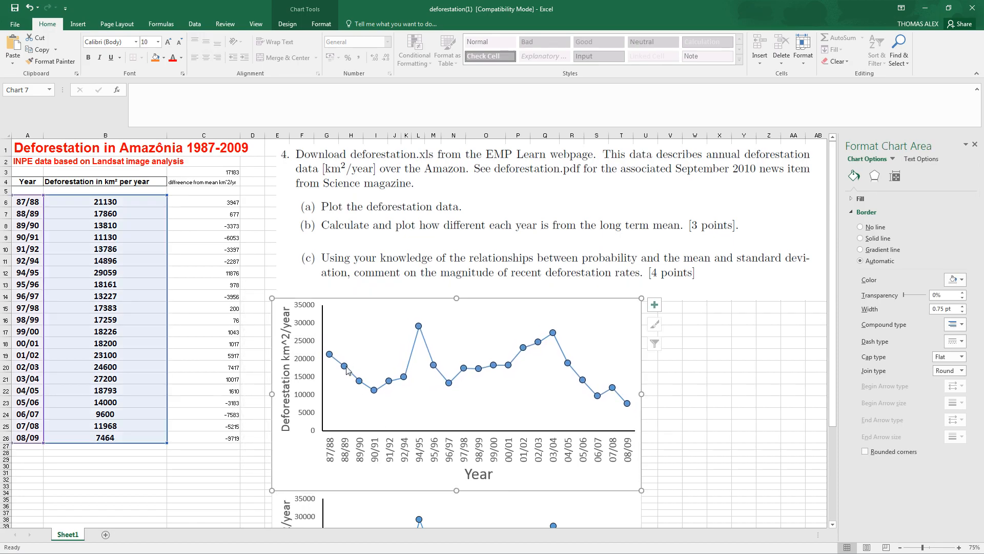
Step: Point the duplicate chart's series values at C6:C26 and make its horizontal axis cross at axis value -15000
{"action": "left_click", "coordinate": [345, 366]}
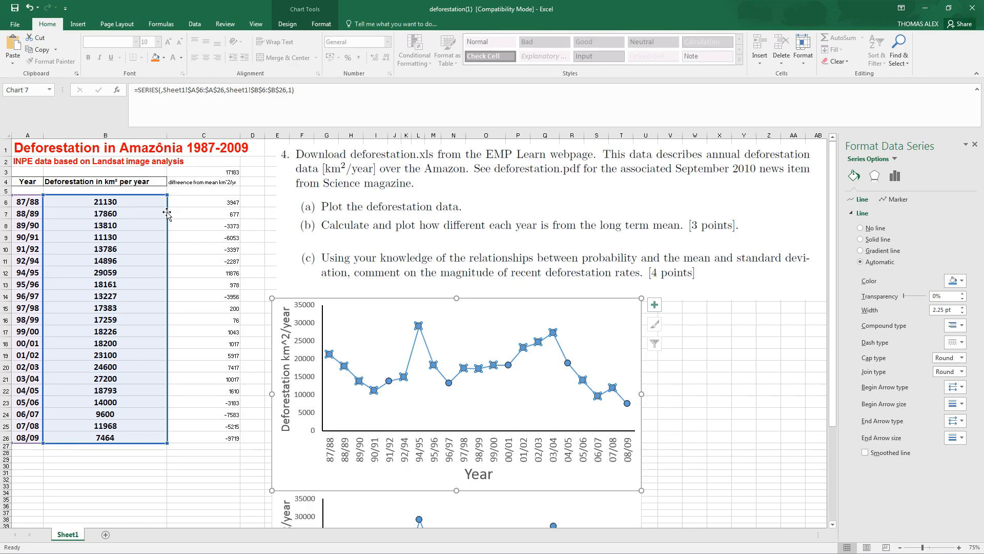
{"action": "left_click_drag", "start_coordinate": [169, 216], "coordinate": [215, 211]}
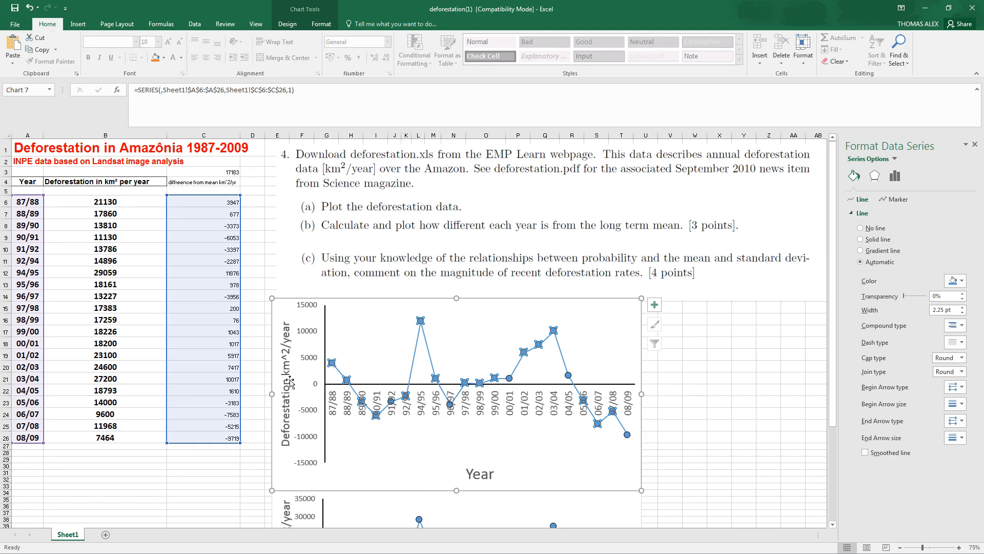
{"action": "left_click", "coordinate": [311, 363]}
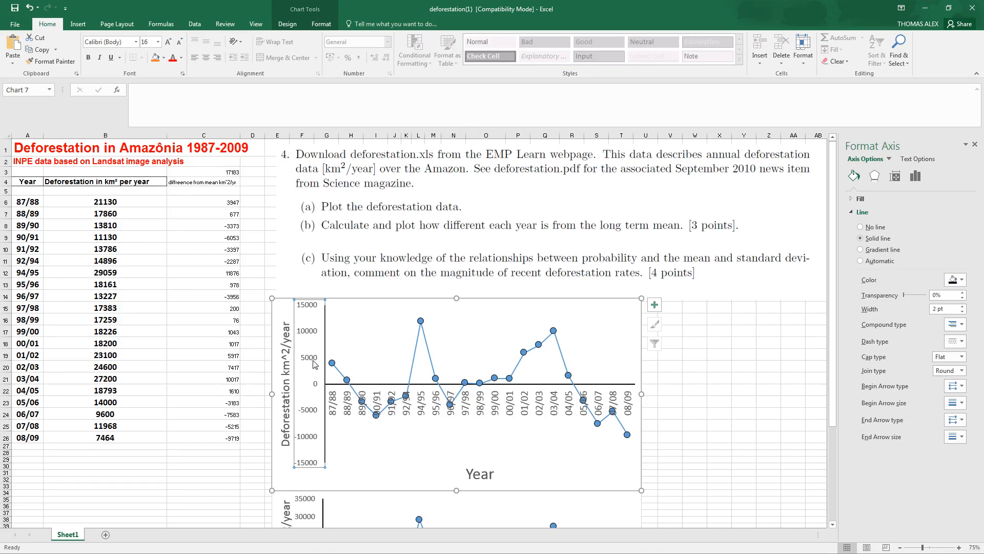
{"action": "left_click", "coordinate": [916, 178]}
{"action": "left_click", "coordinate": [862, 200]}
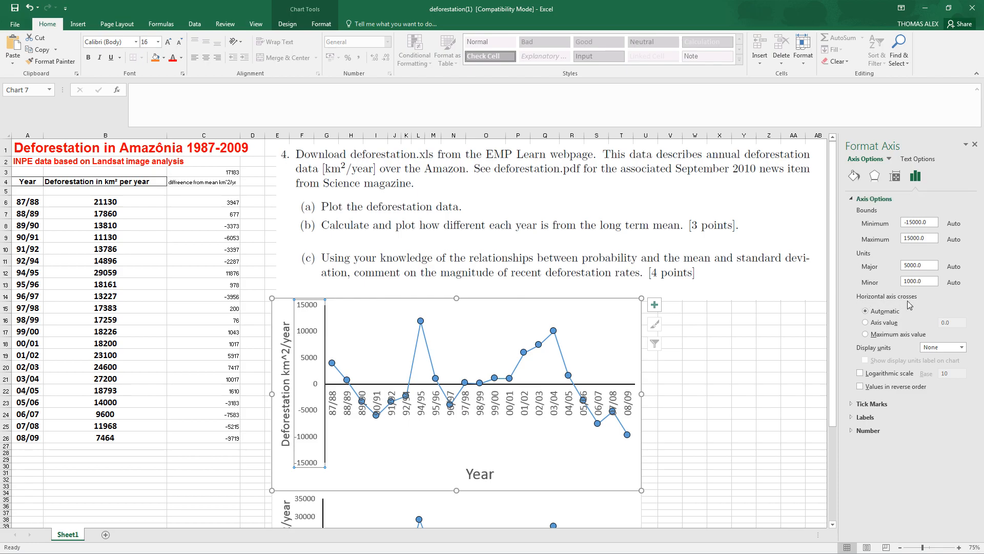
{"action": "left_click", "coordinate": [892, 323]}
{"action": "left_click", "coordinate": [954, 323]}
{"action": "type", "text": "-15000"}
{"action": "key", "text": "Return"}
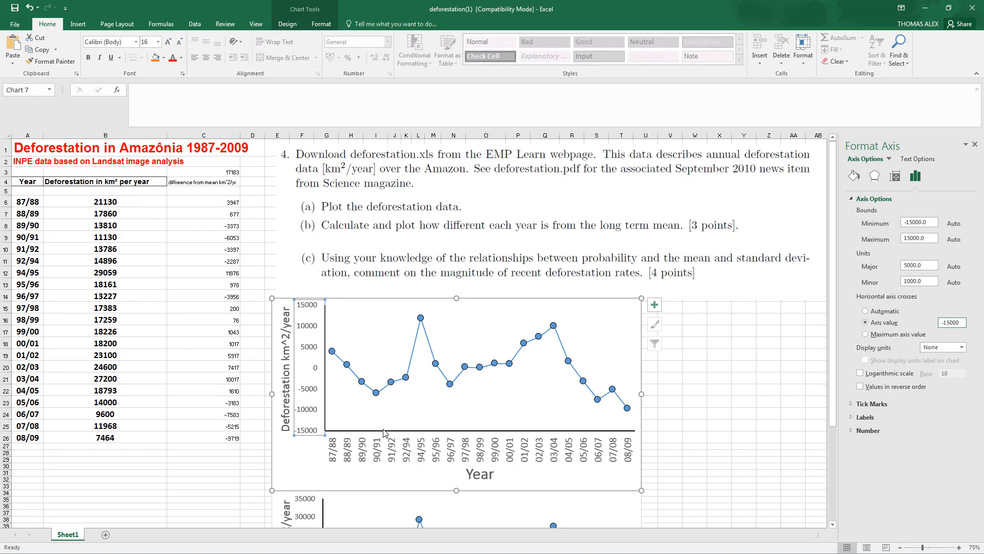
Step: Change the duplicate chart's vertical axis title to "Deforestation difference from mean km^2/year" and deselect the chart
{"action": "left_click", "coordinate": [287, 364]}
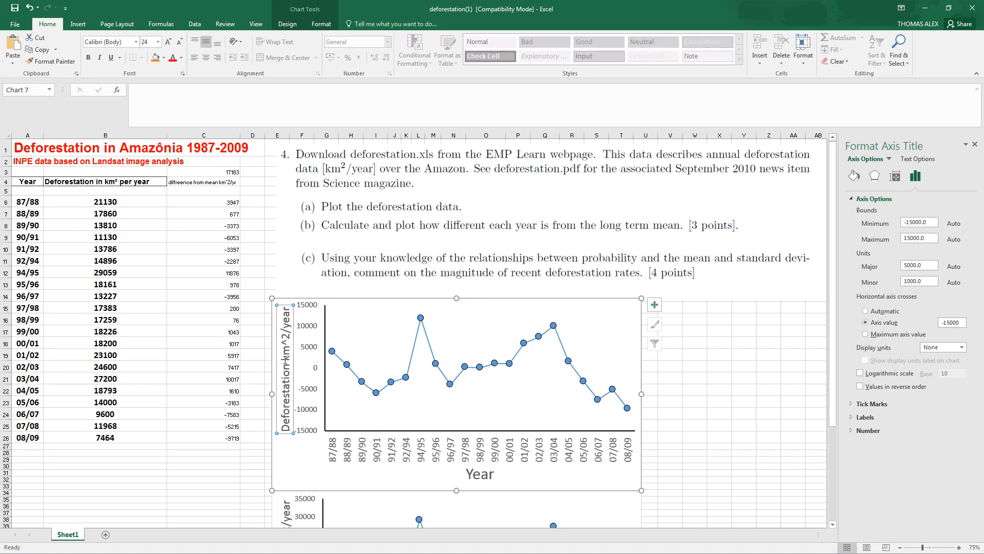
{"action": "left_click_drag", "start_coordinate": [286, 365], "coordinate": [282, 432]}
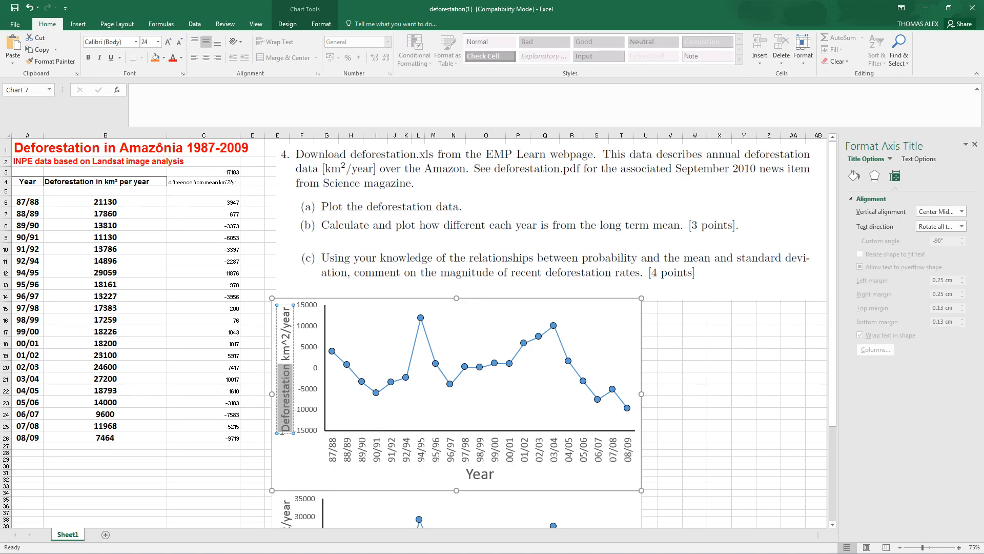
{"action": "left_click", "coordinate": [288, 366]}
{"action": "type", "text": "di"}
{"action": "type", "text": "fference"}
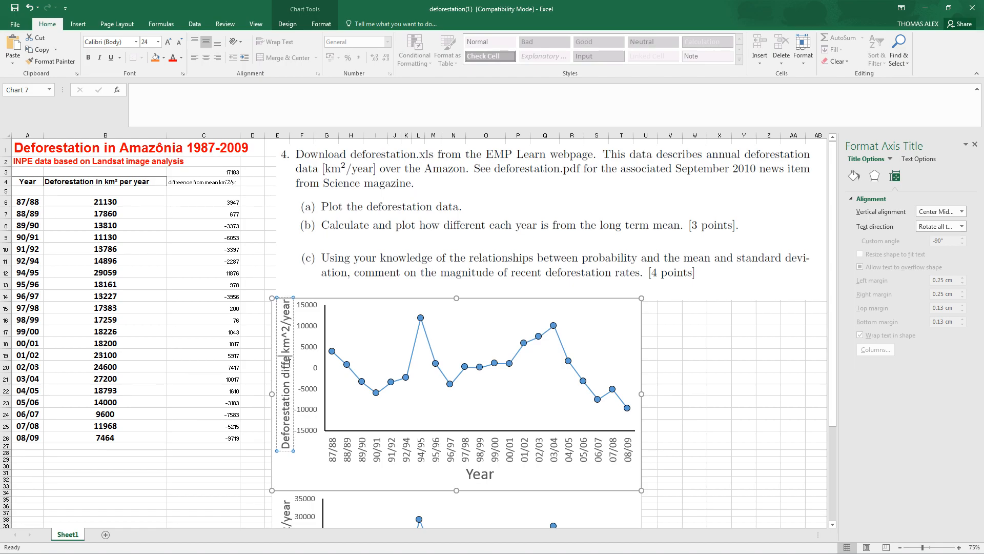
{"action": "type", "text": " from mean"}
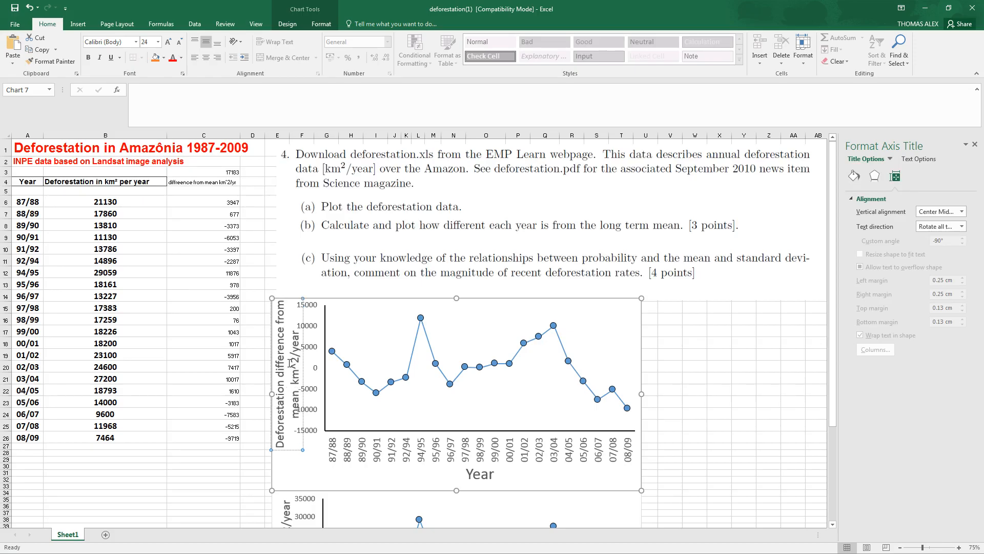
{"action": "left_click", "coordinate": [687, 391]}
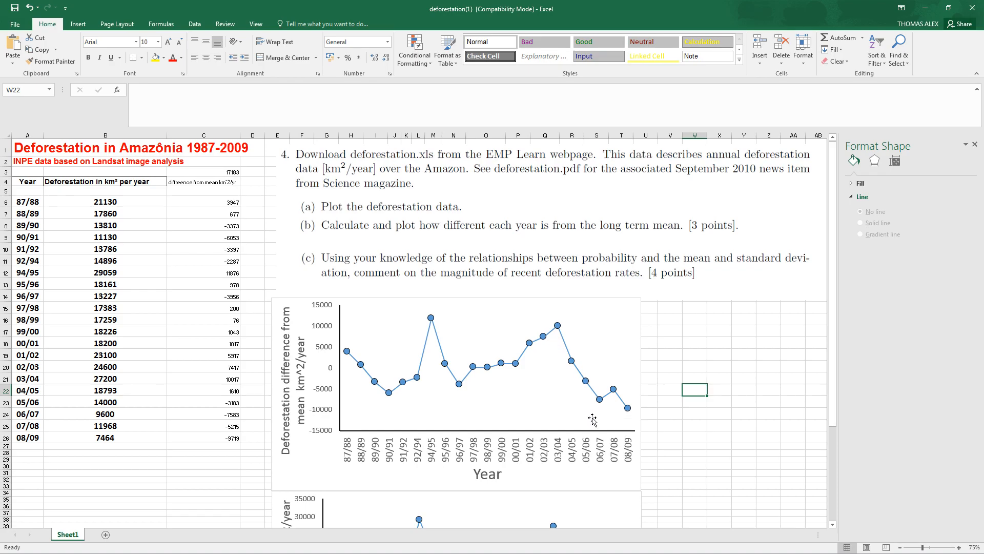
Step: Nudge the vertical axis title of the difference-from-mean chart slightly farther from its axis numbers
{"action": "left_click", "coordinate": [291, 304]}
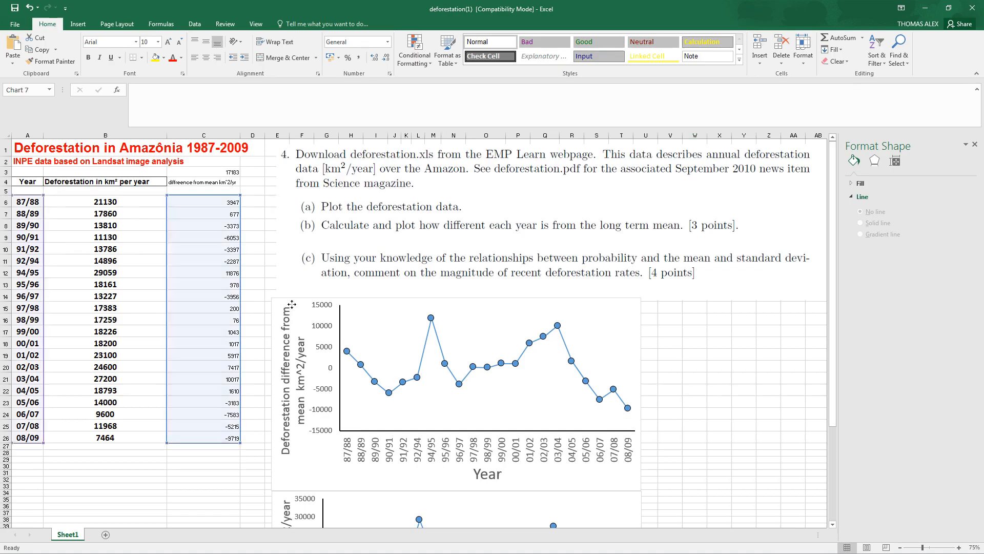
{"action": "left_click", "coordinate": [290, 304]}
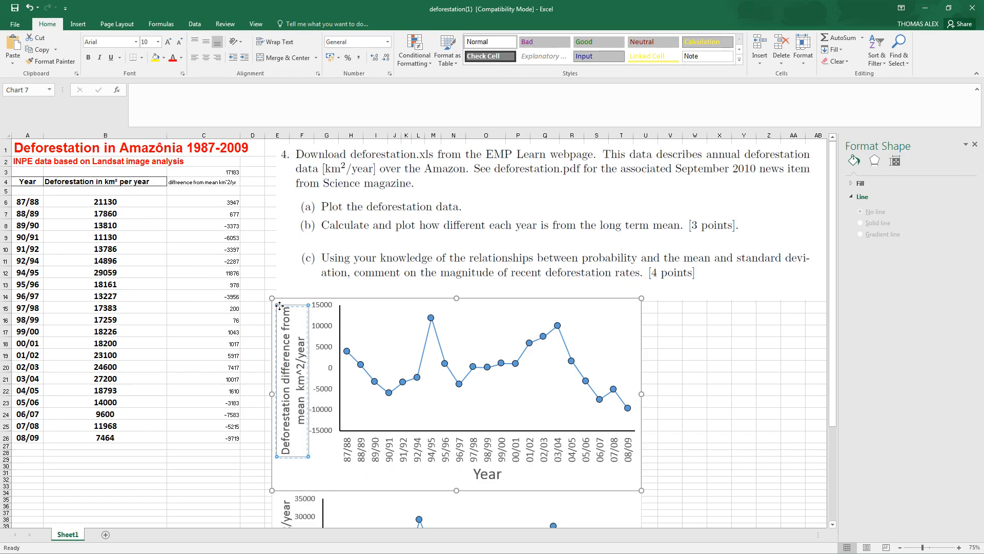
{"action": "left_click_drag", "start_coordinate": [281, 305], "coordinate": [279, 307]}
Step: Insert five blank columns at columns E to I, between the data table and the exercise text
{"action": "left_click_drag", "start_coordinate": [277, 136], "coordinate": [378, 135]}
{"action": "right_click", "coordinate": [380, 136]}
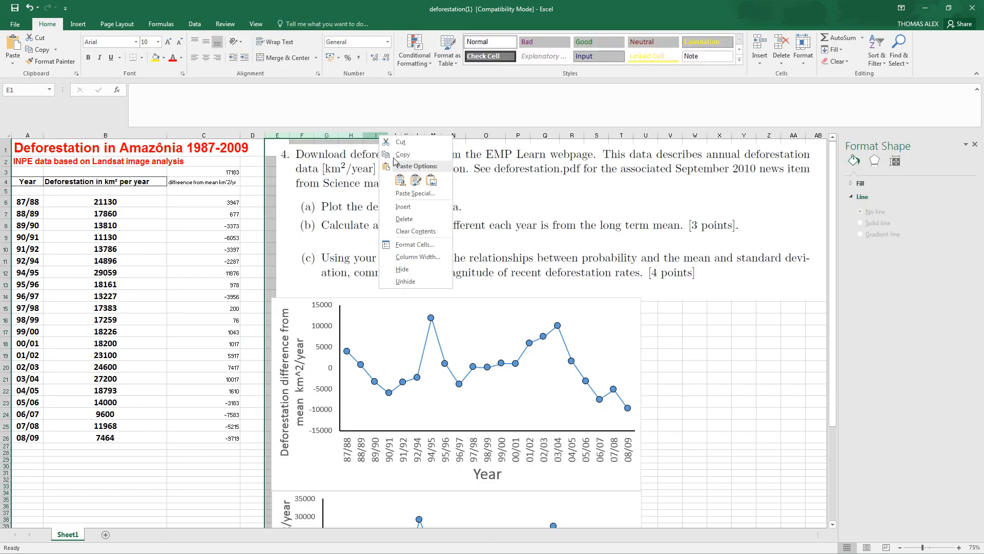
{"action": "left_click", "coordinate": [413, 207]}
{"action": "left_click", "coordinate": [326, 224]}
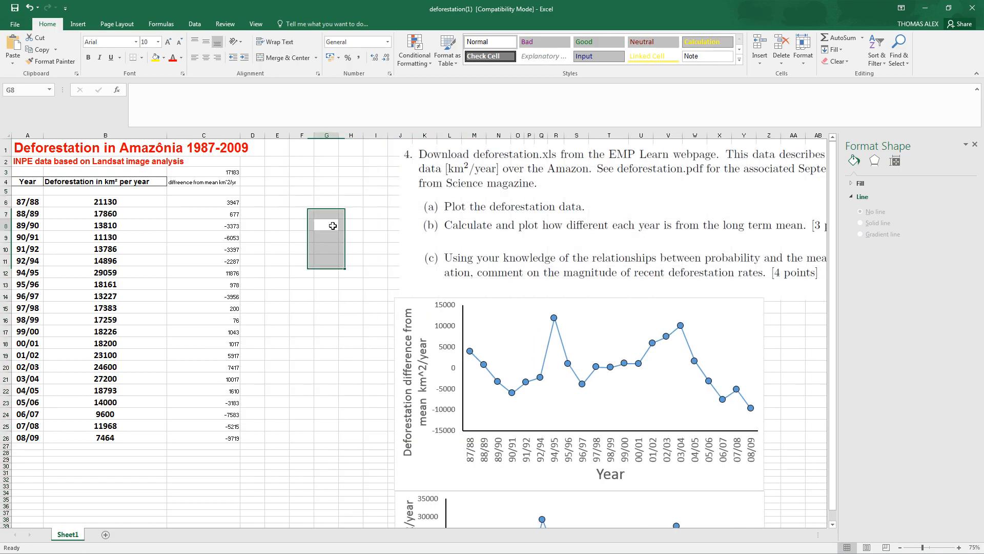
Step: Calculate the sample standard deviation of the deforestation values B6:B26 in cell E3 with STDEV.S
{"action": "left_click", "coordinate": [229, 170]}
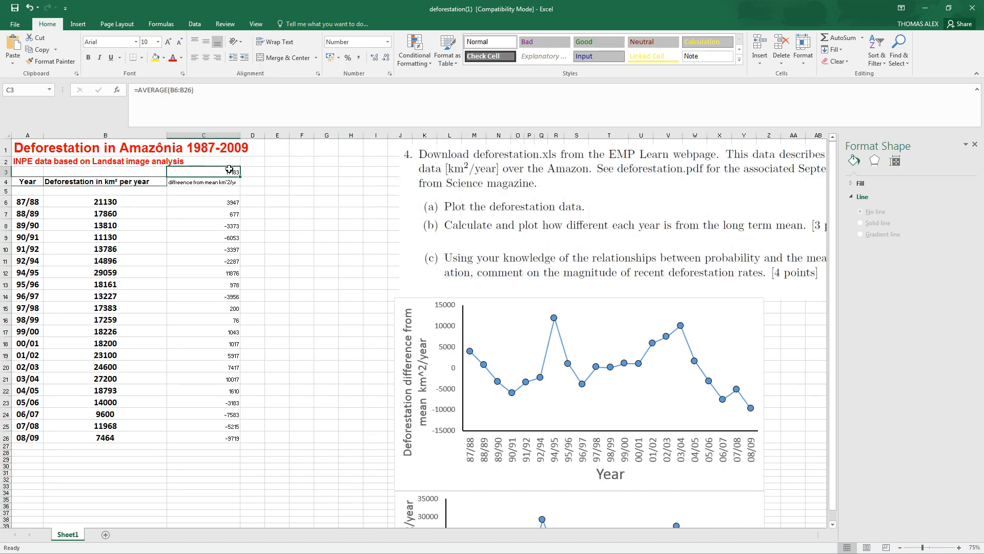
{"action": "left_click", "coordinate": [273, 171]}
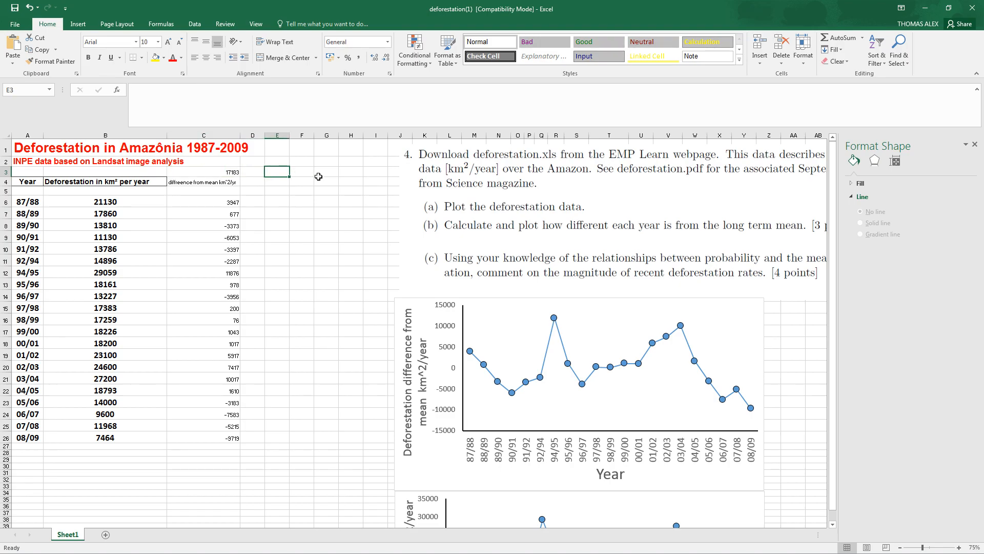
{"action": "type", "text": "="}
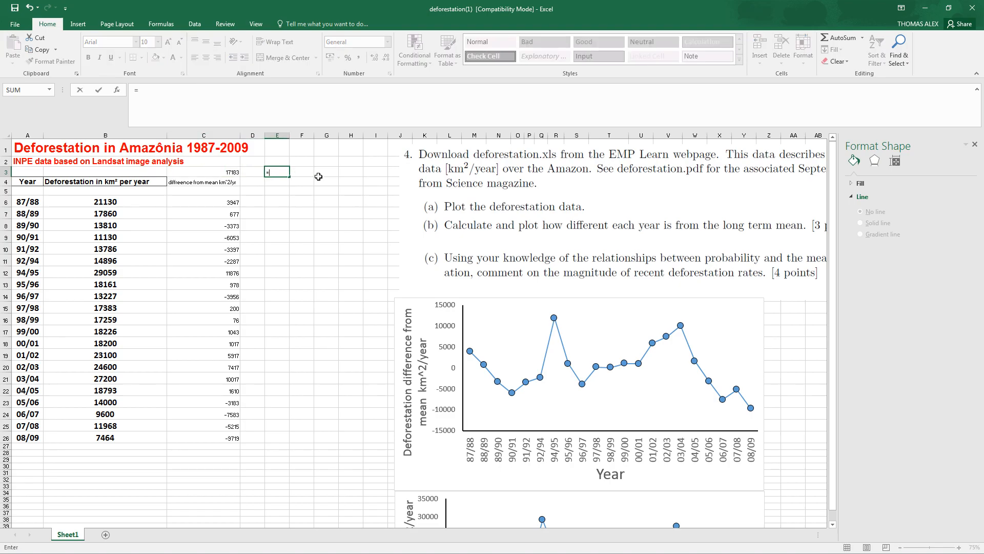
{"action": "type", "text": "stdev"}
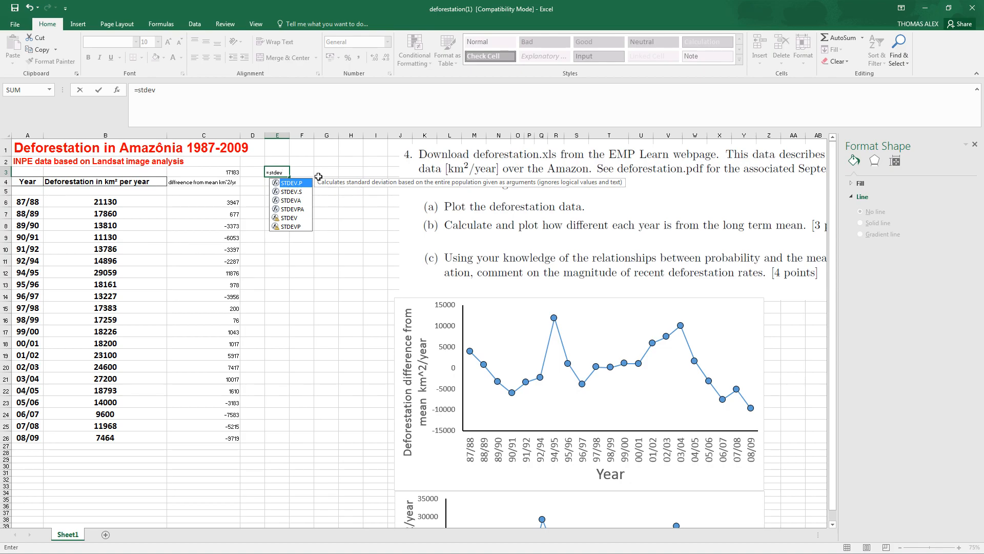
{"action": "type", "text": "."}
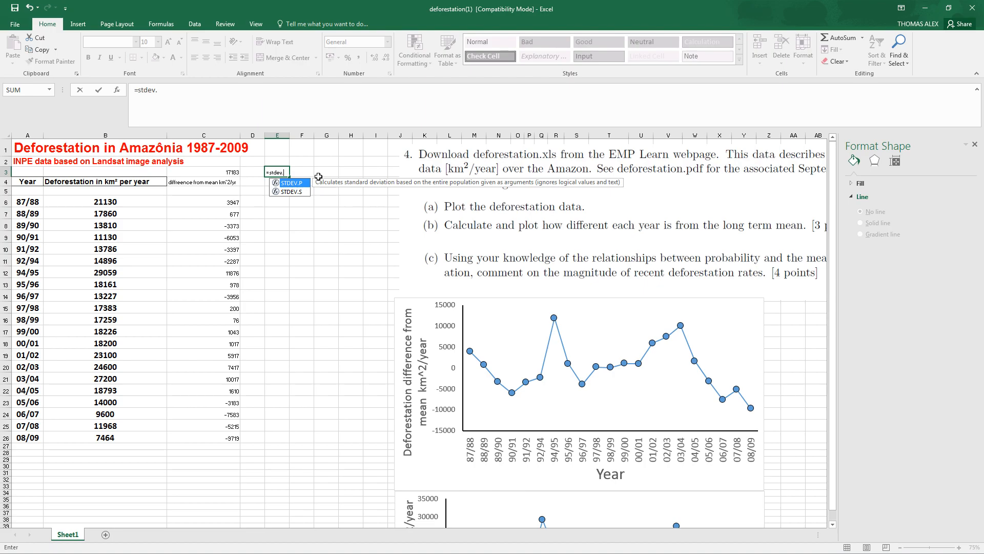
{"action": "type", "text": "s("}
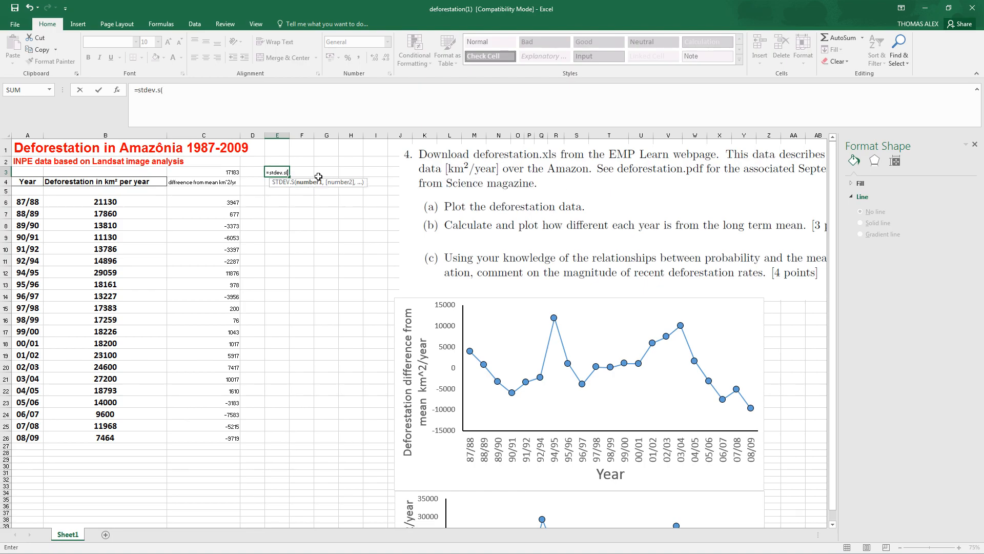
{"action": "left_click_drag", "start_coordinate": [111, 206], "coordinate": [118, 435]}
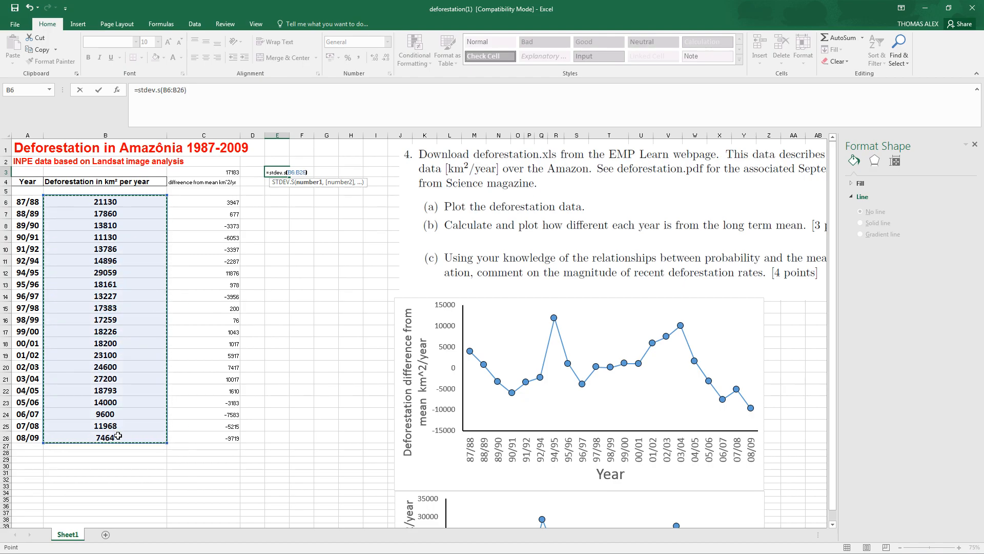
{"action": "key", "text": "Return"}
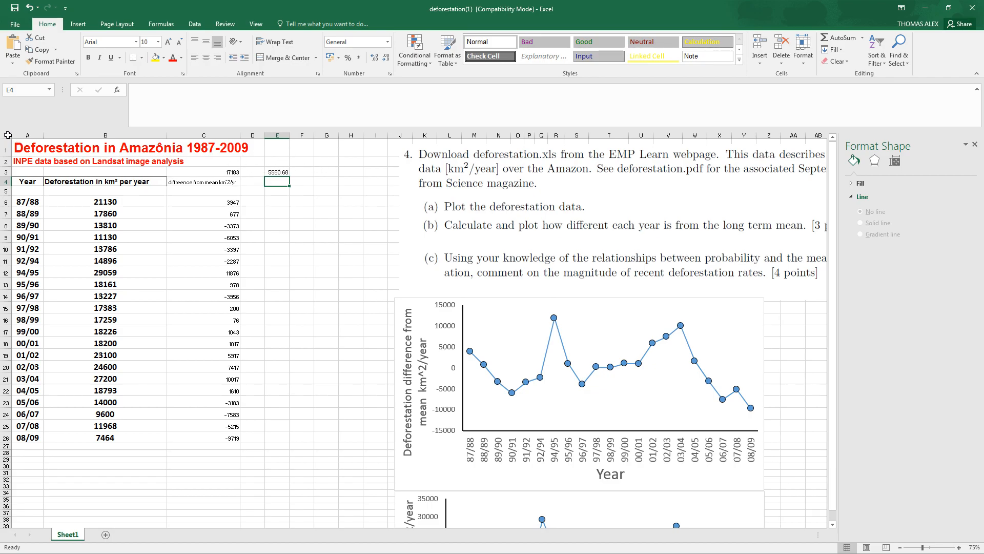
Step: Set the worksheet magnification to 100%
{"action": "left_click", "coordinate": [256, 24]}
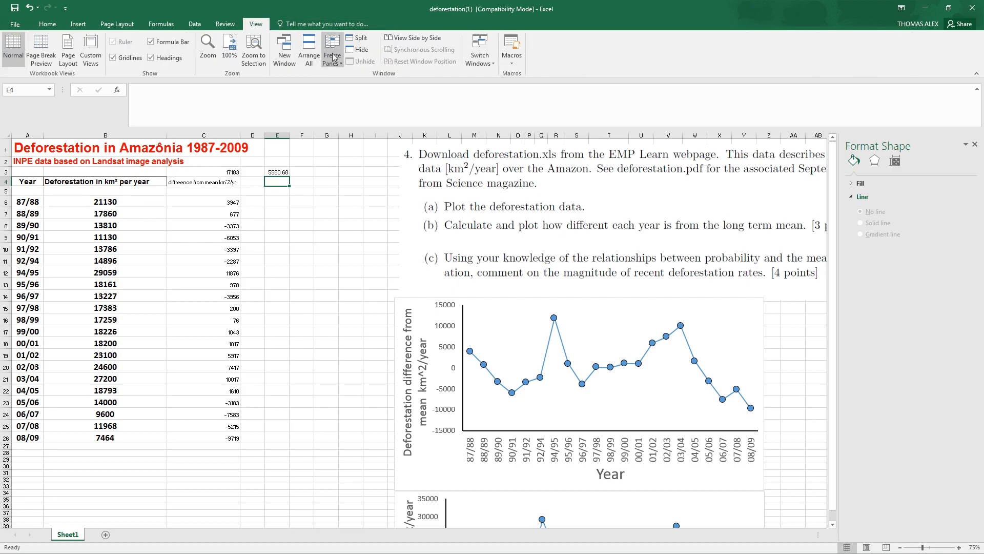
{"action": "left_click", "coordinate": [207, 55]}
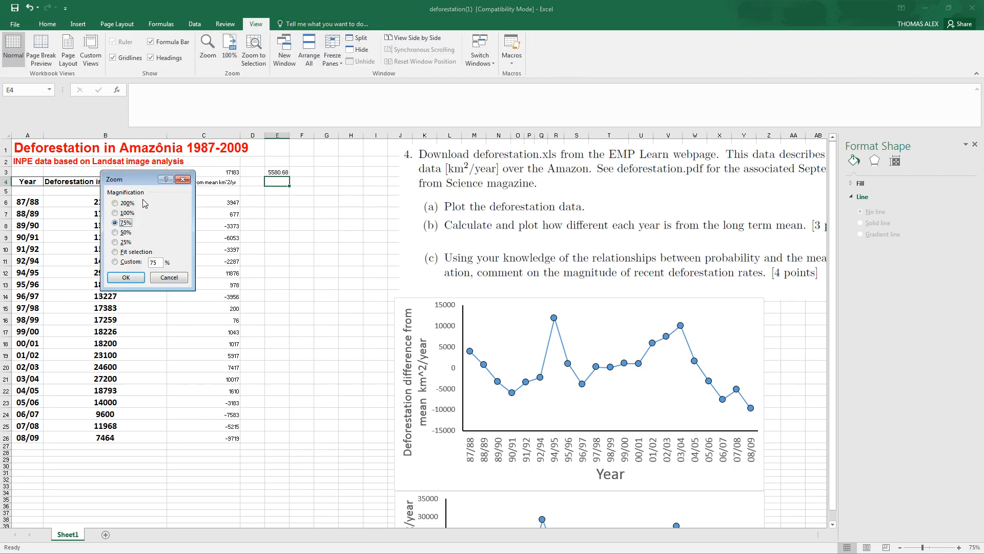
{"action": "left_click", "coordinate": [126, 213]}
{"action": "left_click", "coordinate": [125, 278]}
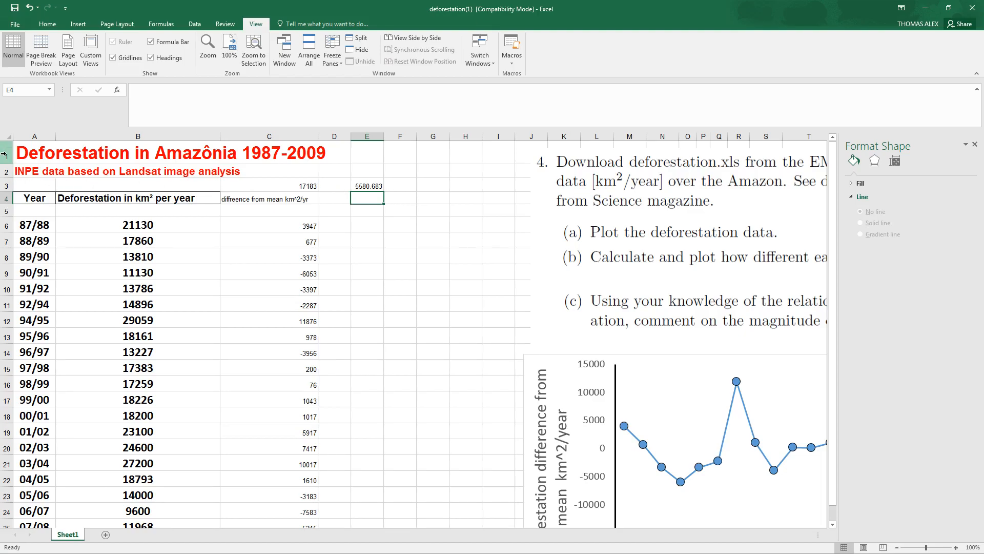
Step: Try enlarging the font of every cell in the sheet
{"action": "left_click", "coordinate": [7, 136]}
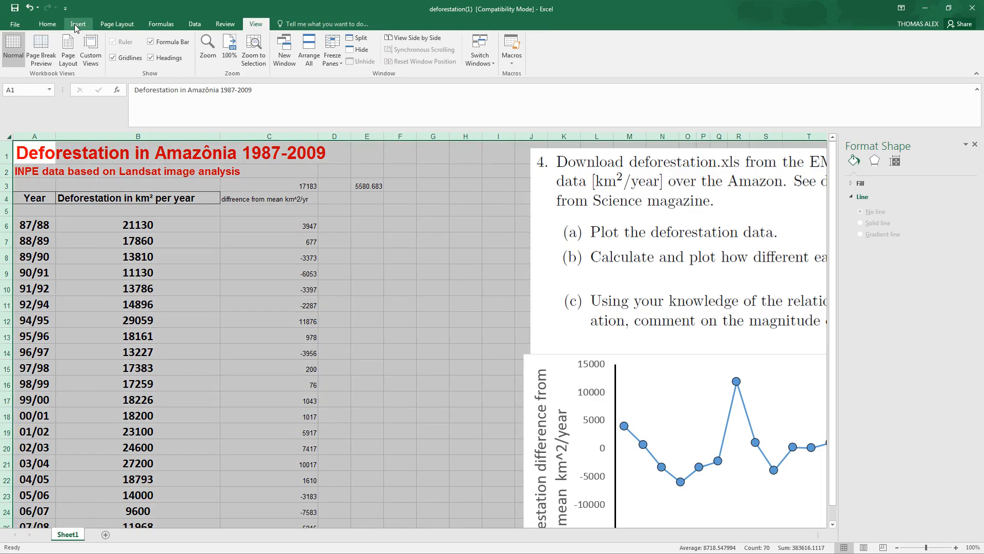
{"action": "left_click", "coordinate": [47, 25]}
{"action": "left_click", "coordinate": [168, 43]}
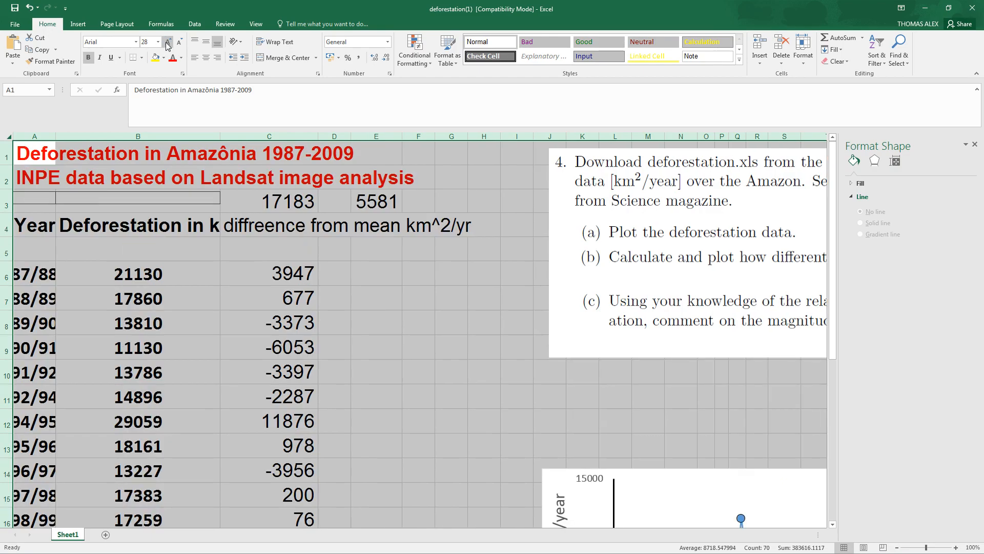
{"action": "left_click", "coordinate": [421, 290]}
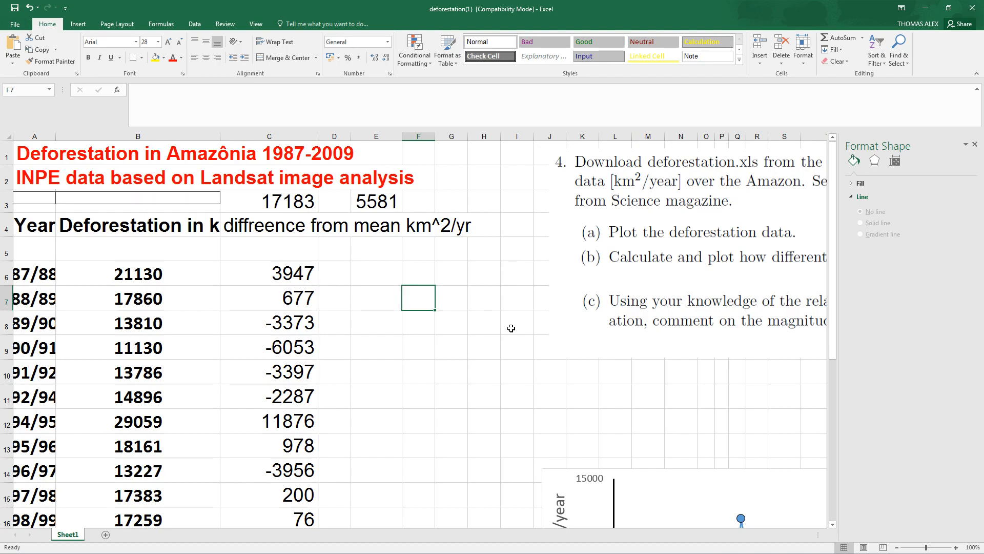
{"action": "scroll", "coordinate": [496, 340], "scroll_direction": "down", "scroll_amount": 4}
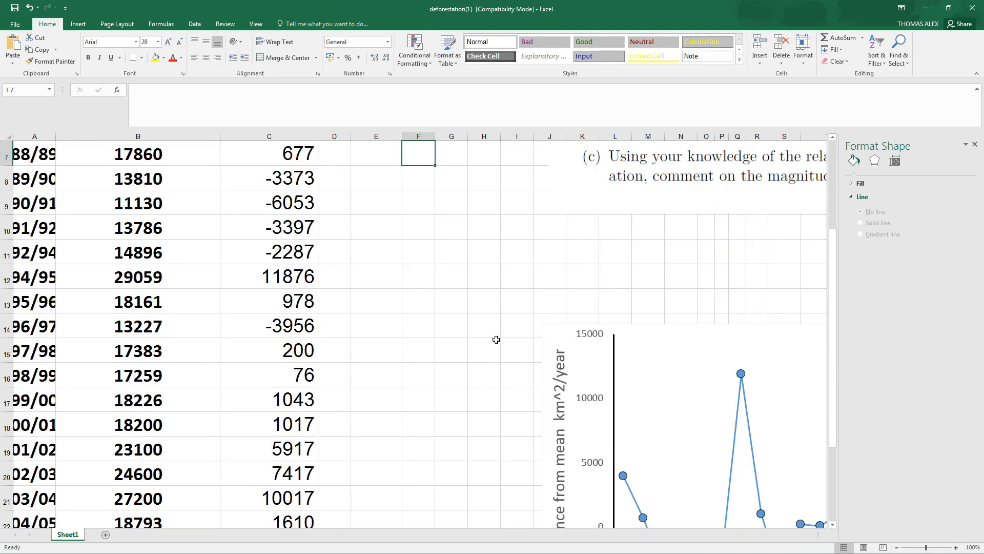
{"action": "scroll", "coordinate": [579, 417], "scroll_direction": "up", "scroll_amount": 3}
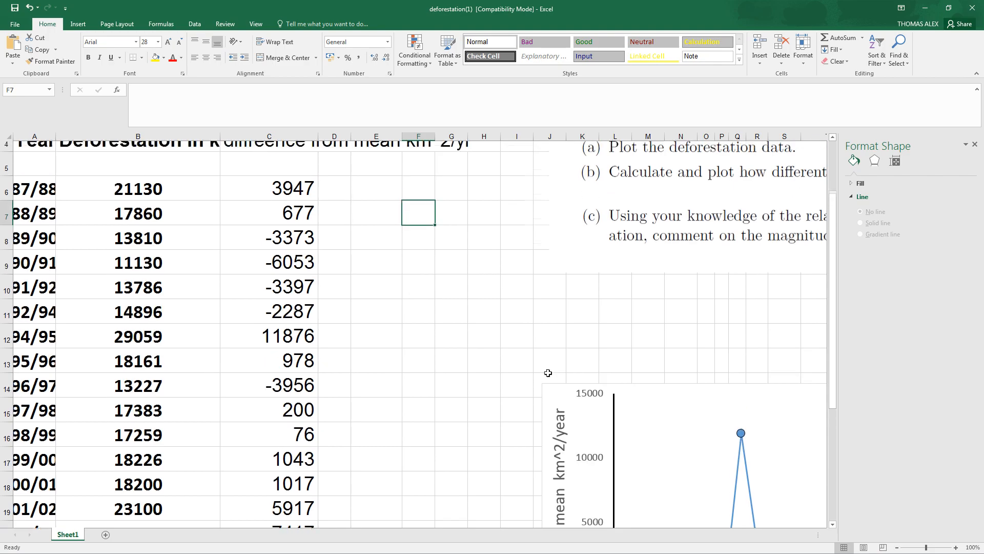
{"action": "left_click", "coordinate": [29, 7]}
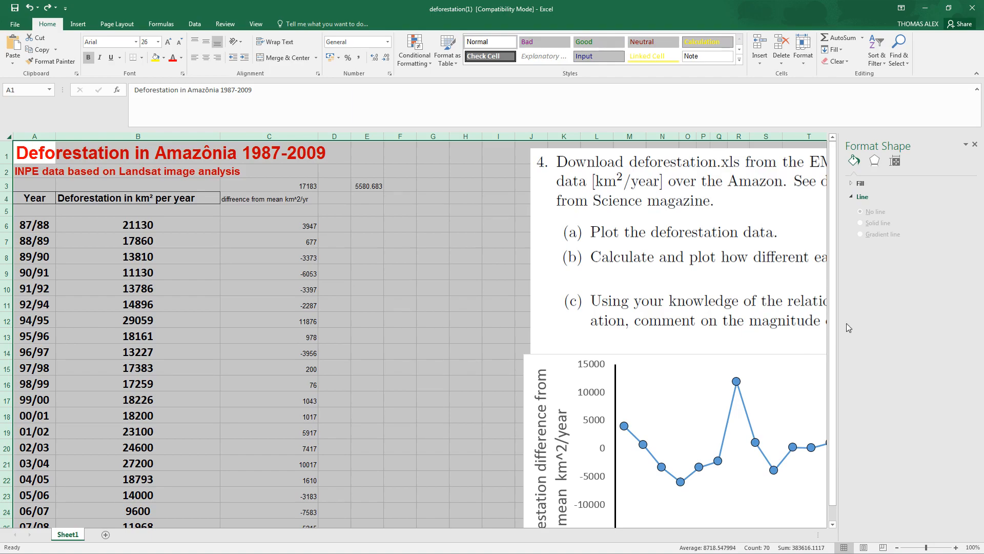
Step: Close the shape formatting options and examine both deforestation charts and the exercise text
{"action": "left_click_drag", "start_coordinate": [832, 318], "coordinate": [832, 441]}
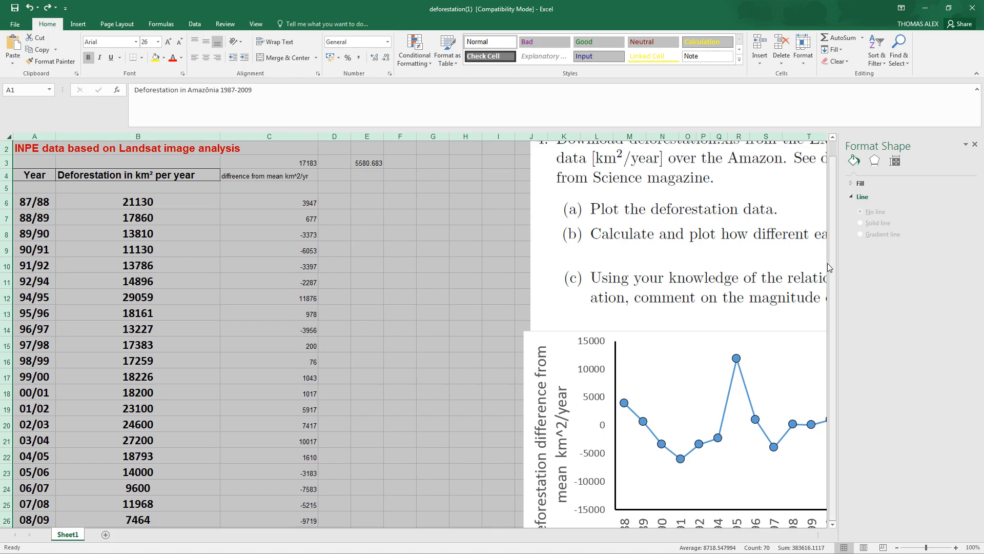
{"action": "left_click", "coordinate": [480, 324]}
{"action": "scroll", "coordinate": [483, 376], "scroll_direction": "down", "scroll_amount": 4}
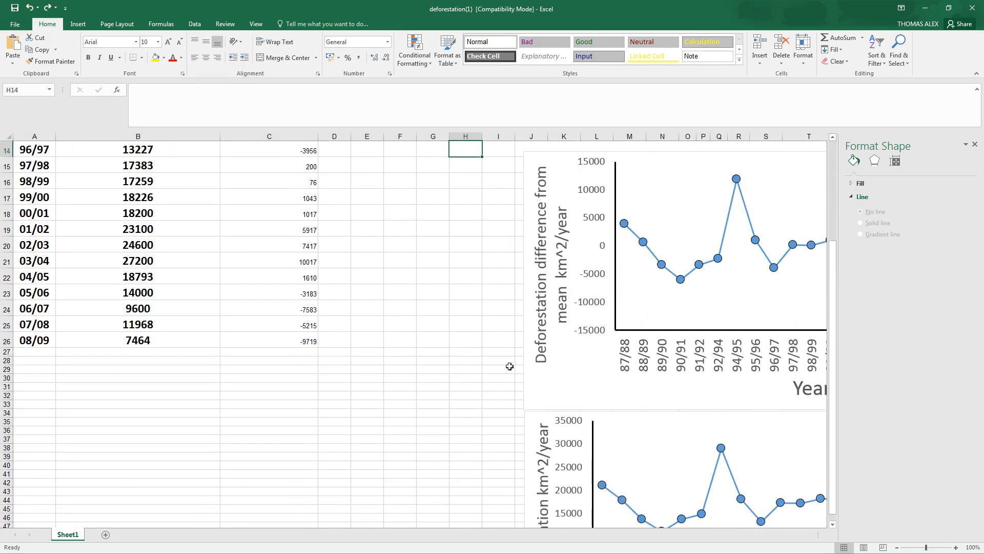
{"action": "left_click", "coordinate": [976, 144]}
{"action": "left_click_drag", "start_coordinate": [461, 422], "coordinate": [926, 425]}
{"action": "scroll", "coordinate": [799, 432], "scroll_direction": "down", "scroll_amount": 4}
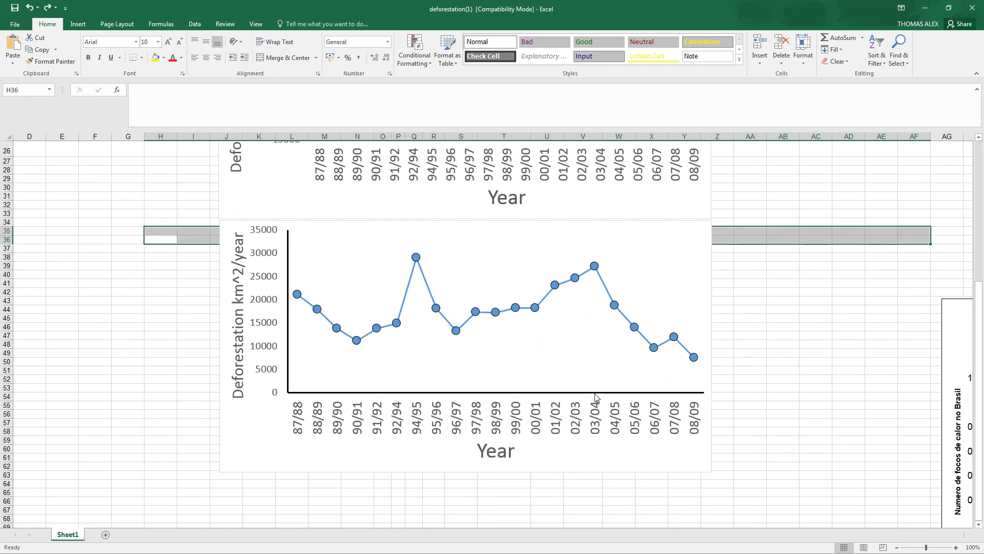
{"action": "left_click_drag", "start_coordinate": [783, 379], "coordinate": [783, 371]}
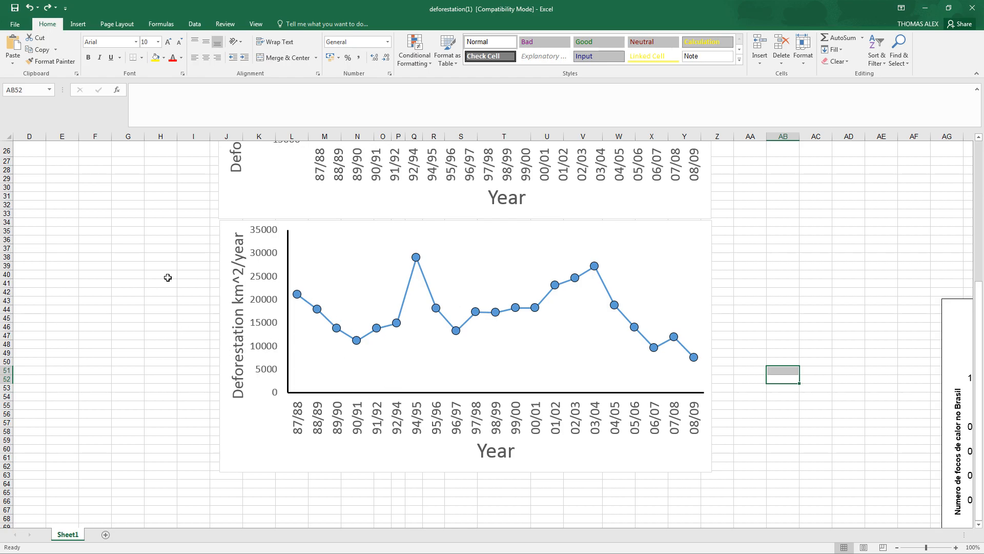
{"action": "scroll", "coordinate": [162, 282], "scroll_direction": "up", "scroll_amount": 8}
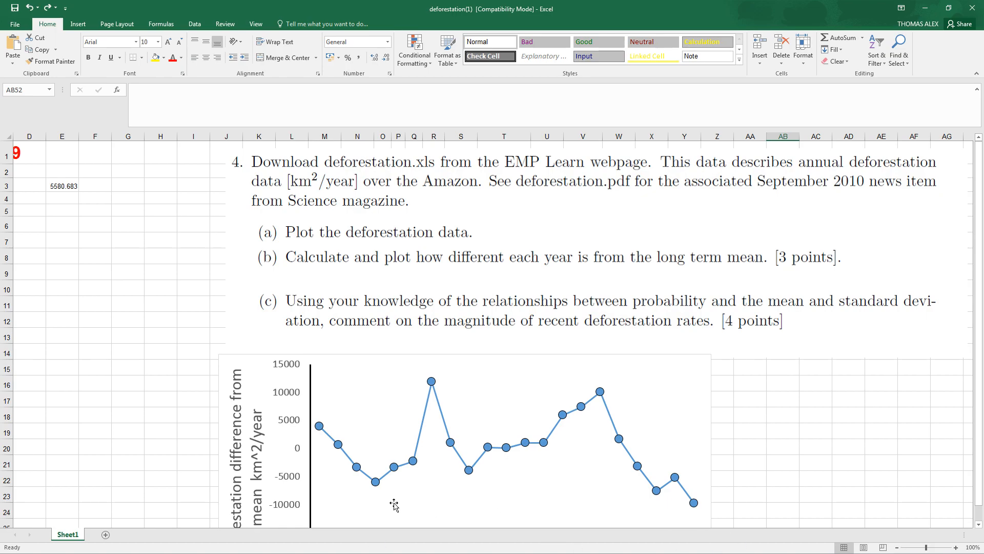
Step: Enter the column headings mean, stdev+ and stdev- in cells D4, E4 and F4
{"action": "left_click_drag", "start_coordinate": [106, 420], "coordinate": [38, 407]}
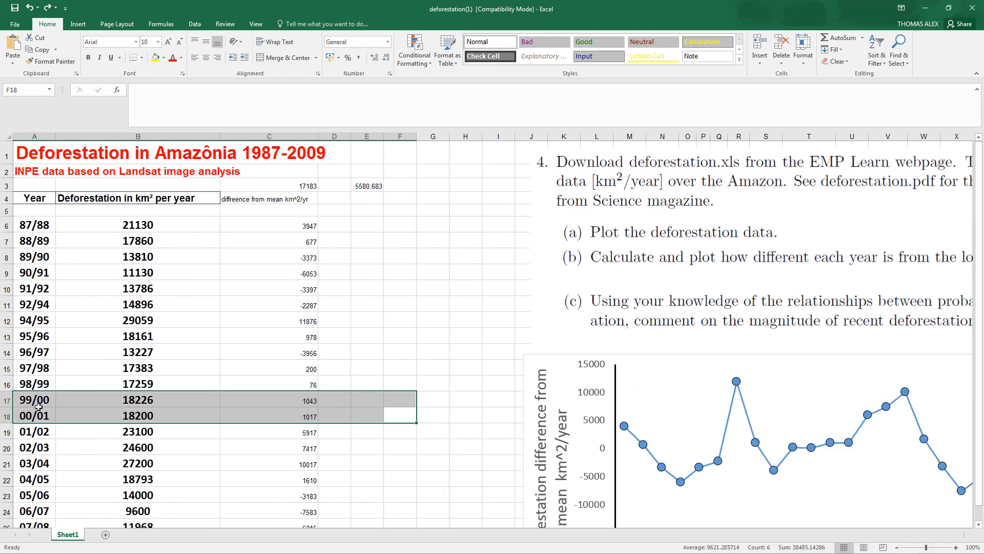
{"action": "left_click", "coordinate": [354, 229]}
{"action": "left_click", "coordinate": [337, 202]}
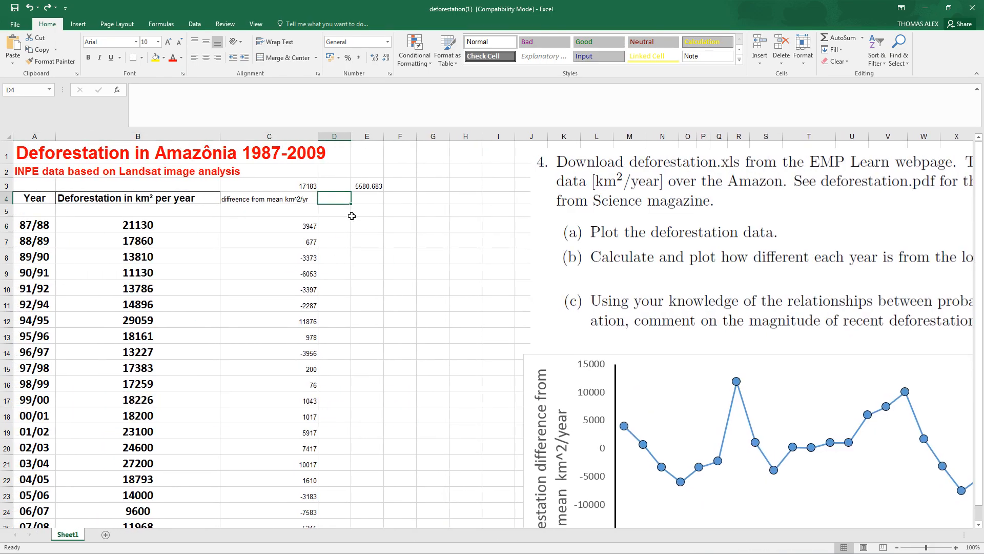
{"action": "type", "text": "mean"}
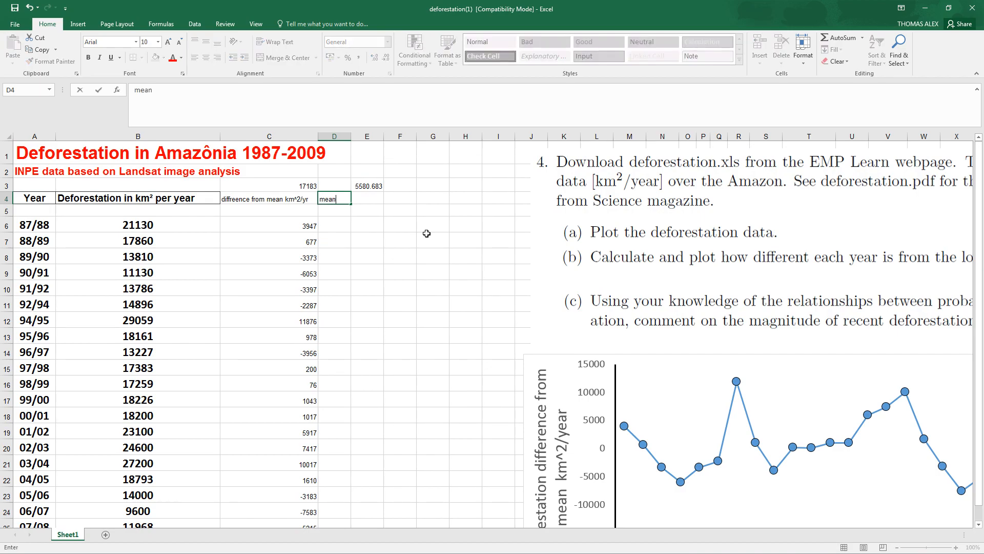
{"action": "key", "text": "Tab"}
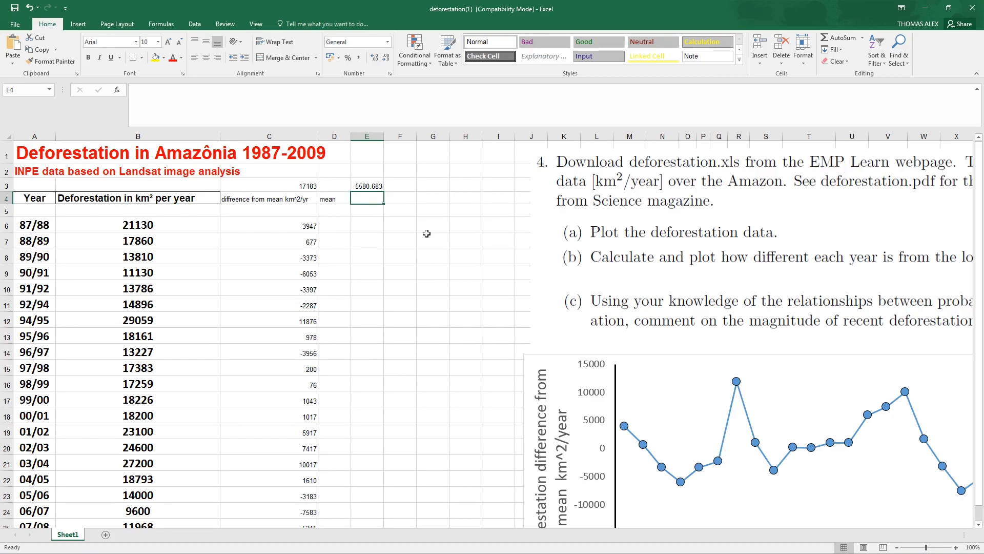
{"action": "type", "text": "stdev+"}
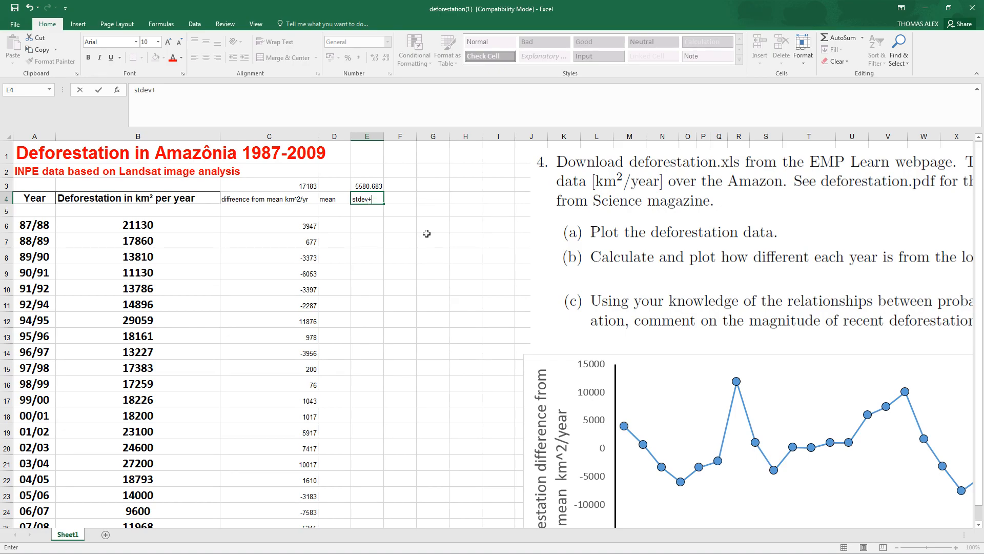
{"action": "key", "text": "Tab"}
{"action": "type", "text": "st"}
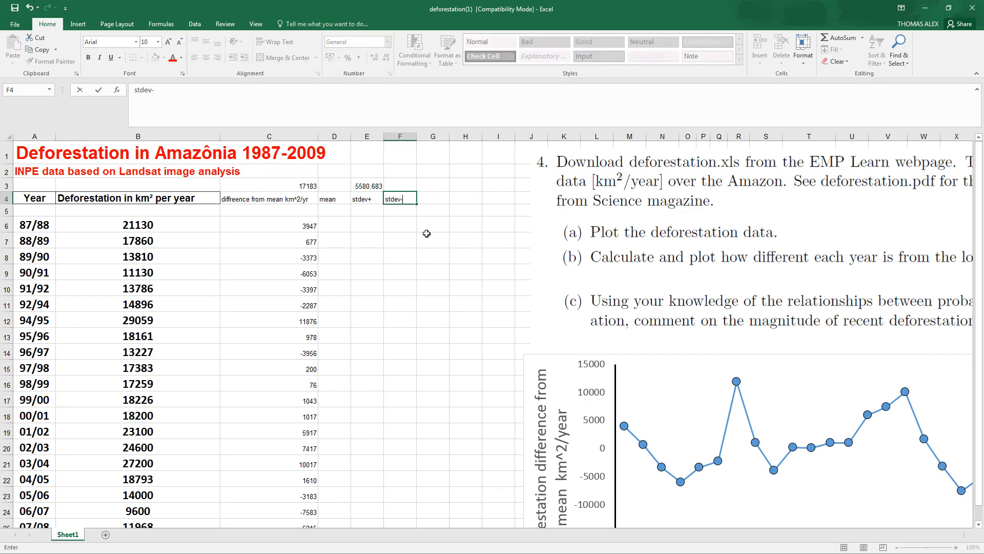
{"action": "key", "text": "Tab"}
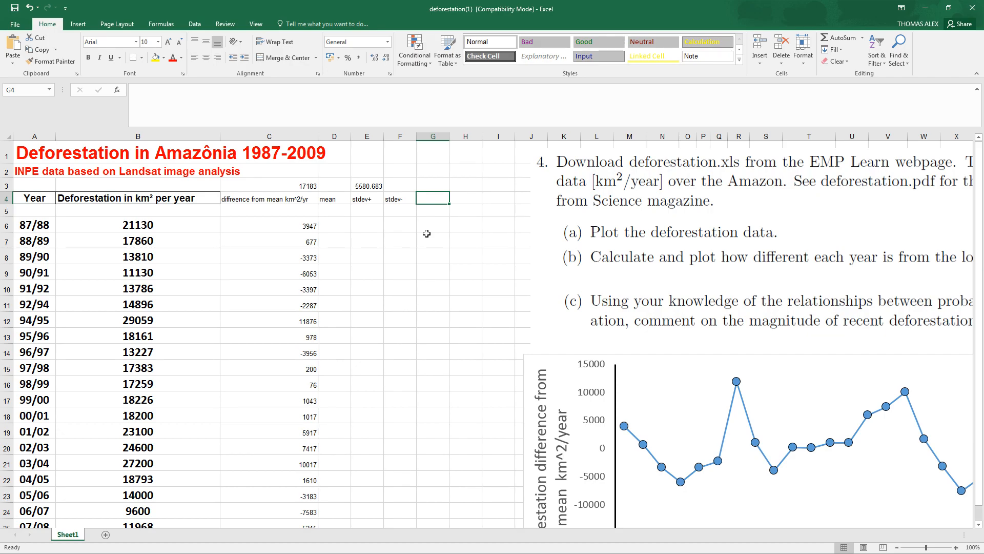
Step: Add the column headings 2stdev+ in cell G4 and 2stdev- in cell H4
{"action": "type", "text": "2stdev+"}
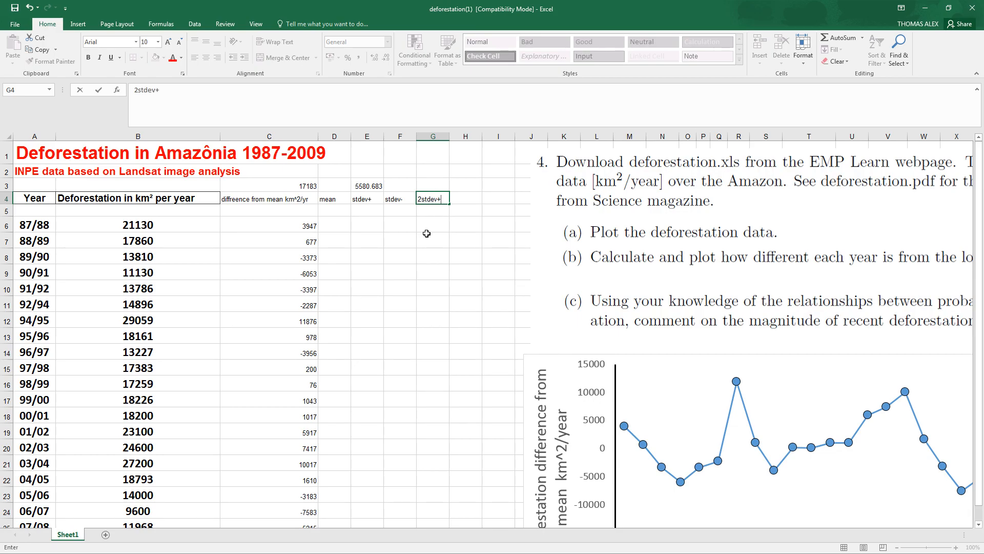
{"action": "key", "text": "Tab"}
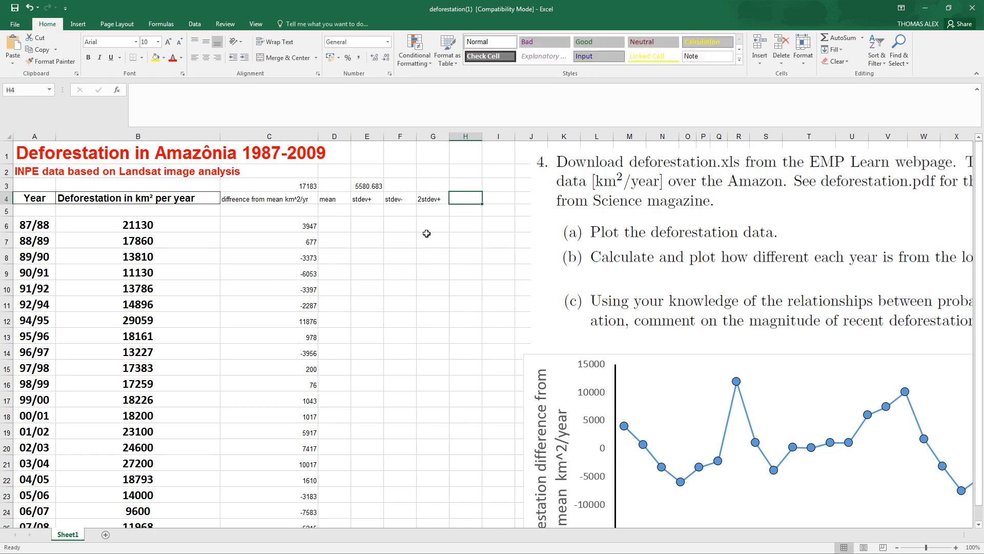
{"action": "type", "text": "2sdev-"}
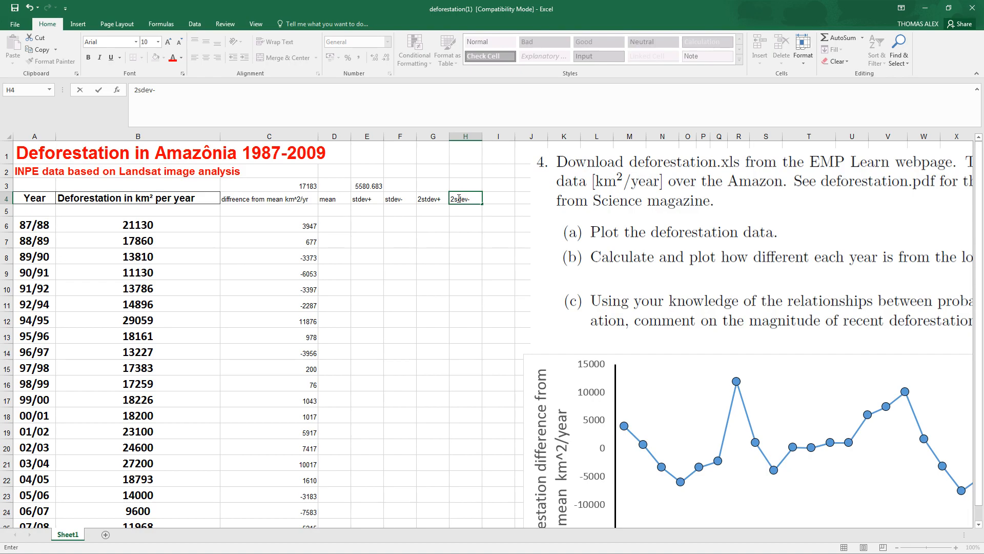
{"action": "type", "text": "t"}
{"action": "key", "text": "Return"}
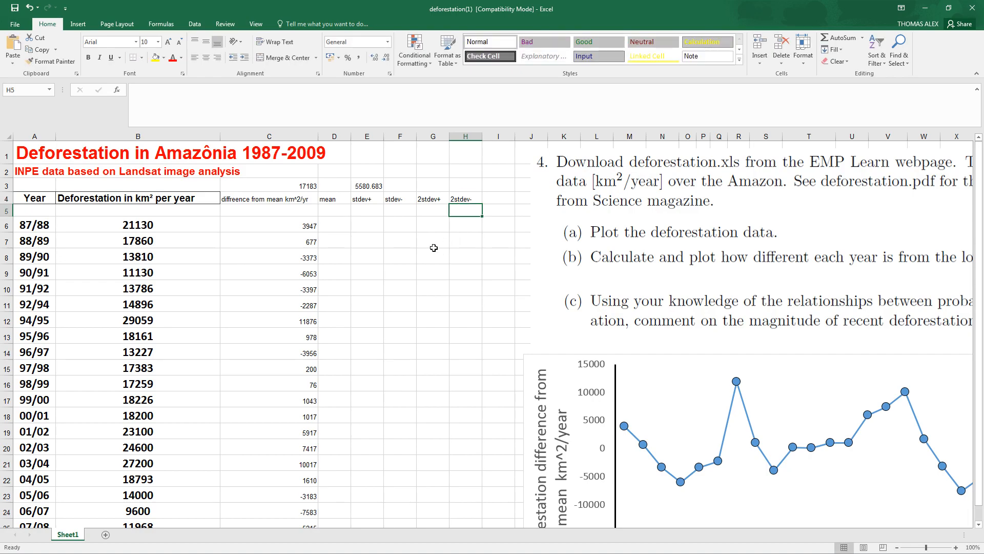
Step: Enter =$C$3 in cell D6 and fill it down the mean column to the last year, row 26
{"action": "left_click", "coordinate": [331, 225]}
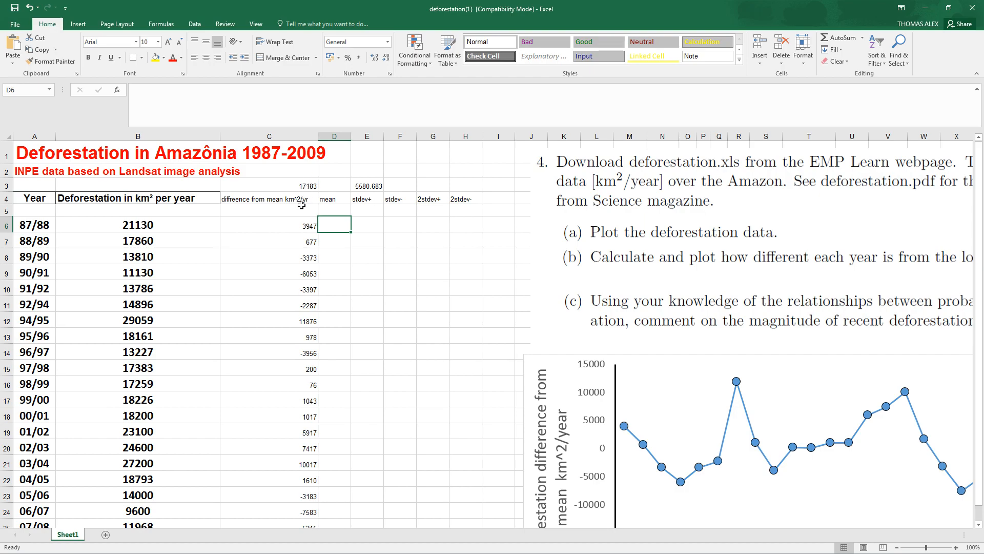
{"action": "type", "text": "="}
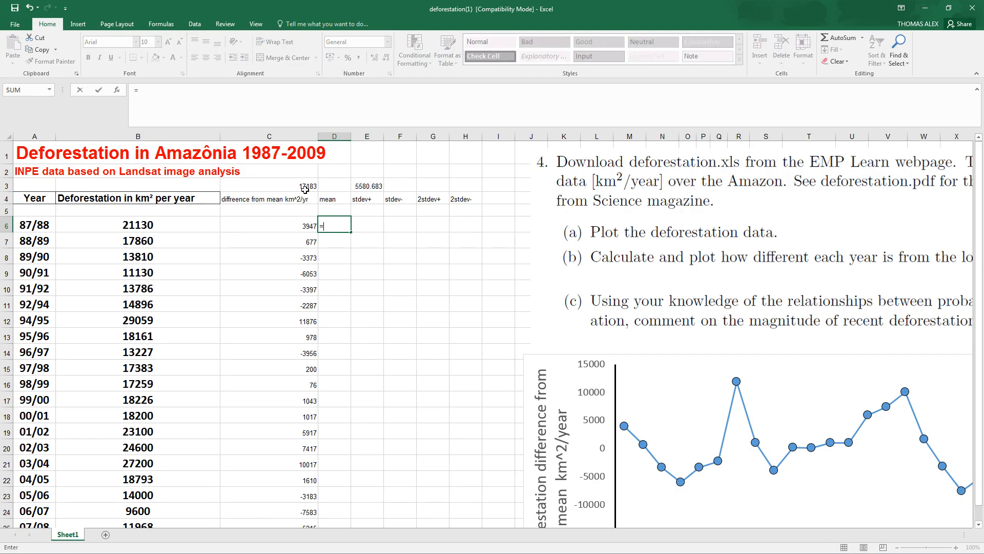
{"action": "left_click", "coordinate": [301, 183]}
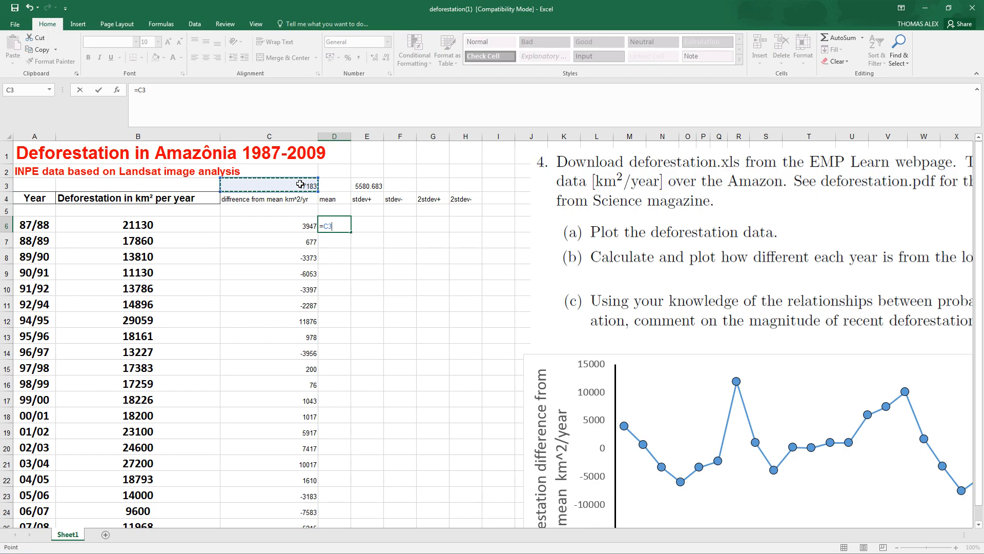
{"action": "key", "text": "F4"}
{"action": "key", "text": "Return"}
{"action": "left_click", "coordinate": [337, 230]}
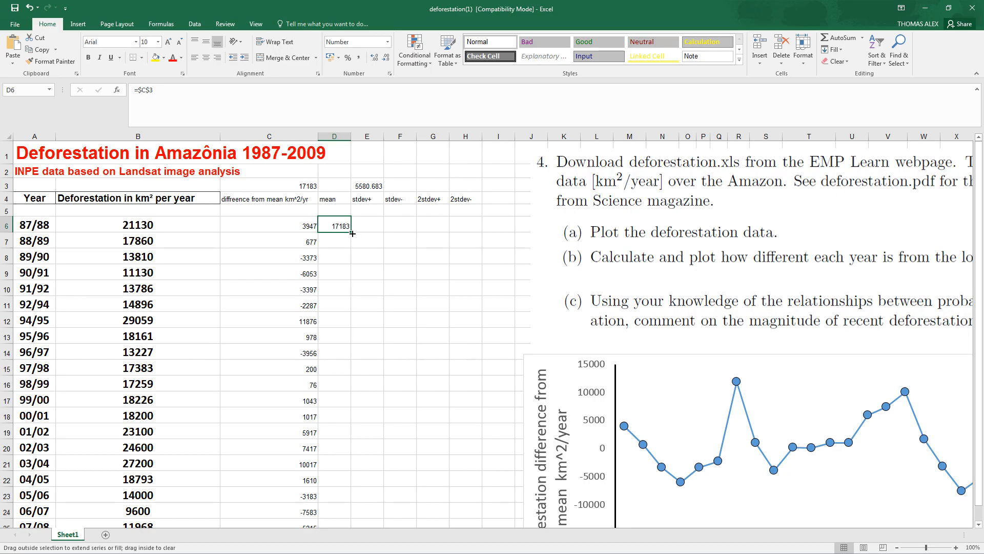
{"action": "double_click", "coordinate": [350, 232]}
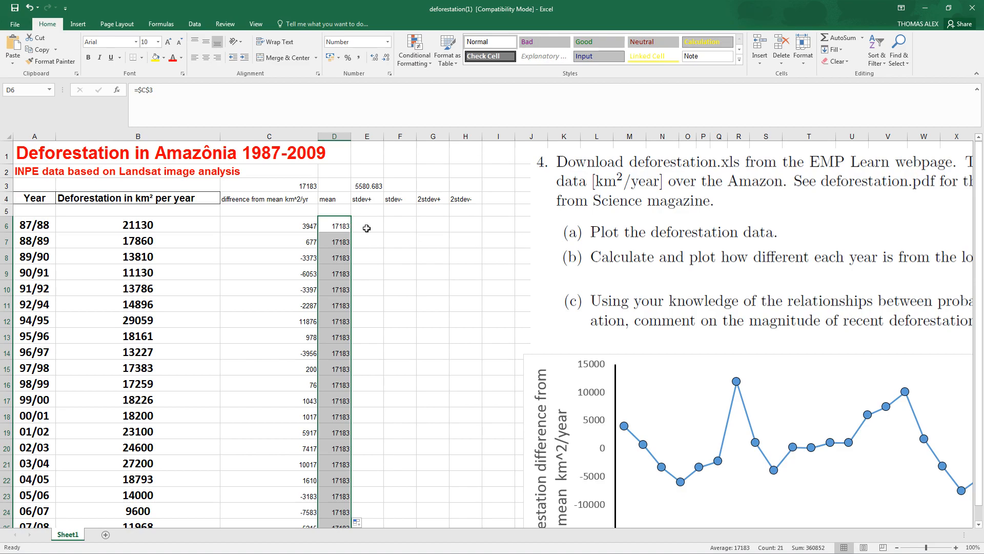
Step: Enter the formula =$C$3+$E$3 in cell E6 for the mean plus one standard deviation
{"action": "left_click", "coordinate": [367, 228]}
{"action": "type", "text": "="}
{"action": "left_click", "coordinate": [343, 226]}
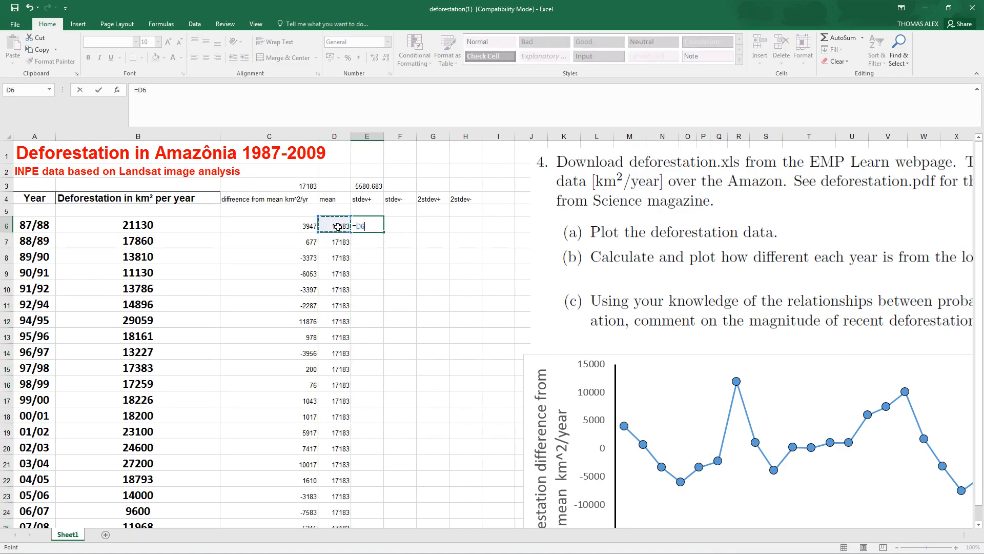
{"action": "left_click", "coordinate": [306, 187]}
{"action": "key", "text": "F4"}
{"action": "type", "text": "+"}
{"action": "left_click", "coordinate": [370, 185]}
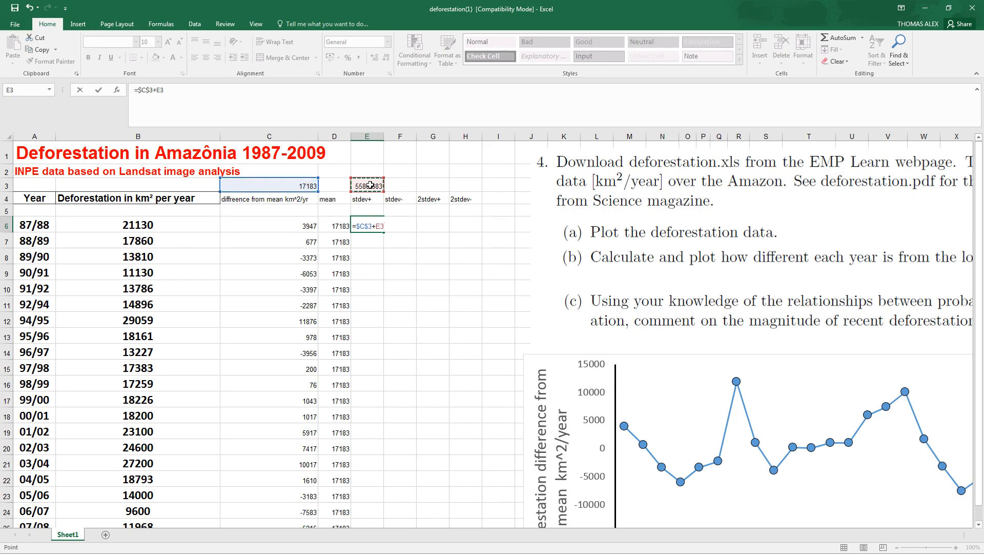
{"action": "key", "text": "F4"}
{"action": "key", "text": "Return"}
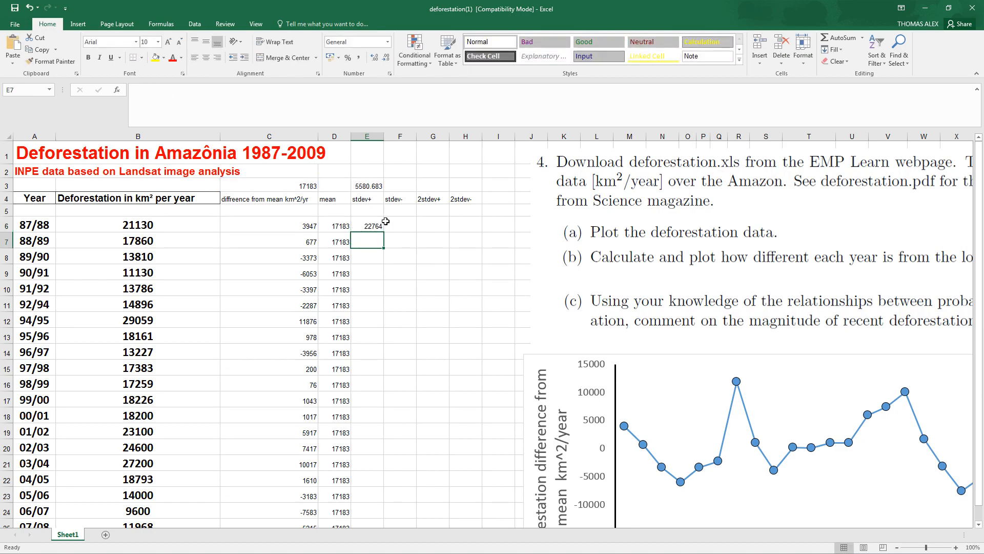
Step: Enter =$C$3-$E$3 in cell F6 and fill E6:F6 down through row 26
{"action": "left_click", "coordinate": [400, 229]}
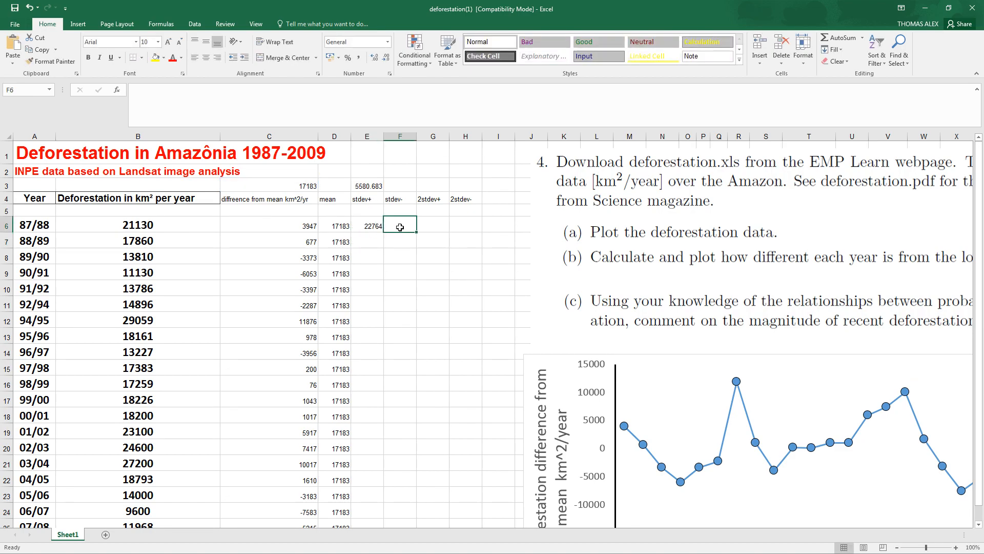
{"action": "type", "text": "="}
{"action": "left_click", "coordinate": [306, 187]}
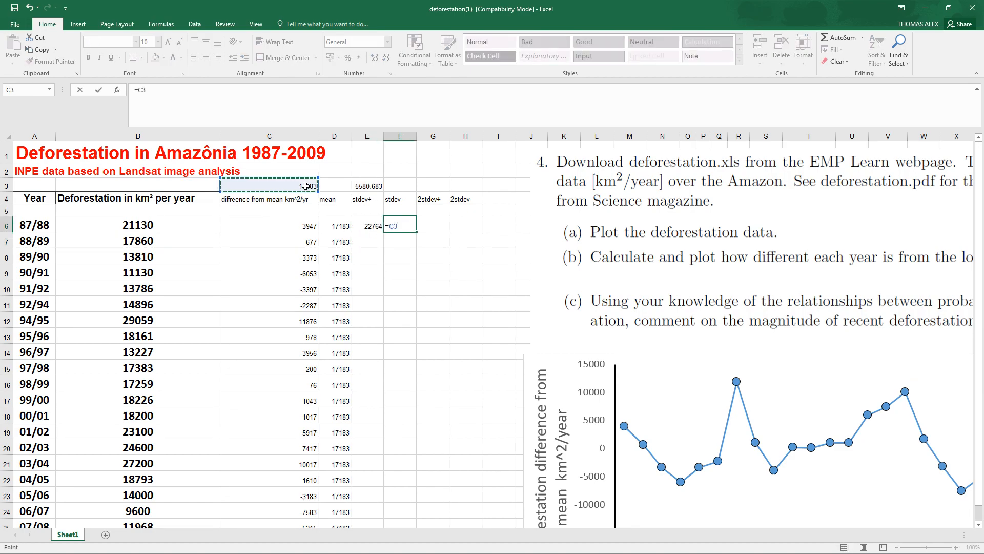
{"action": "key", "text": "F4"}
{"action": "type", "text": "-"}
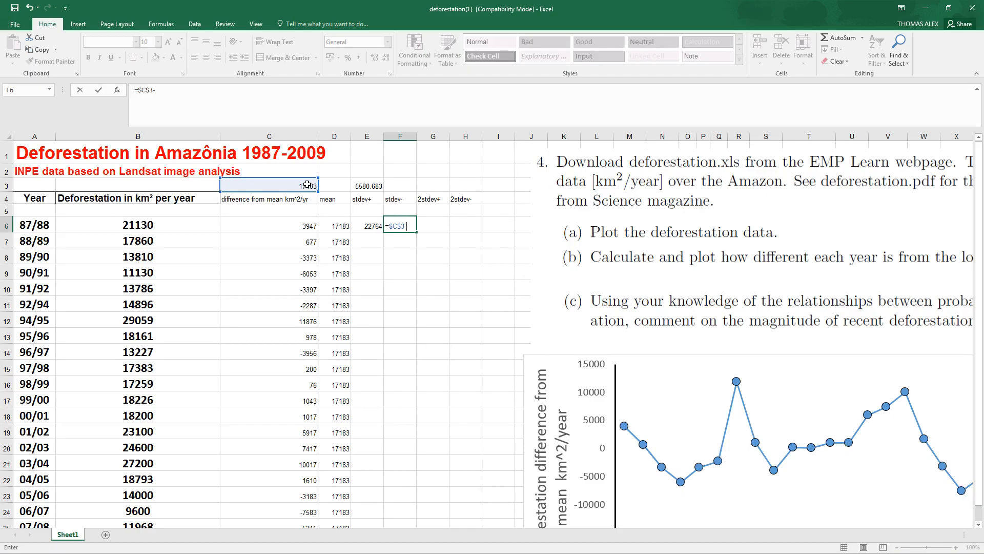
{"action": "left_click", "coordinate": [371, 188]}
{"action": "key", "text": "F4"}
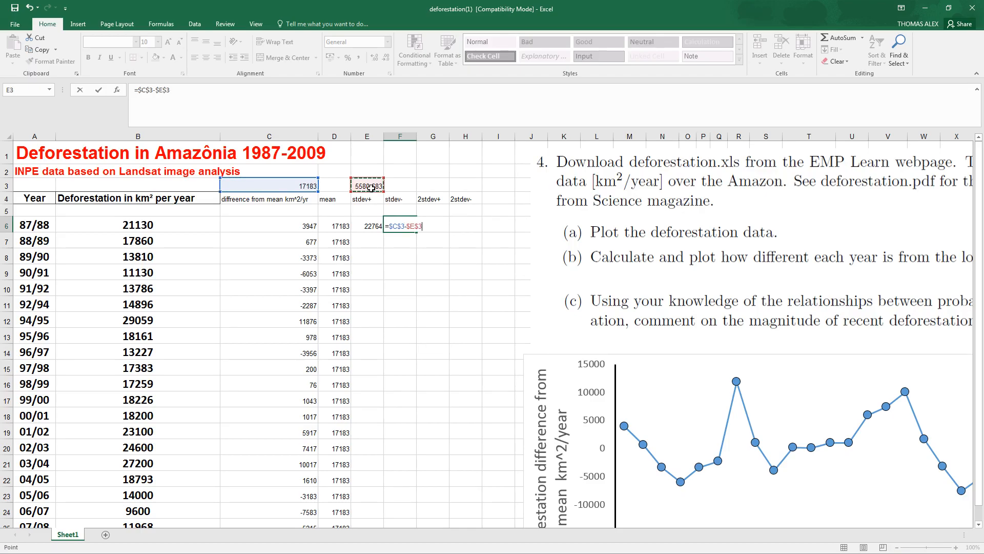
{"action": "key", "text": "Return"}
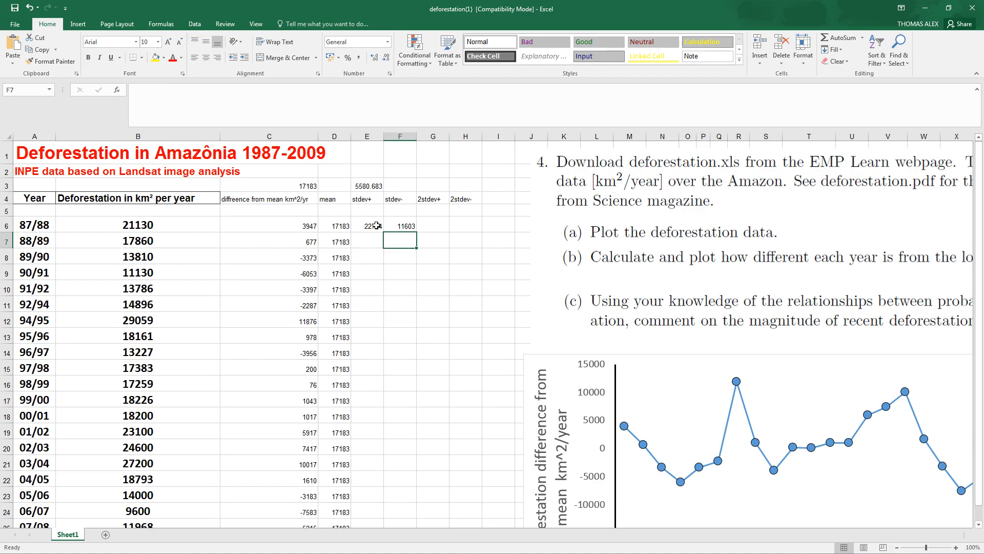
{"action": "left_click_drag", "start_coordinate": [373, 225], "coordinate": [396, 226]}
{"action": "double_click", "coordinate": [418, 232]}
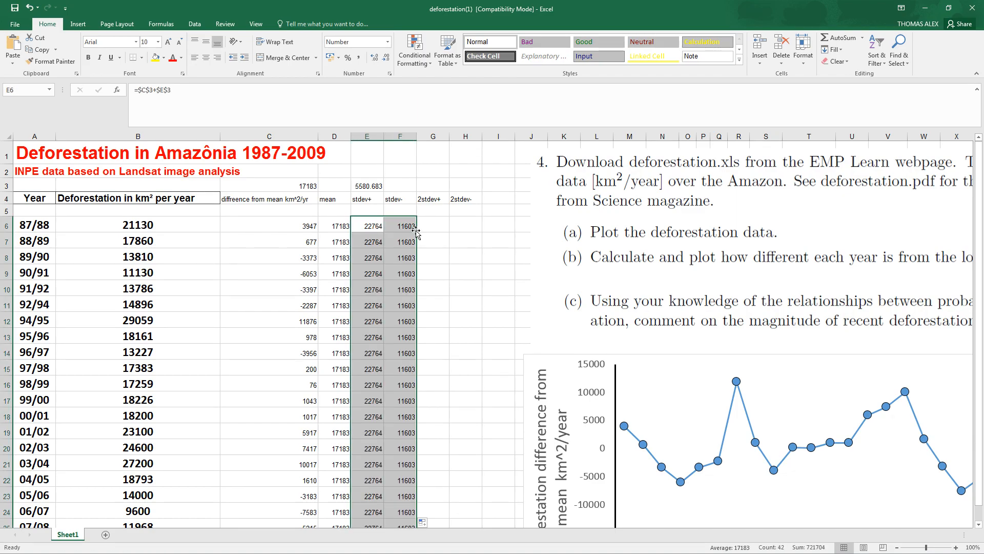
Step: Extend the E6:F6 formulas into G6:H6 and change G6 to =$C$3+$E$3*2
{"action": "left_click_drag", "start_coordinate": [376, 225], "coordinate": [474, 235]}
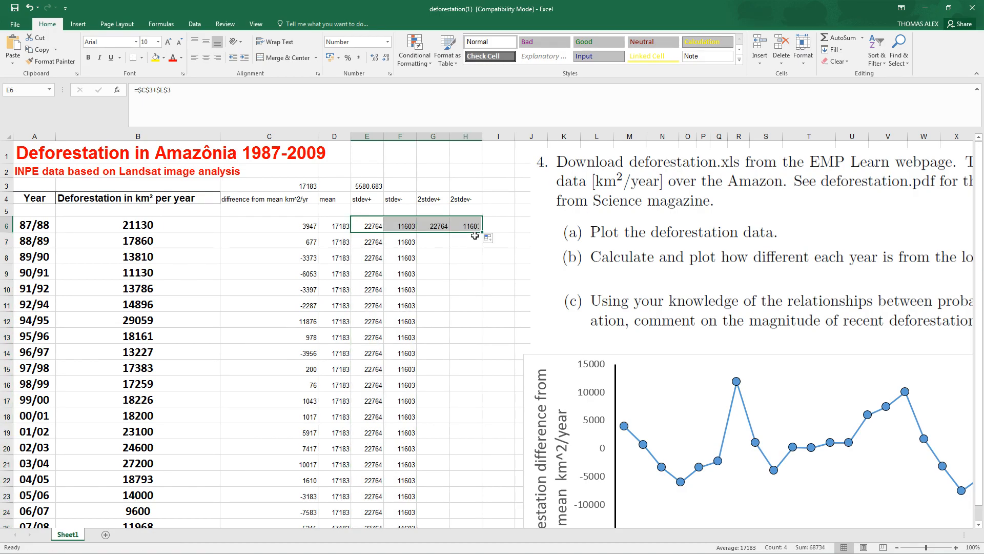
{"action": "left_click", "coordinate": [436, 228]}
{"action": "double_click", "coordinate": [439, 228]}
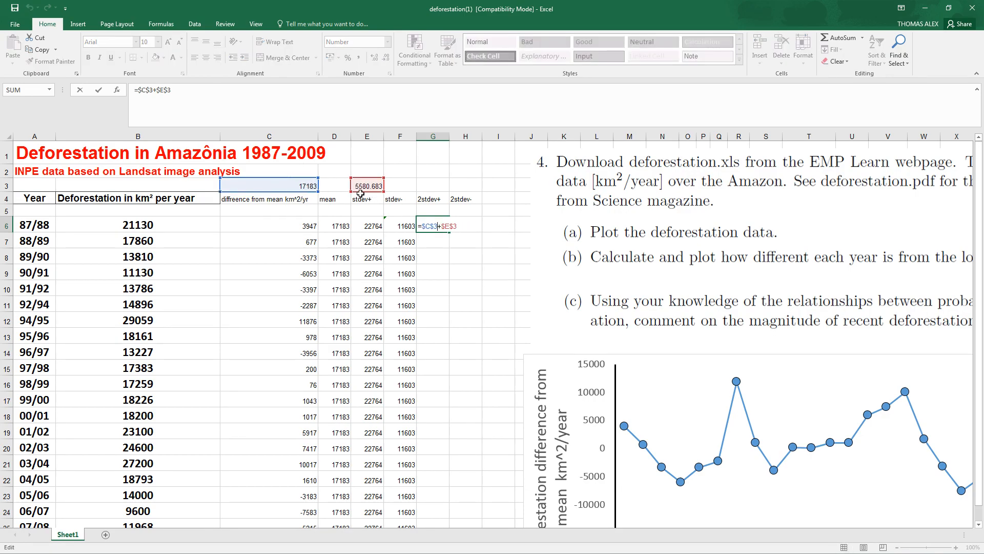
{"action": "left_click", "coordinate": [175, 91]}
{"action": "key", "text": "Return"}
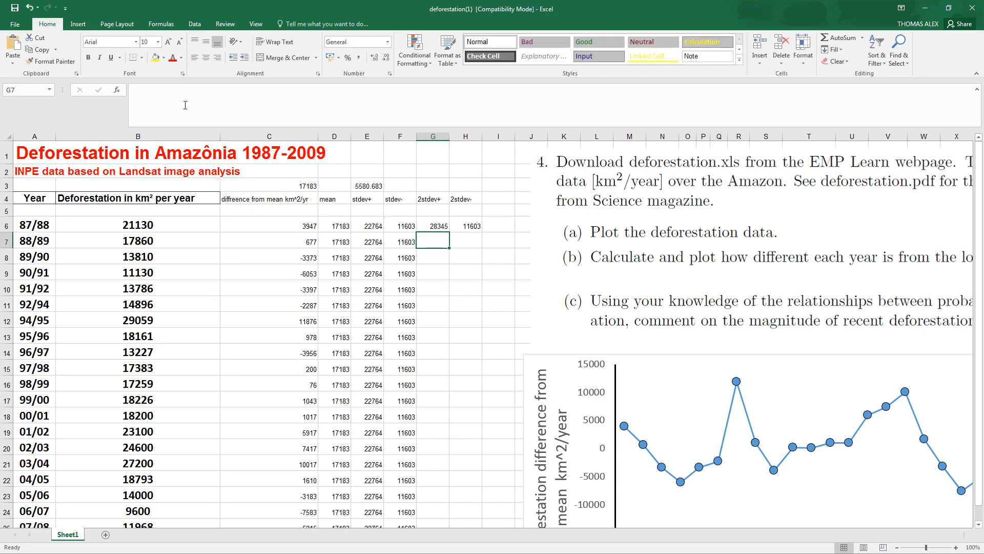
Step: Change H6 to =$C$3-$E$3*2 and fill G6:H6 down through row 26
{"action": "left_click", "coordinate": [457, 227]}
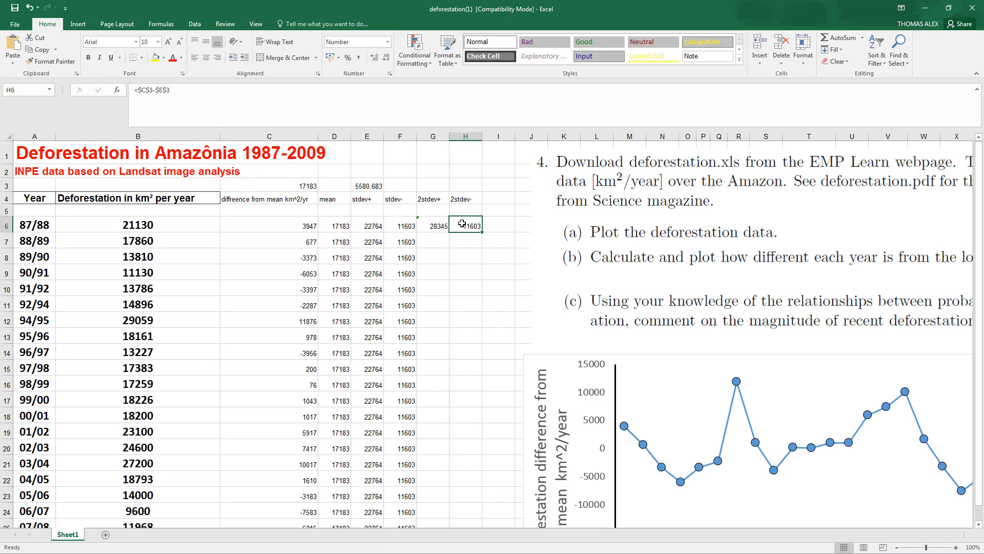
{"action": "left_click", "coordinate": [175, 88]}
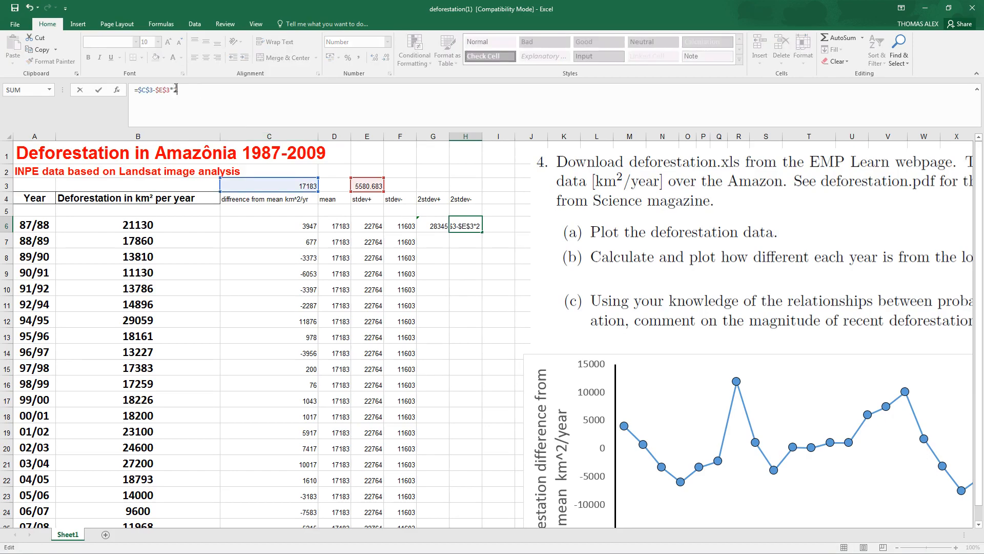
{"action": "key", "text": "Return"}
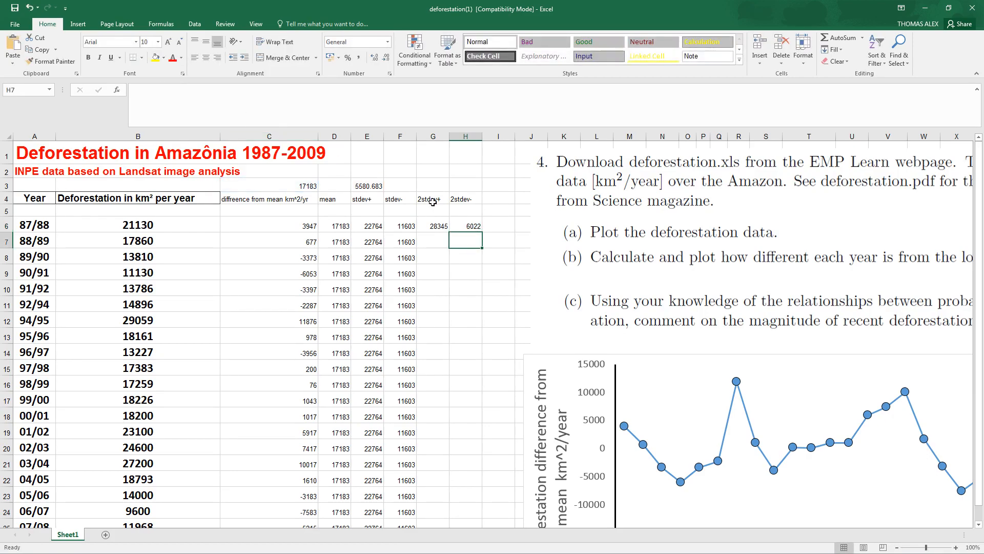
{"action": "left_click_drag", "start_coordinate": [435, 226], "coordinate": [465, 225]}
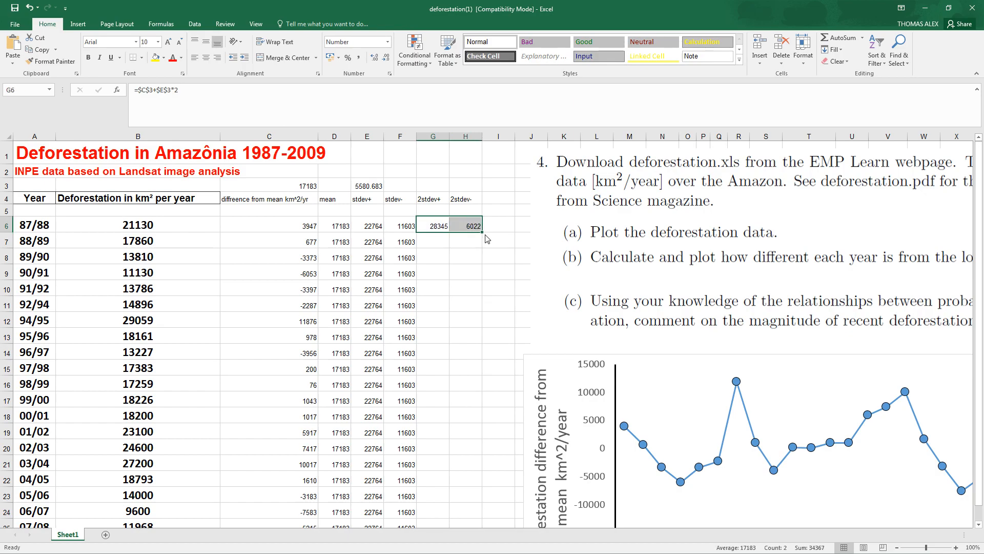
{"action": "double_click", "coordinate": [484, 233]}
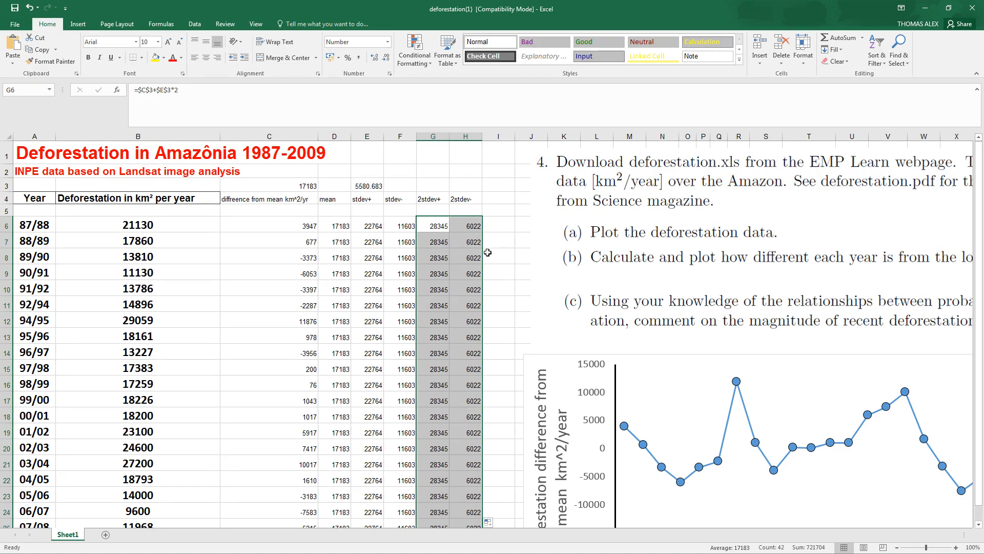
{"action": "scroll", "coordinate": [506, 270], "scroll_direction": "down", "scroll_amount": 5}
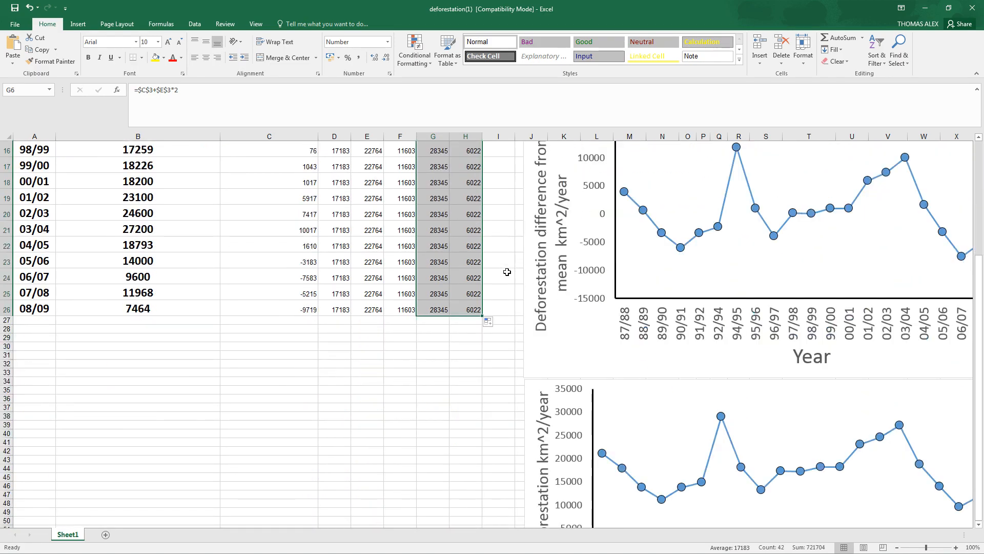
{"action": "scroll", "coordinate": [508, 271], "scroll_direction": "down", "scroll_amount": 1}
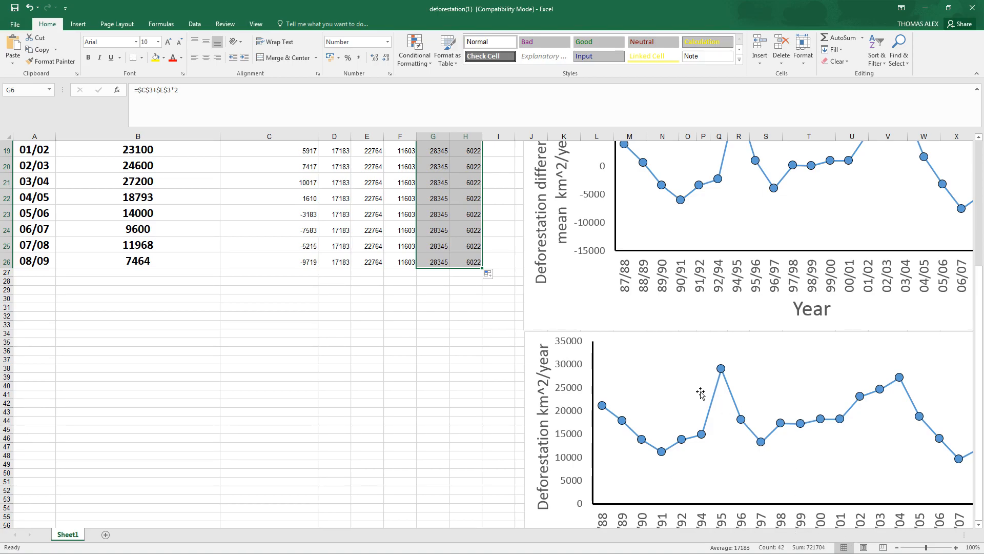
Step: Delete the empty "Numero de focos de incêndios no Brasil 1999 - 2005" chart from the sheet
{"action": "left_click", "coordinate": [660, 377]}
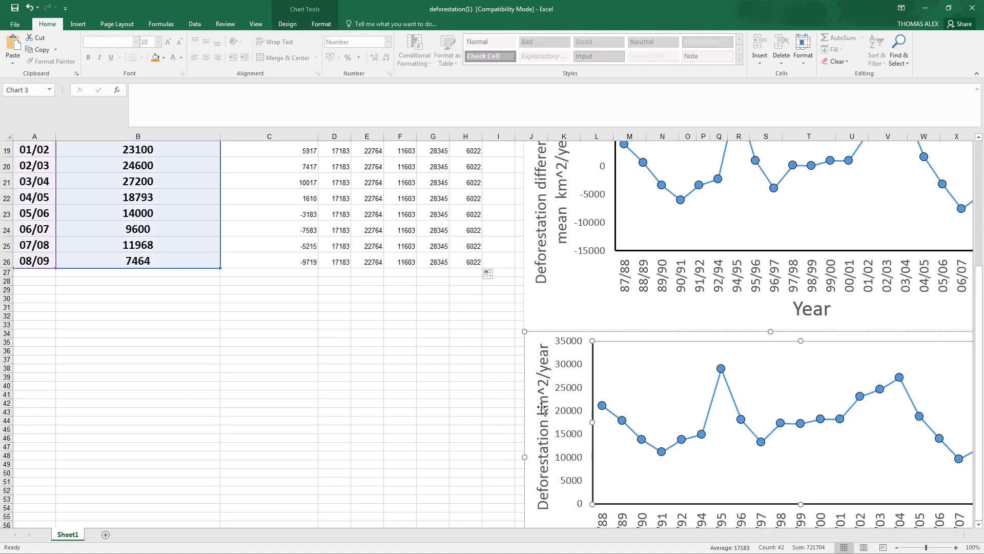
{"action": "left_click", "coordinate": [548, 390]}
{"action": "left_click", "coordinate": [710, 379]}
{"action": "left_click_drag", "start_coordinate": [501, 431], "coordinate": [496, 530]}
{"action": "left_click_drag", "start_coordinate": [862, 504], "coordinate": [980, 477]}
{"action": "scroll", "coordinate": [706, 400], "scroll_direction": "up", "scroll_amount": 2}
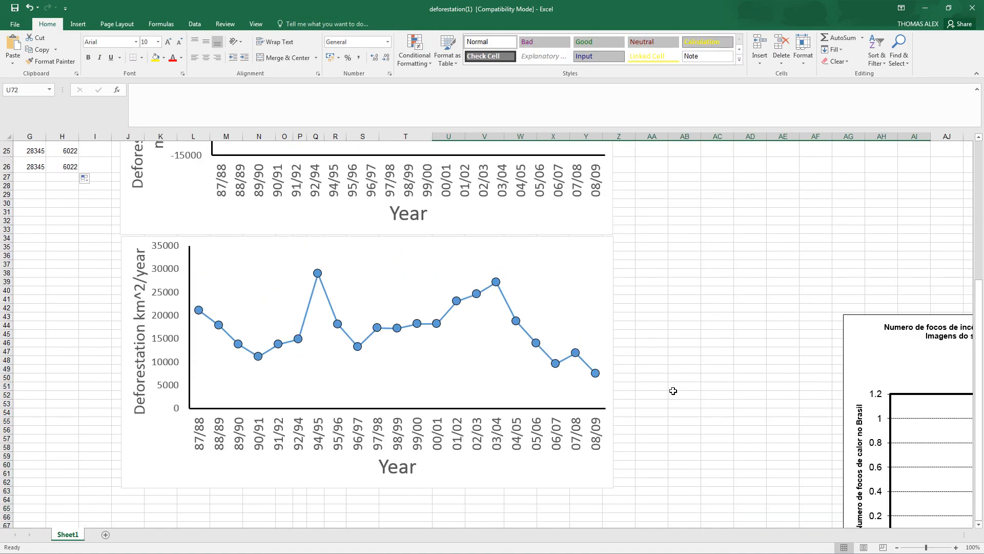
{"action": "left_click", "coordinate": [865, 349]}
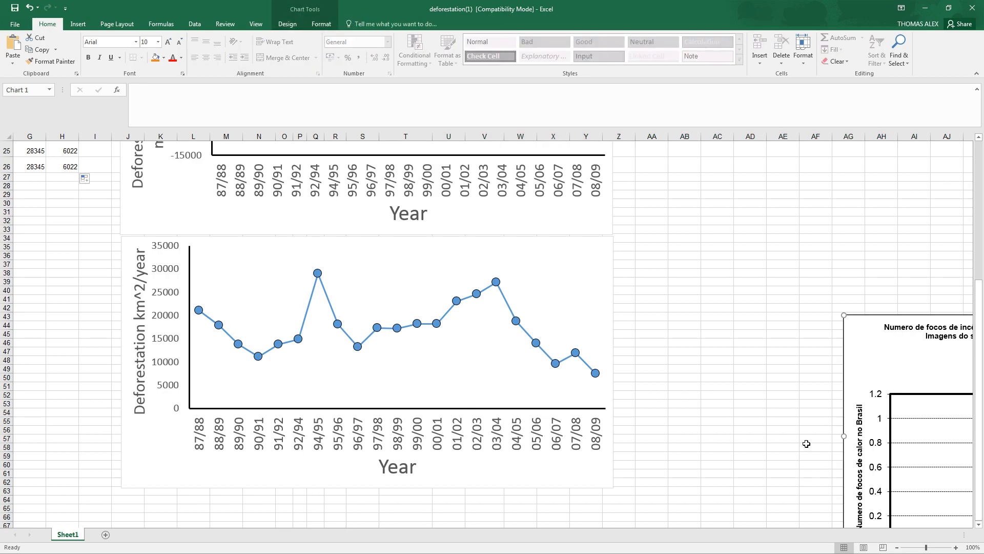
{"action": "scroll", "coordinate": [810, 441], "scroll_direction": "down", "scroll_amount": 4}
{"action": "left_click_drag", "start_coordinate": [793, 449], "coordinate": [977, 449]}
{"action": "left_click", "coordinate": [512, 238]}
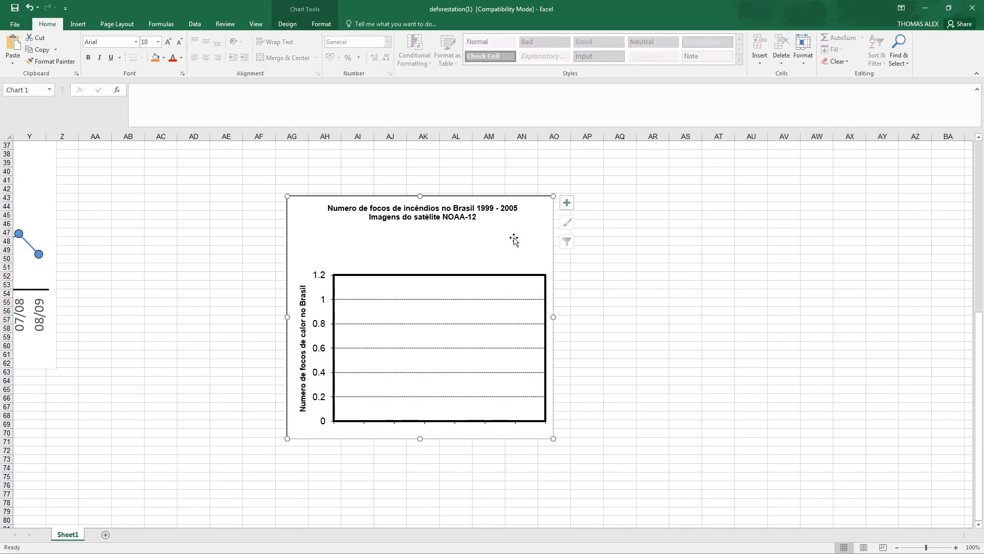
{"action": "key", "text": "Delete"}
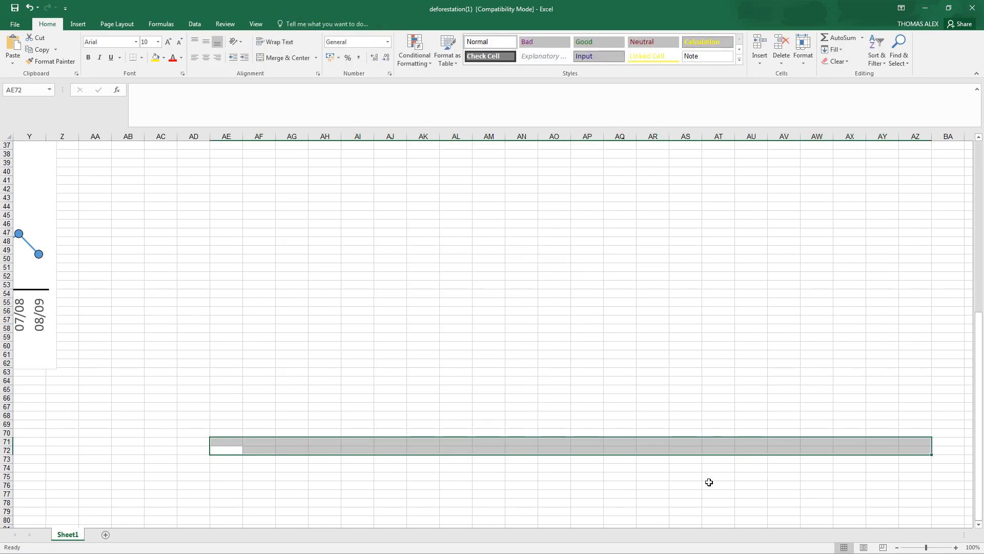
Step: Add a data series to the annual deforestation chart and take its name from the mean heading in cell D4
{"action": "left_click", "coordinate": [686, 494]}
{"action": "left_click_drag", "start_coordinate": [753, 503], "coordinate": [46, 349]}
{"action": "scroll", "coordinate": [46, 347], "scroll_direction": "up", "scroll_amount": 5}
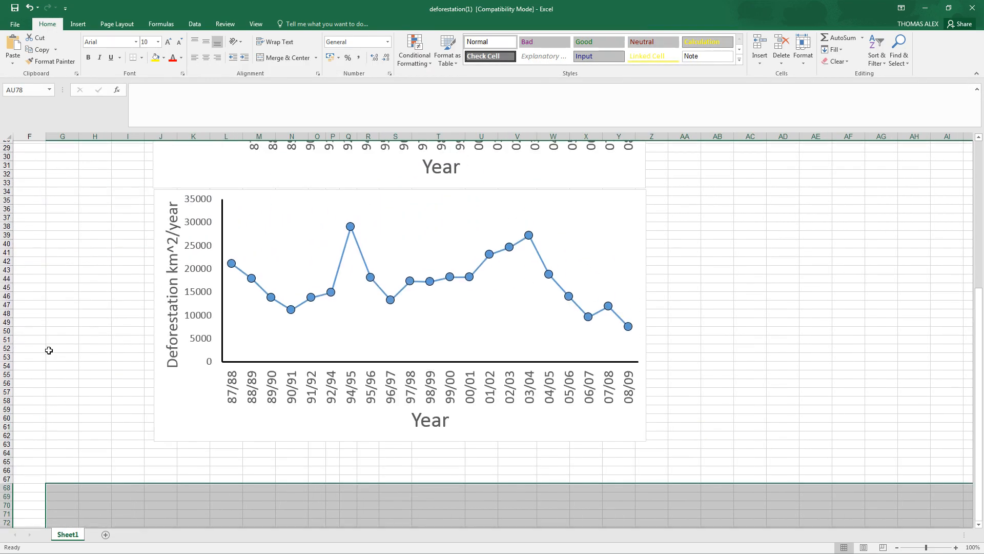
{"action": "left_click", "coordinate": [785, 331]}
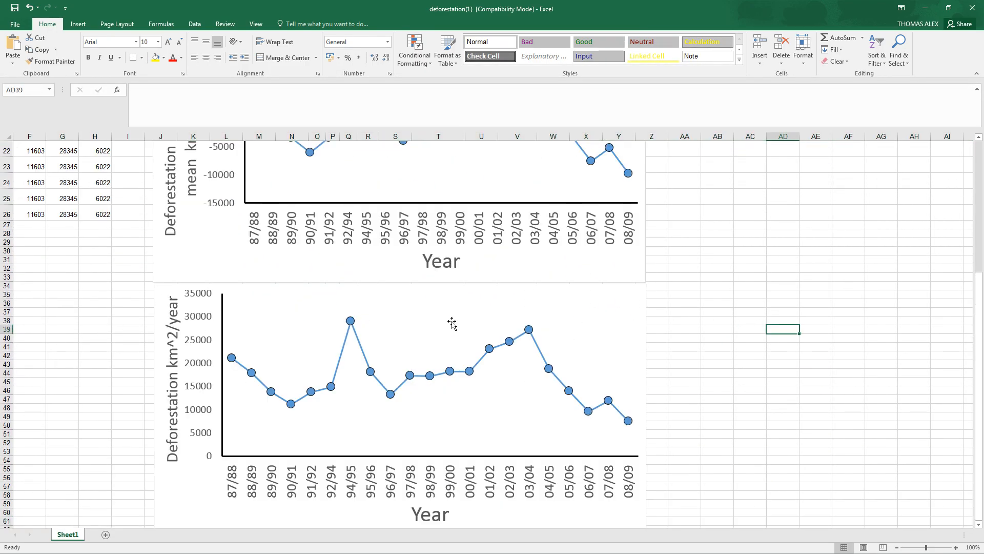
{"action": "right_click", "coordinate": [279, 325]}
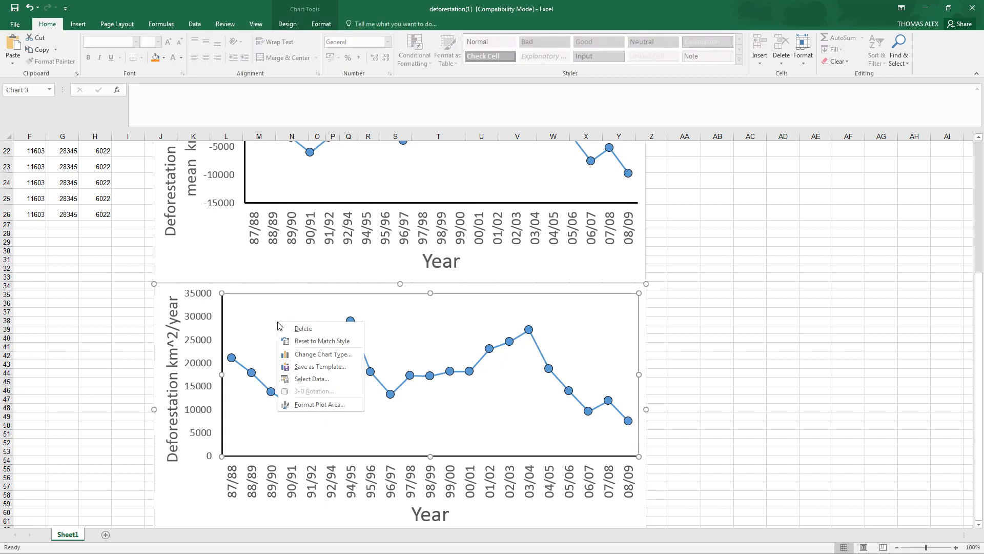
{"action": "left_click", "coordinate": [312, 379]}
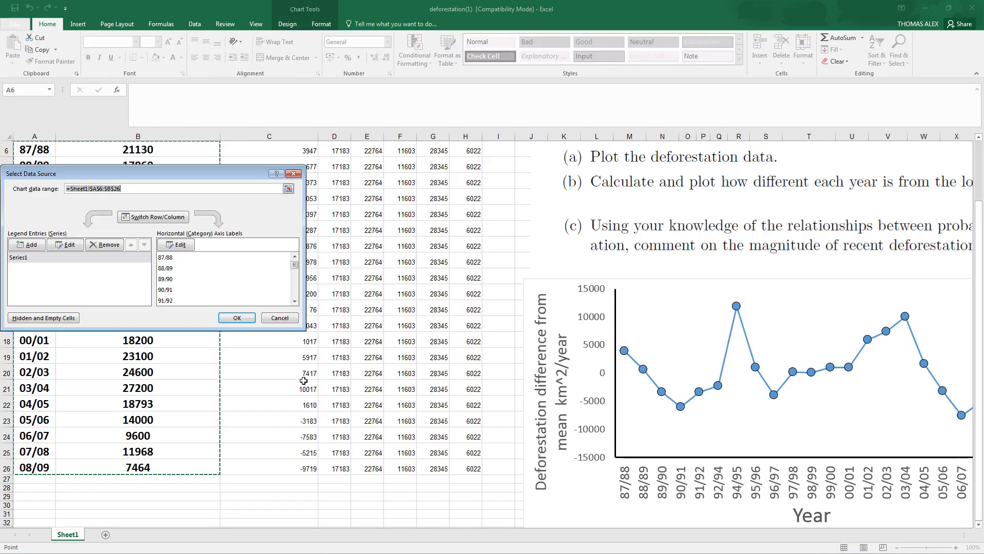
{"action": "left_click", "coordinate": [32, 249]}
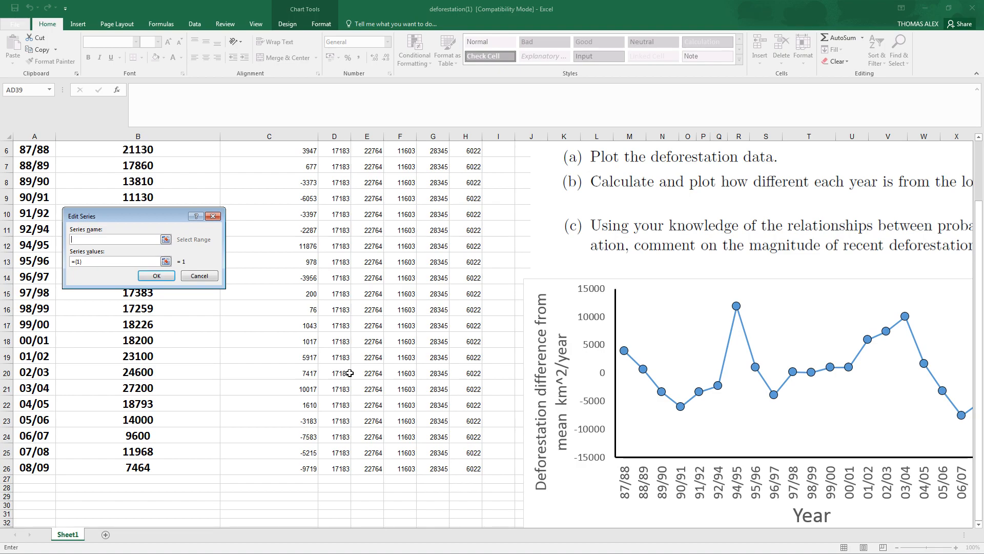
{"action": "left_click", "coordinate": [165, 240]}
{"action": "scroll", "coordinate": [340, 283], "scroll_direction": "up", "scroll_amount": 2}
{"action": "left_click", "coordinate": [335, 199]}
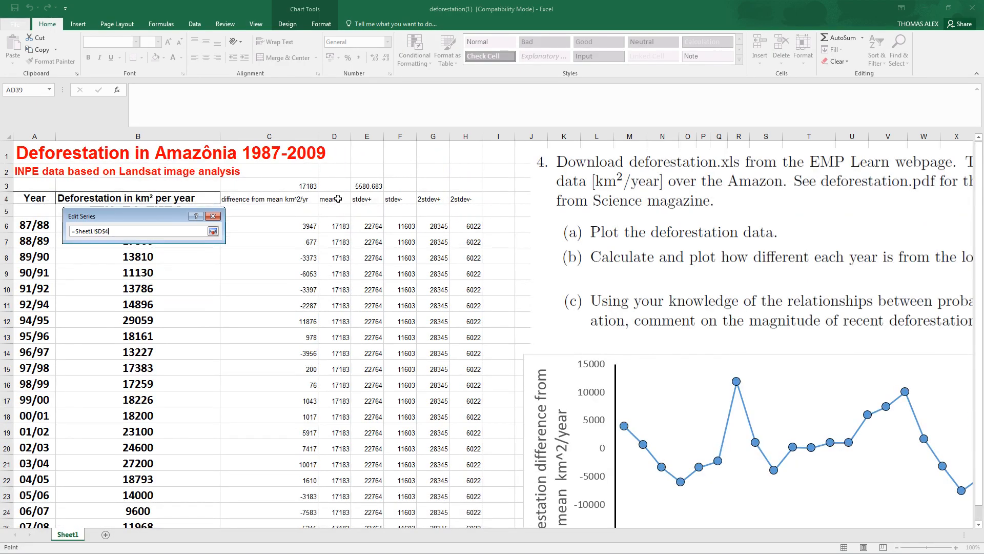
{"action": "left_click", "coordinate": [212, 231]}
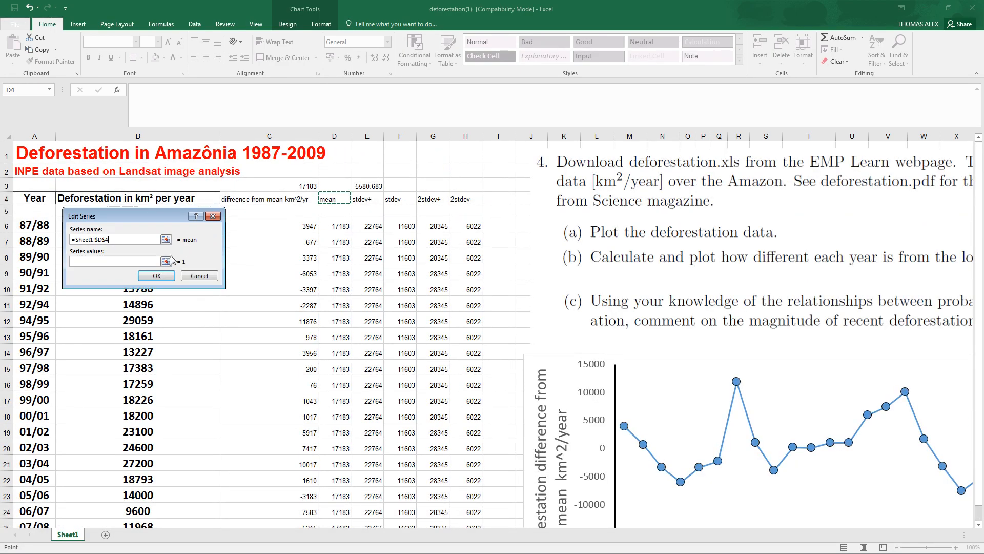
Step: Use D6:D26 as the mean series' values and apply the changed data source to the chart
{"action": "left_click", "coordinate": [163, 259]}
{"action": "left_click", "coordinate": [330, 225]}
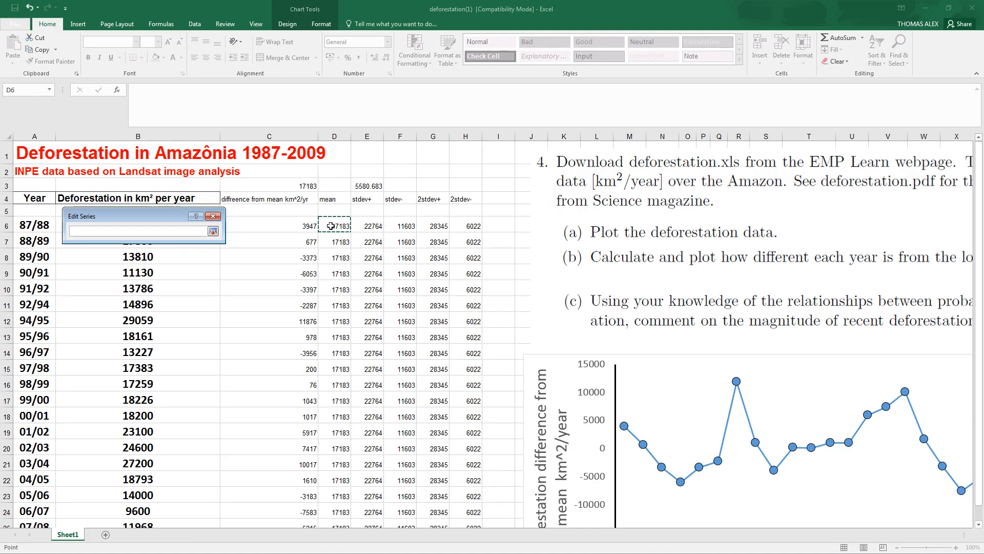
{"action": "key", "text": "ctrl+shift+Down"}
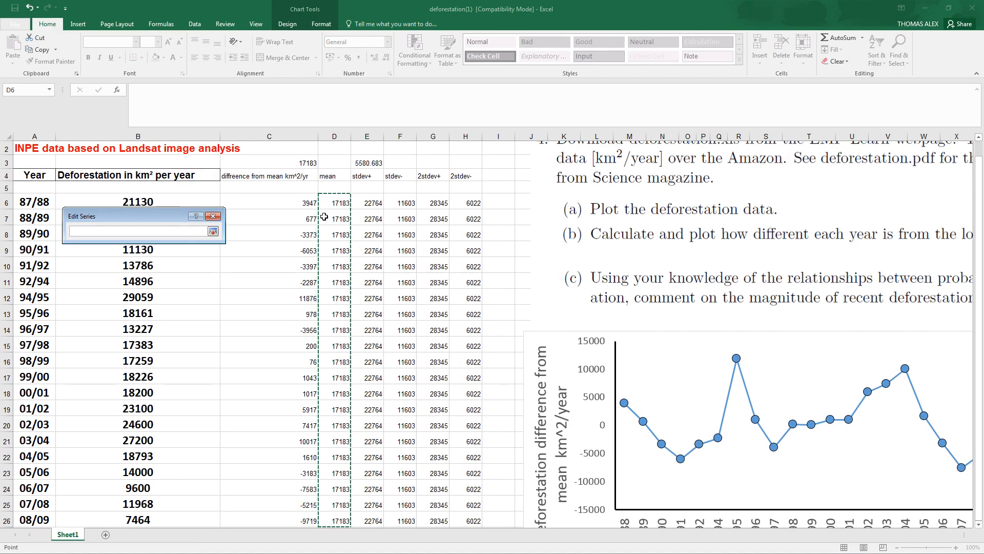
{"action": "left_click", "coordinate": [213, 232]}
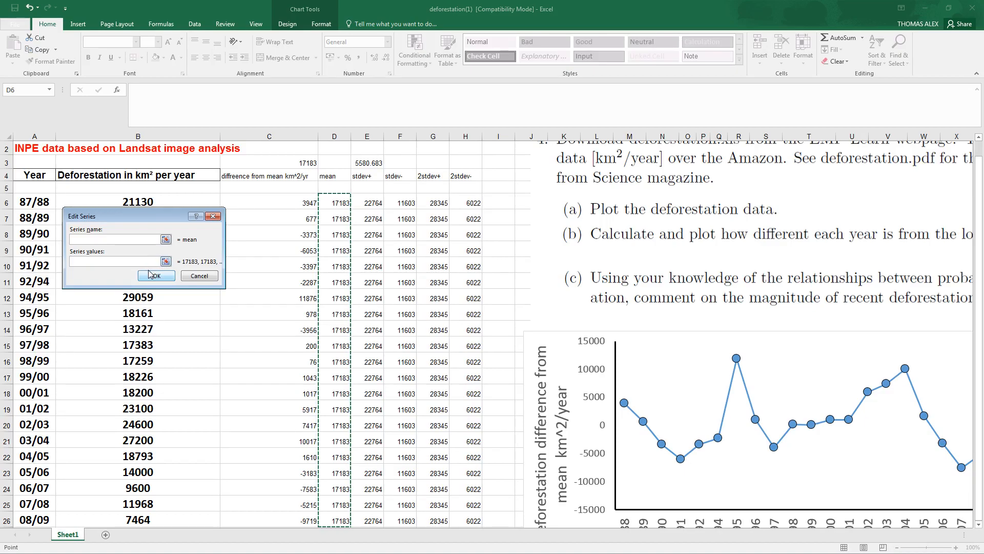
{"action": "left_click", "coordinate": [165, 239]}
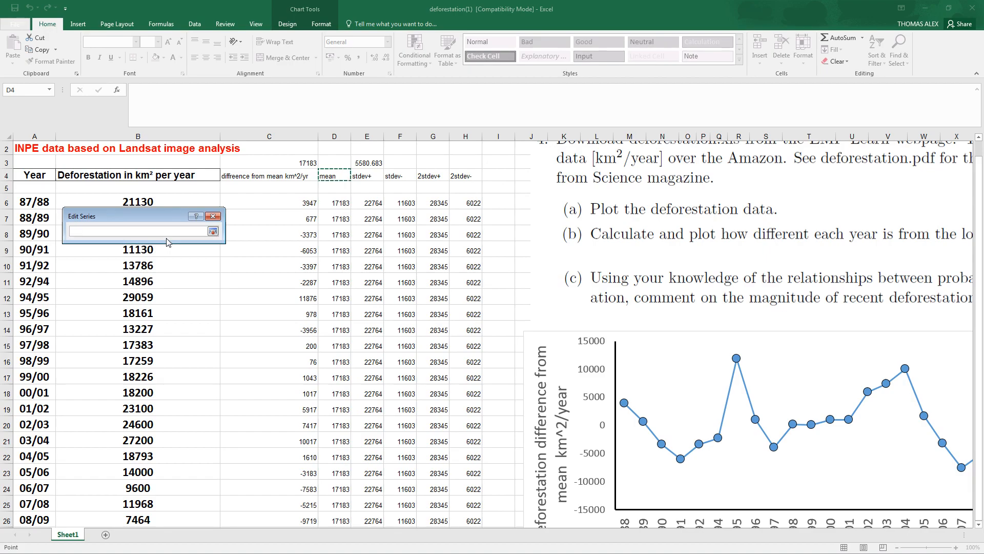
{"action": "left_click", "coordinate": [212, 232]}
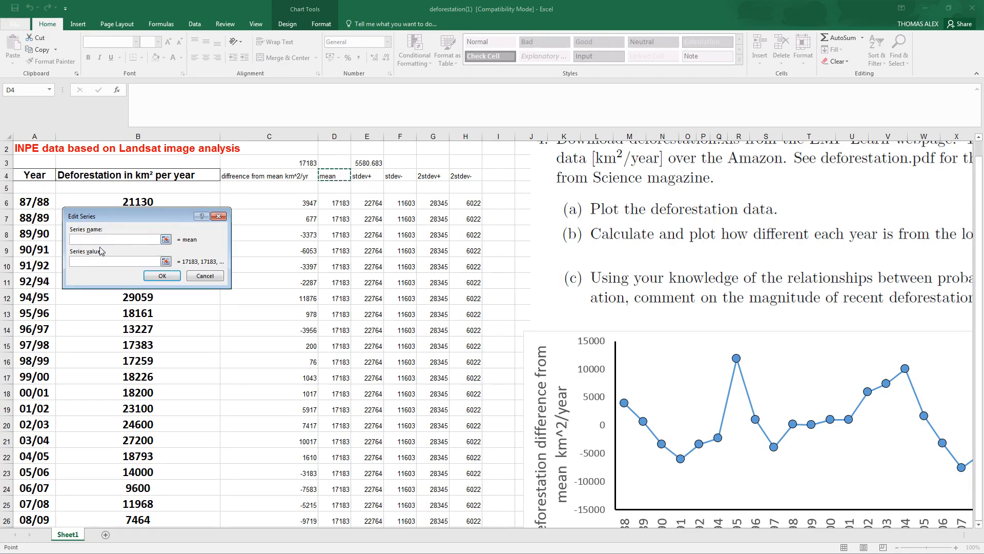
{"action": "left_click", "coordinate": [163, 277]}
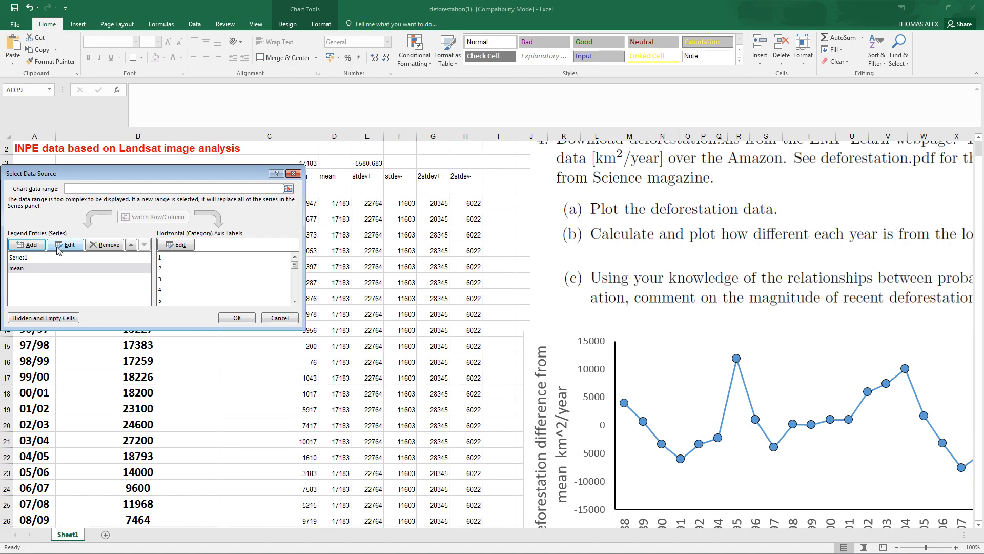
{"action": "left_click", "coordinate": [253, 318]}
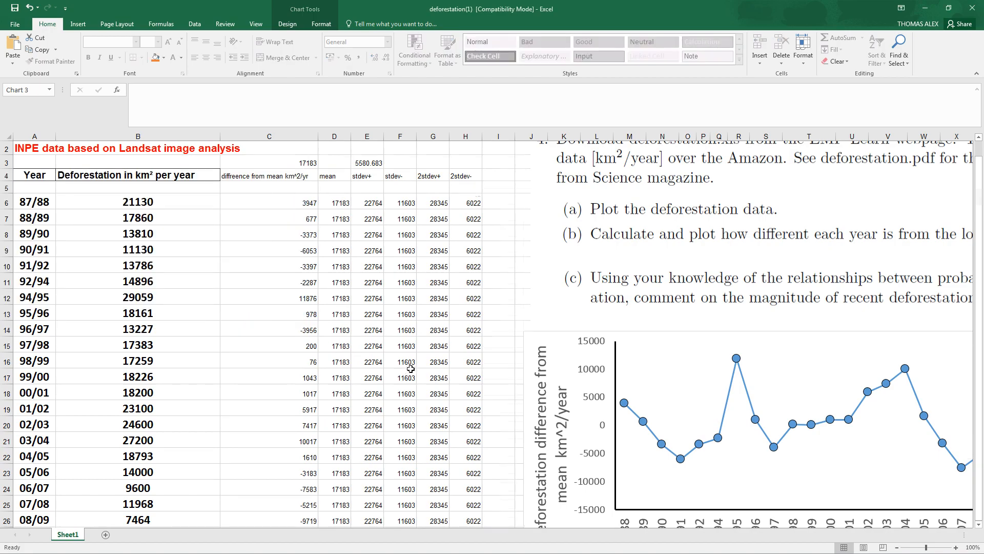
Step: Format the mean series in the annual deforestation chart as a solid black line without markers
{"action": "scroll", "coordinate": [412, 367], "scroll_direction": "down", "scroll_amount": 5}
{"action": "scroll", "coordinate": [713, 480], "scroll_direction": "down", "scroll_amount": 3}
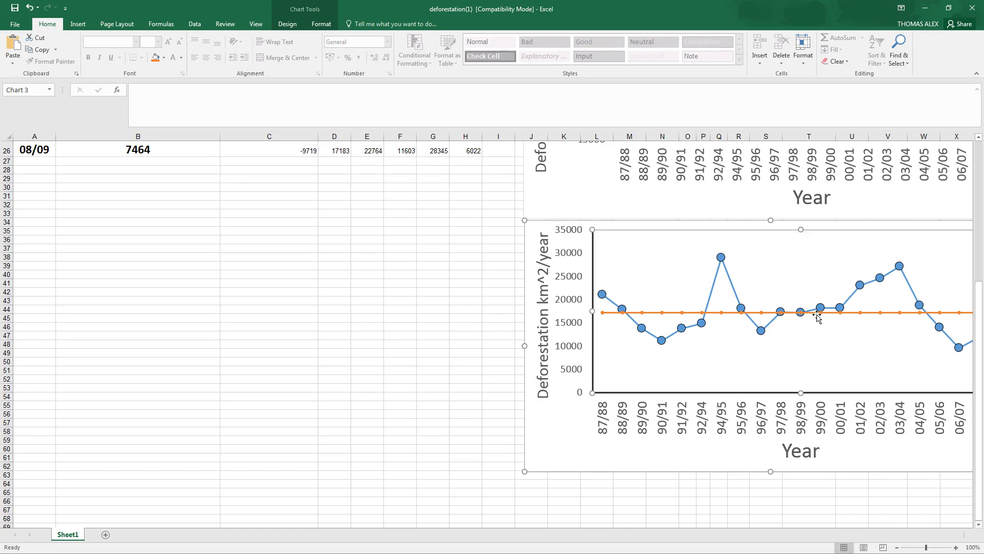
{"action": "double_click", "coordinate": [662, 312]}
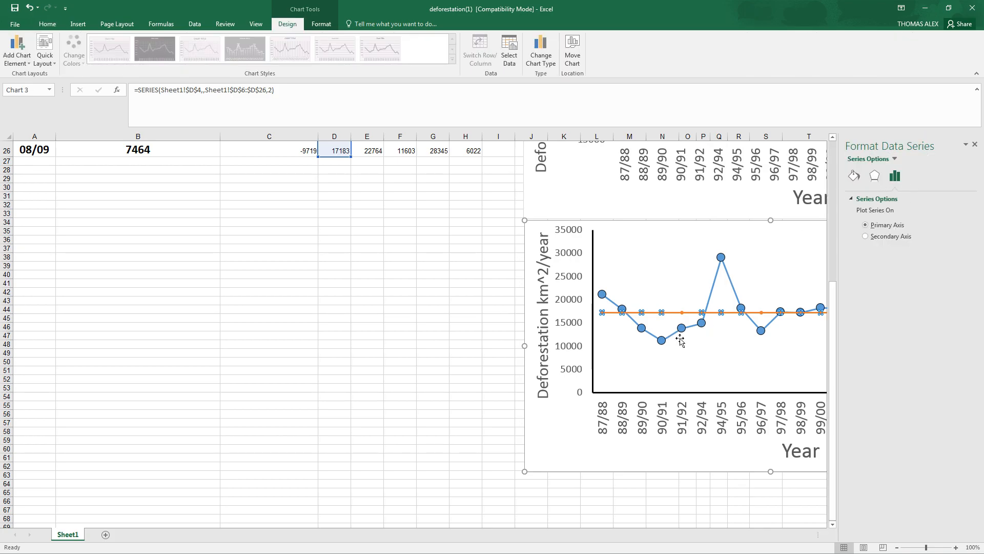
{"action": "left_click", "coordinate": [855, 176]}
{"action": "left_click", "coordinate": [895, 200]}
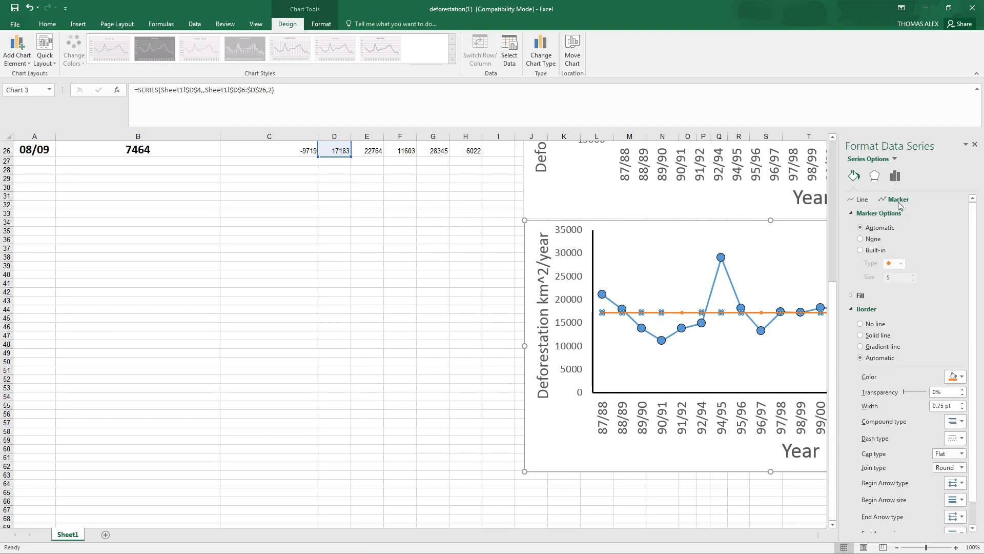
{"action": "left_click", "coordinate": [862, 239]}
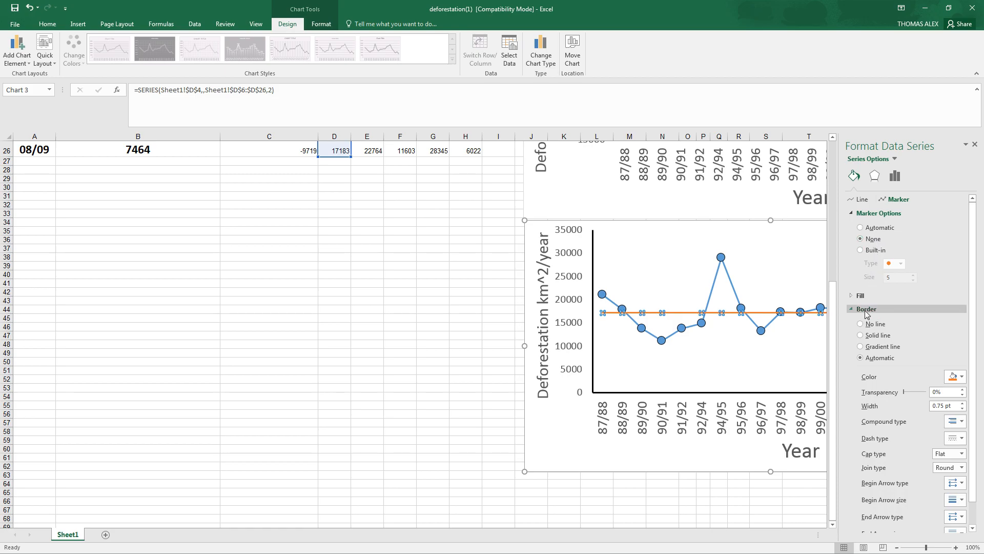
{"action": "left_click", "coordinate": [860, 200]}
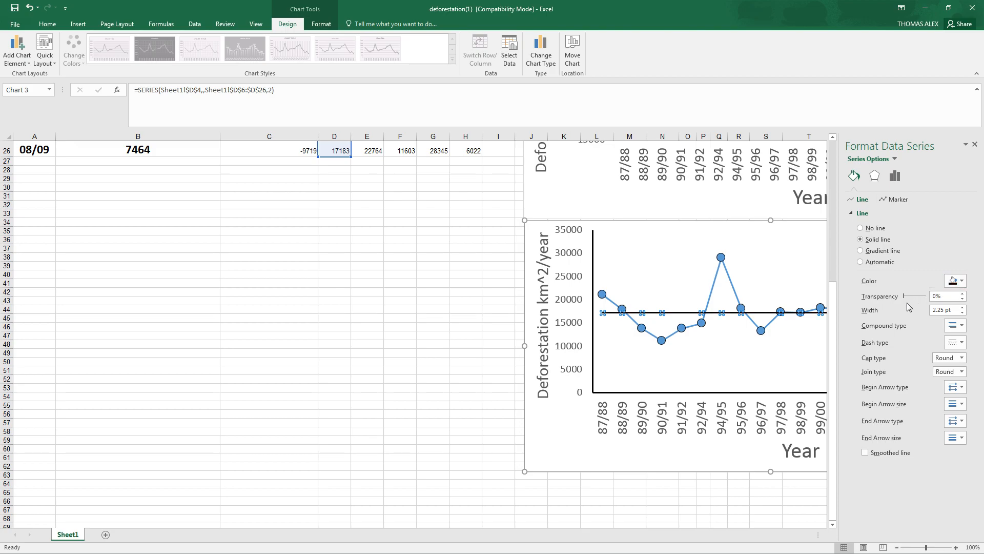
Step: Copy the whole annual deforestation chart with its mean line and try to paste a duplicate
{"action": "left_click_drag", "start_coordinate": [833, 294], "coordinate": [833, 238]}
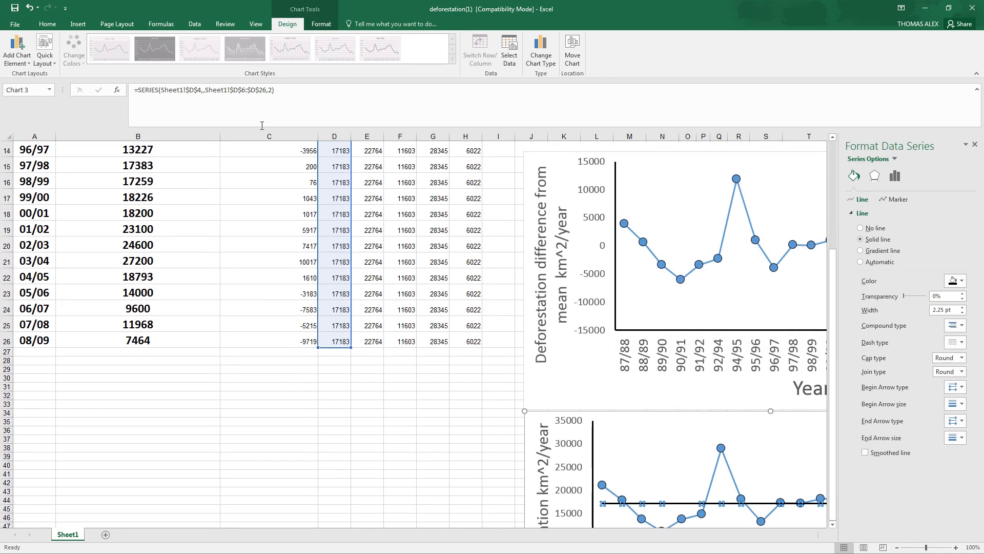
{"action": "left_click_drag", "start_coordinate": [836, 314], "coordinate": [832, 368]}
{"action": "left_click", "coordinate": [833, 360]}
{"action": "left_click", "coordinate": [477, 455]}
{"action": "scroll", "coordinate": [753, 425], "scroll_direction": "down", "scroll_amount": 3}
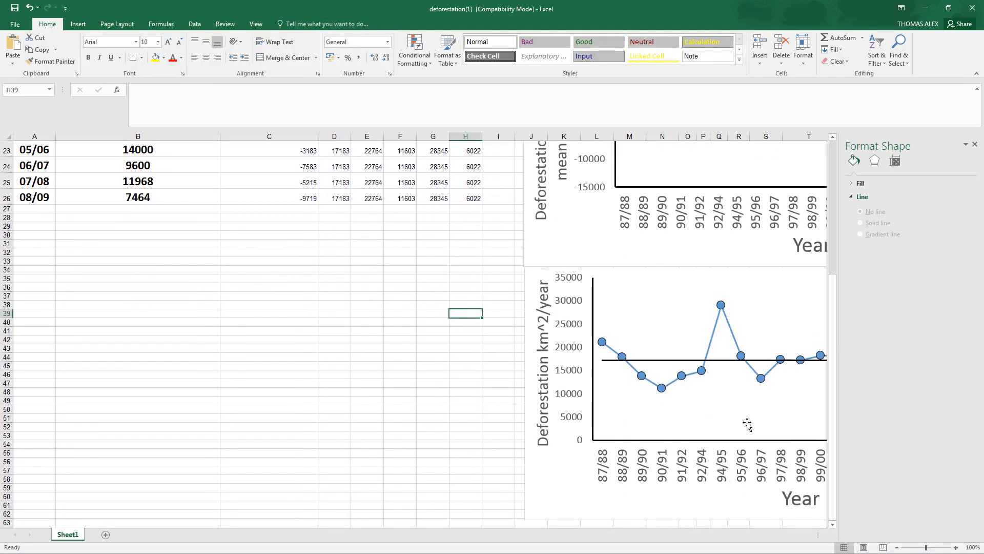
{"action": "left_click_drag", "start_coordinate": [492, 491], "coordinate": [640, 467]}
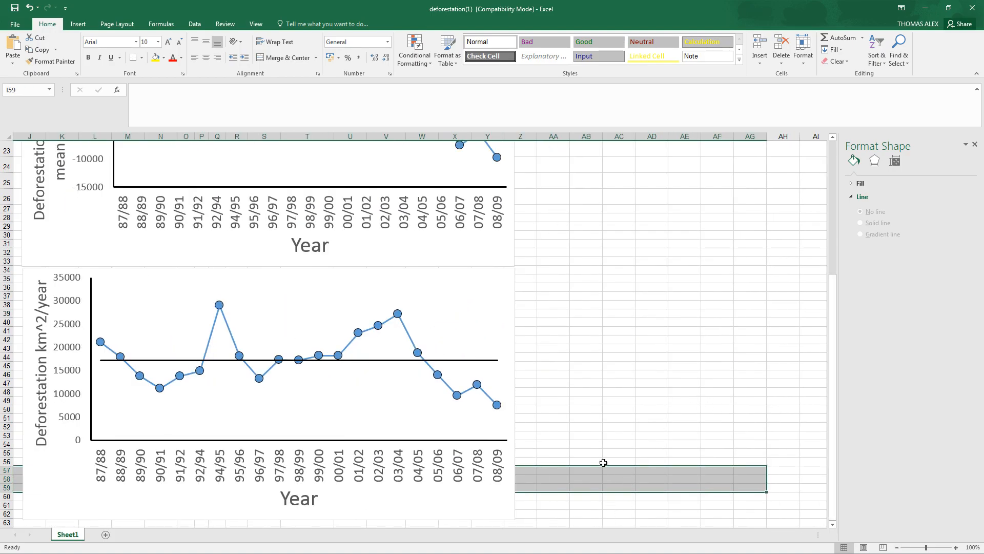
{"action": "left_click", "coordinate": [32, 276]}
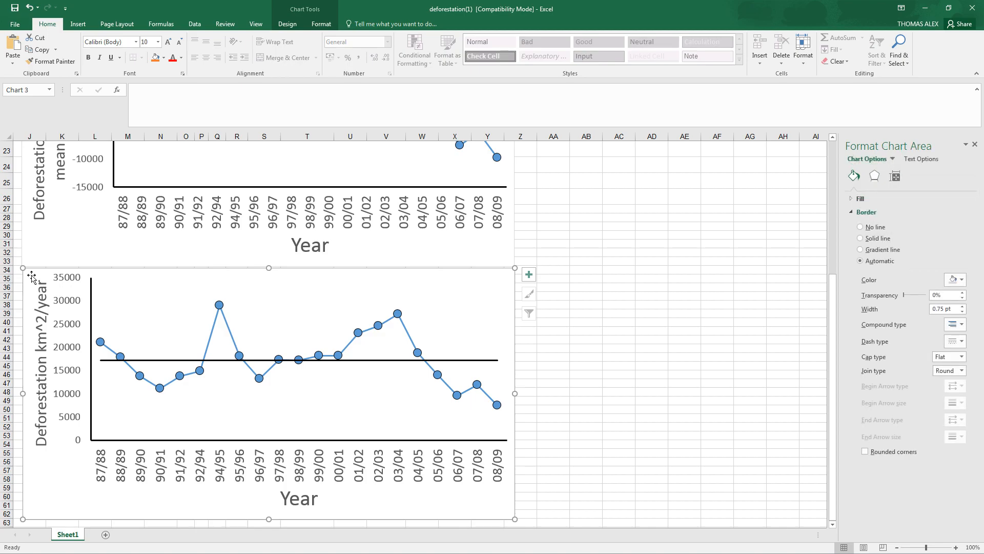
{"action": "left_click", "coordinate": [679, 487]}
{"action": "left_click", "coordinate": [28, 275]}
{"action": "key", "text": "ctrl+c"}
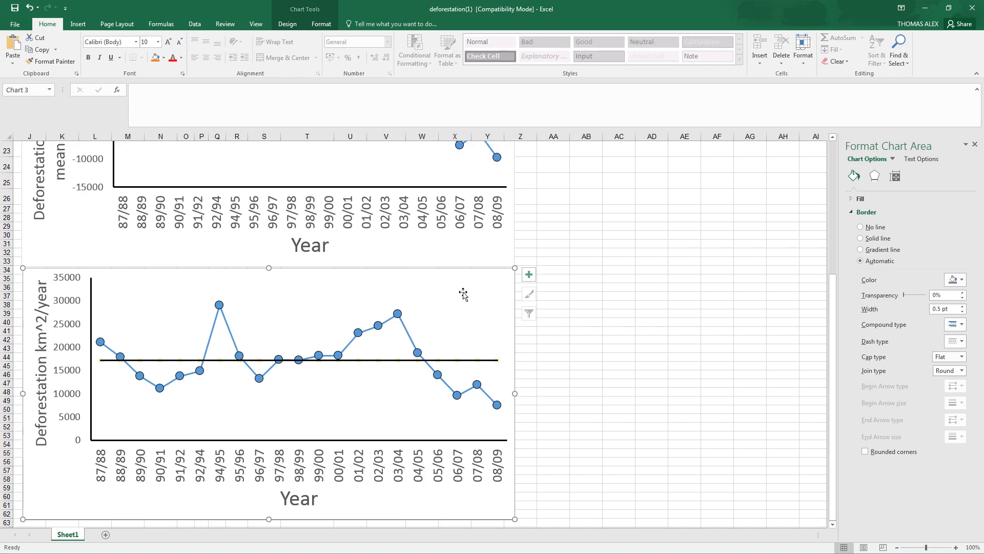
Step: Check which data series are listed in the annual deforestation chart's data source
{"action": "right_click", "coordinate": [463, 293]}
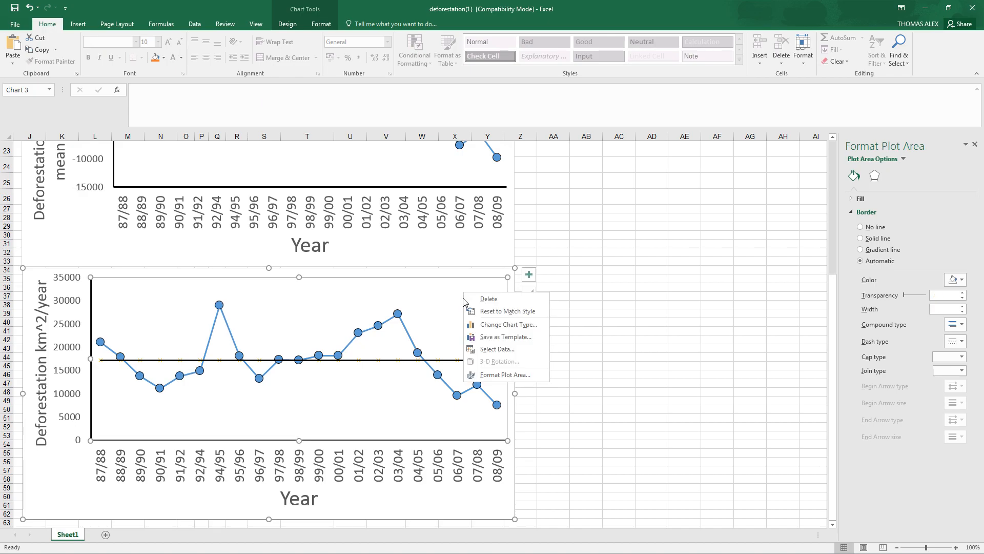
{"action": "left_click", "coordinate": [497, 349]}
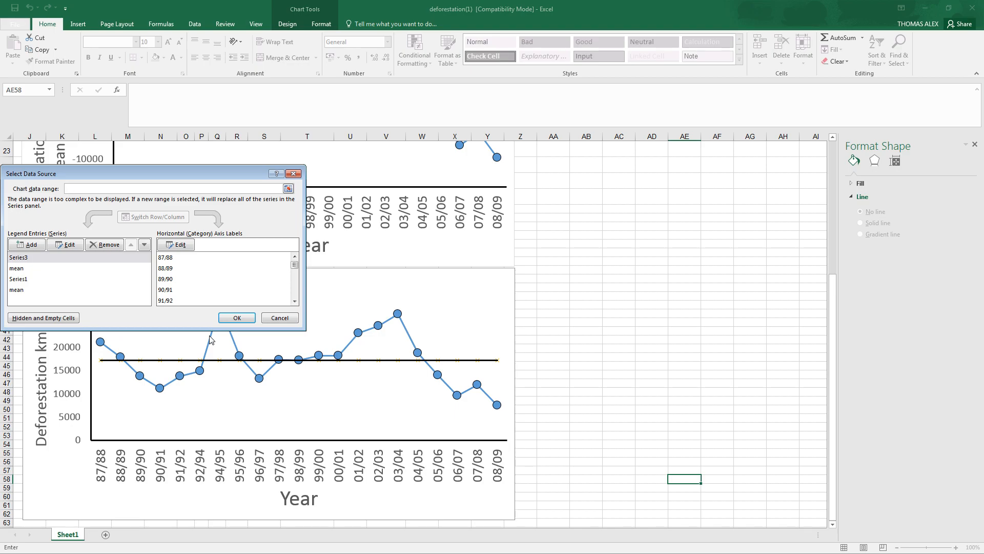
{"action": "left_click", "coordinate": [283, 318]}
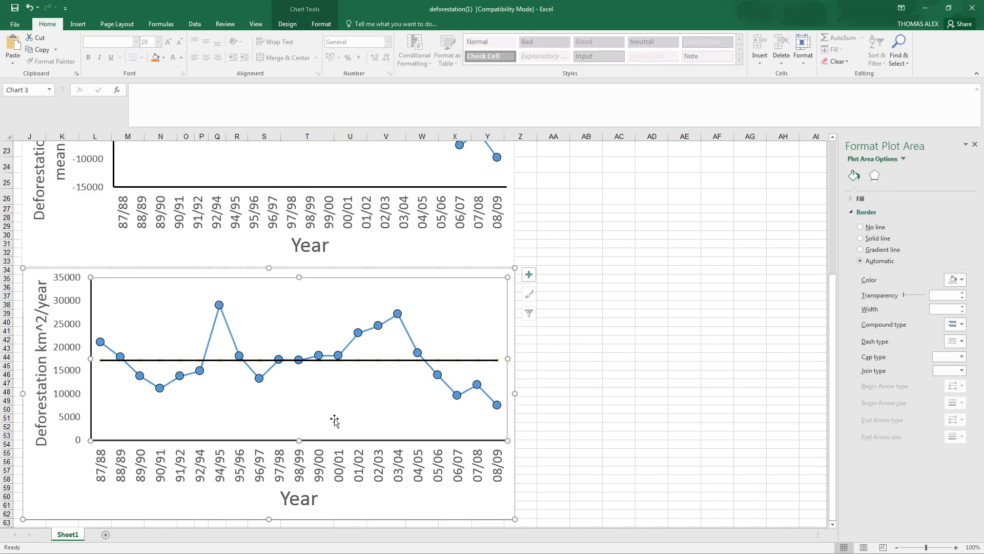
Step: Set the worksheet magnification to 75%
{"action": "left_click", "coordinate": [506, 506]}
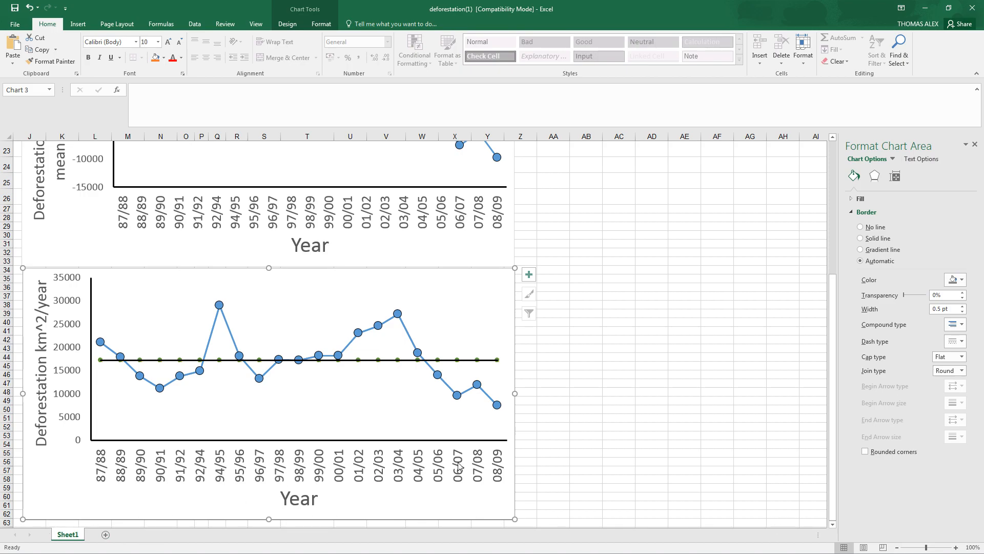
{"action": "left_click", "coordinate": [255, 26]}
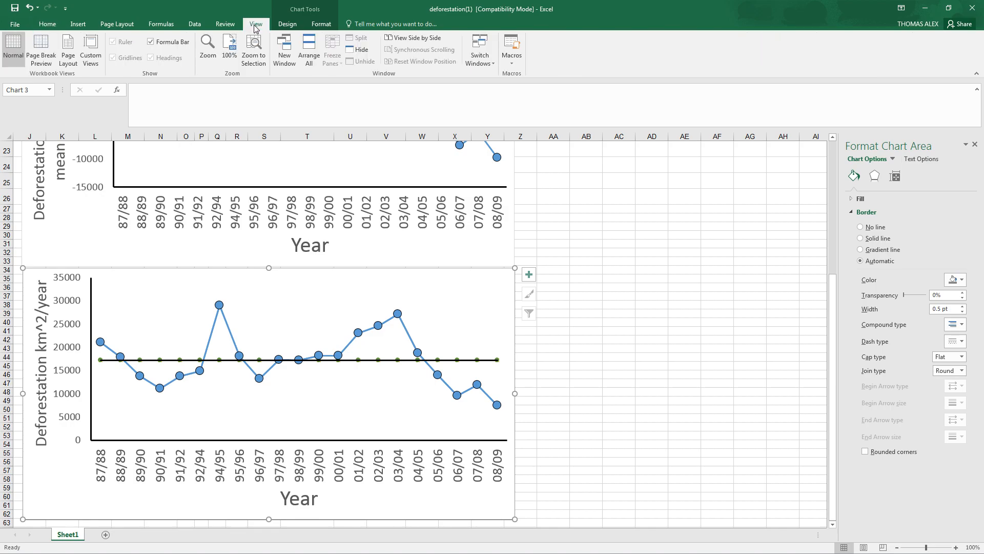
{"action": "left_click", "coordinate": [208, 48]}
{"action": "left_click", "coordinate": [134, 223]}
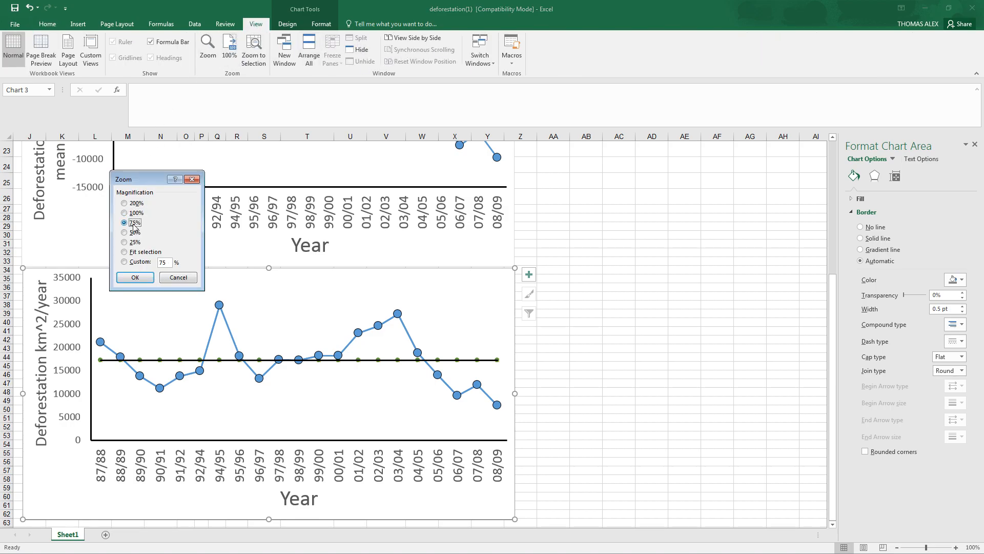
{"action": "left_click", "coordinate": [135, 278]}
Step: Move the annual deforestation chart up beneath the question text and place the difference-from-mean chart below it
{"action": "left_click_drag", "start_coordinate": [418, 502], "coordinate": [2, 447]}
{"action": "scroll", "coordinate": [100, 344], "scroll_direction": "up", "scroll_amount": 4}
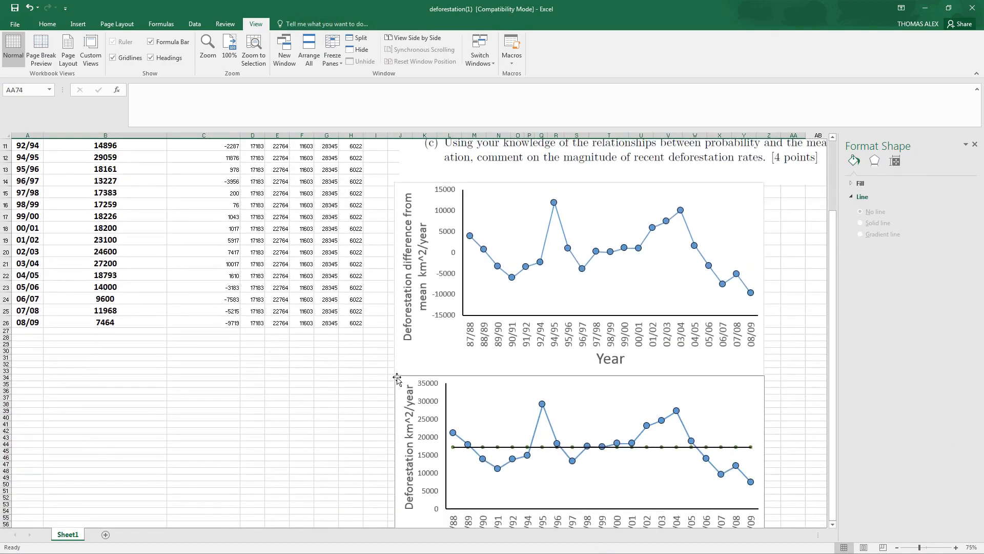
{"action": "left_click", "coordinate": [405, 389]}
{"action": "left_click", "coordinate": [464, 384]}
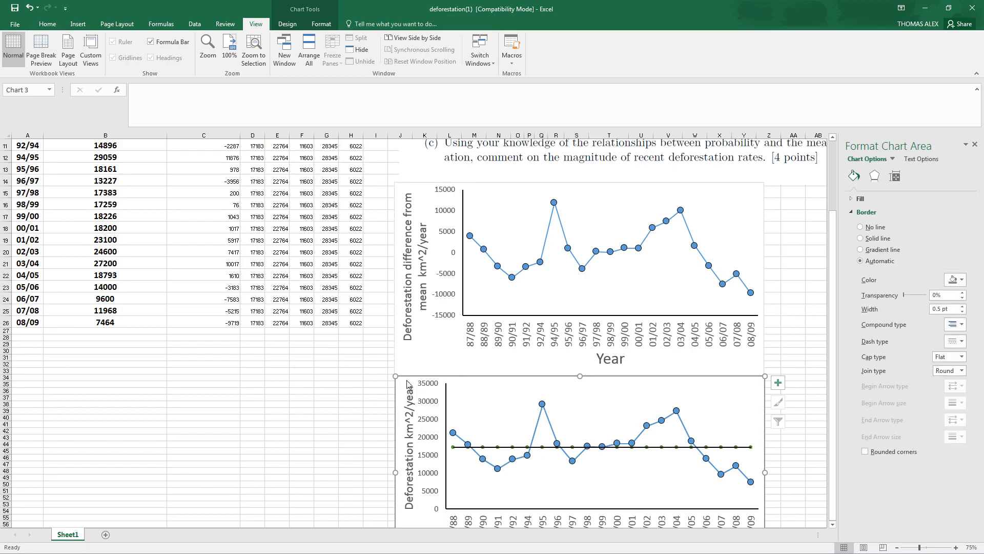
{"action": "left_click_drag", "start_coordinate": [397, 388], "coordinate": [400, 166]}
{"action": "left_click", "coordinate": [405, 205]}
{"action": "left_click_drag", "start_coordinate": [451, 360], "coordinate": [451, 424]}
{"action": "left_click_drag", "start_coordinate": [832, 344], "coordinate": [837, 252]}
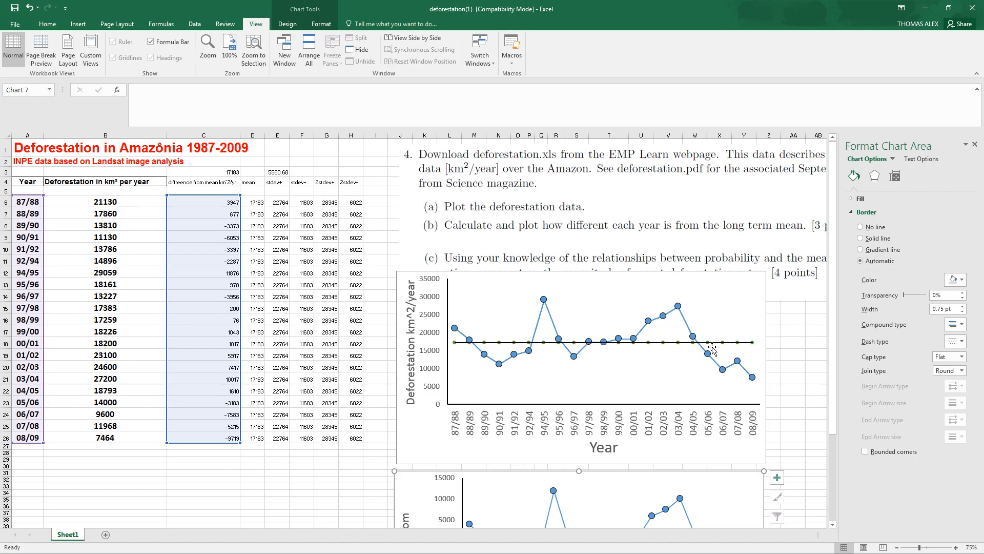
Step: Repoint the annual deforestation series with round markers from B6:B26 to the stdev+ values in E6:E26
{"action": "left_click", "coordinate": [545, 301]}
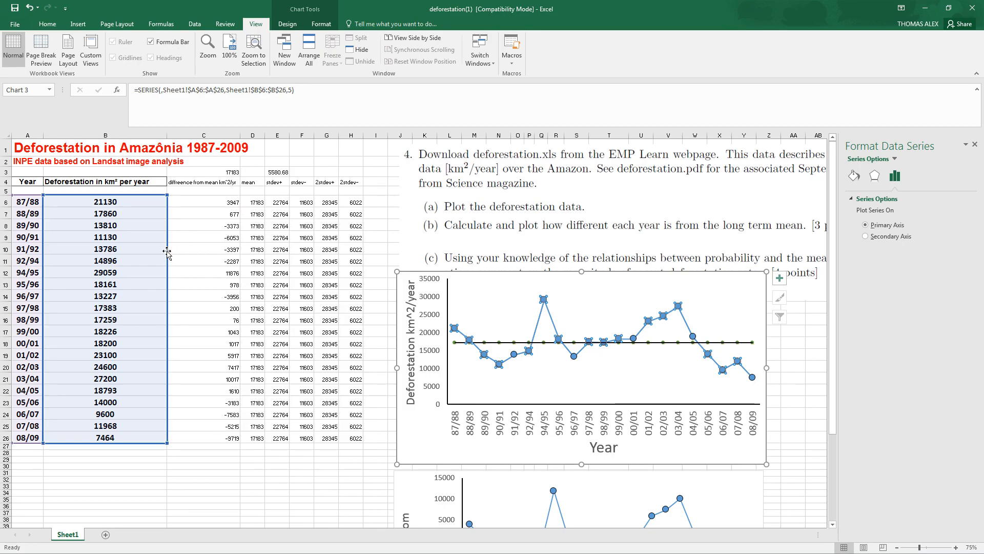
{"action": "left_click_drag", "start_coordinate": [169, 253], "coordinate": [268, 252]}
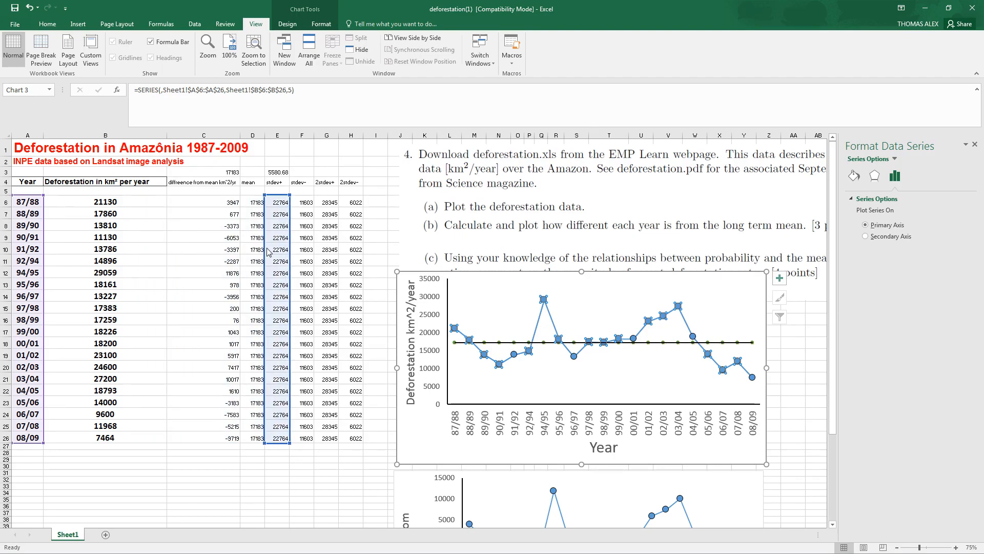
{"action": "left_click_drag", "start_coordinate": [268, 252], "coordinate": [268, 251]}
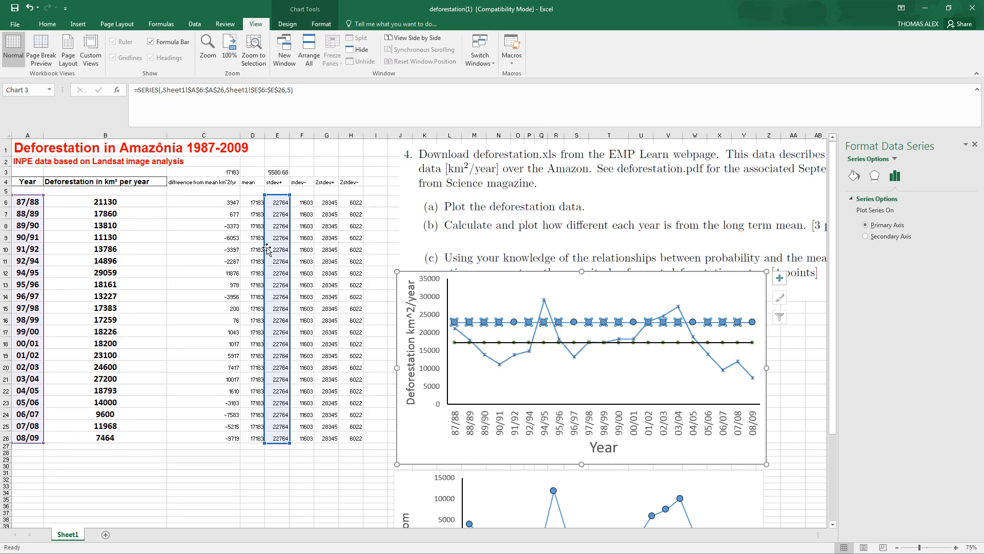
Step: Repoint the duplicate deforestation series to the stdev- values in F6:F26 and return the round-marker series to B6:B26
{"action": "left_click", "coordinate": [515, 357]}
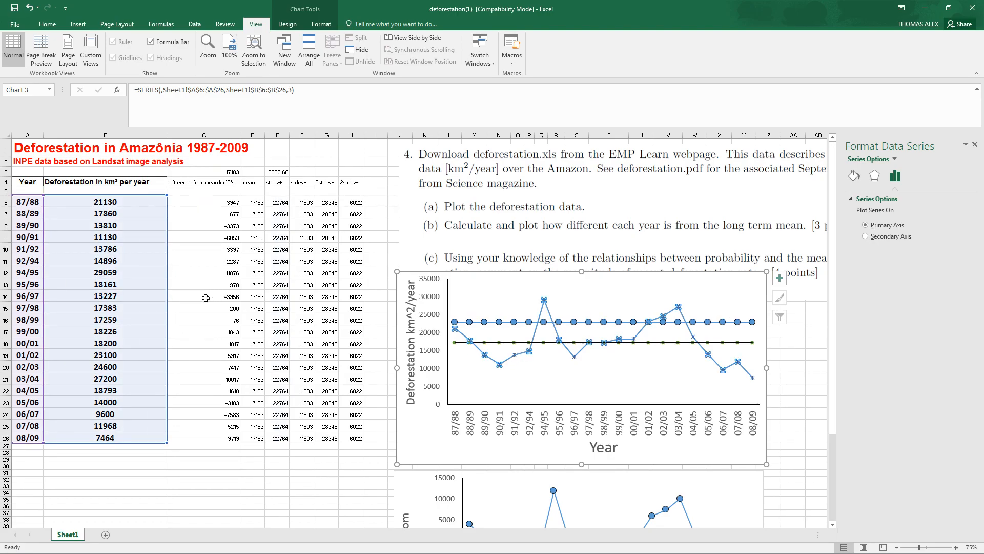
{"action": "left_click_drag", "start_coordinate": [168, 298], "coordinate": [307, 300]}
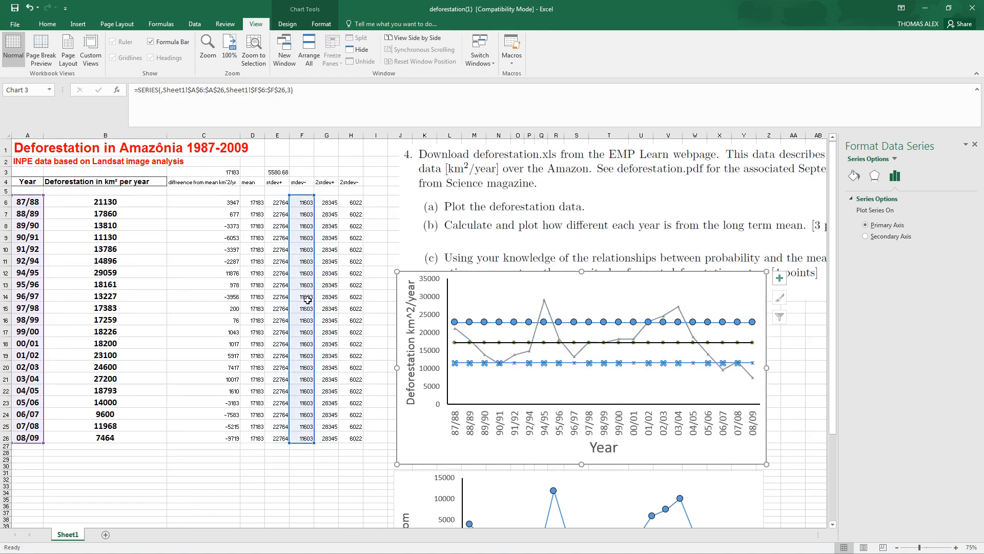
{"action": "left_click", "coordinate": [515, 323]}
{"action": "left_click_drag", "start_coordinate": [291, 308], "coordinate": [112, 306]}
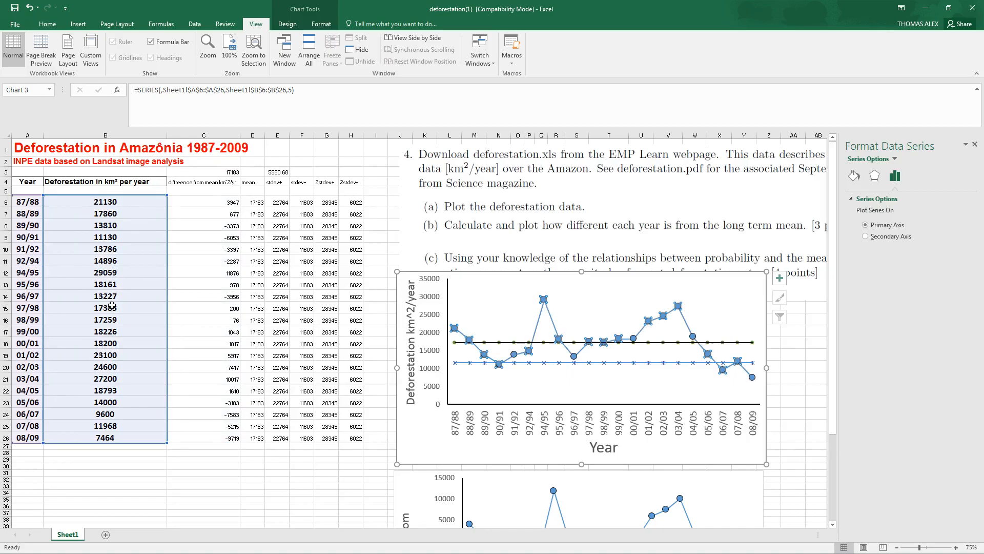
Step: Repoint one duplicate mean series to the stdev+ values in E6:E26, with E4 as its name
{"action": "left_click", "coordinate": [516, 343]}
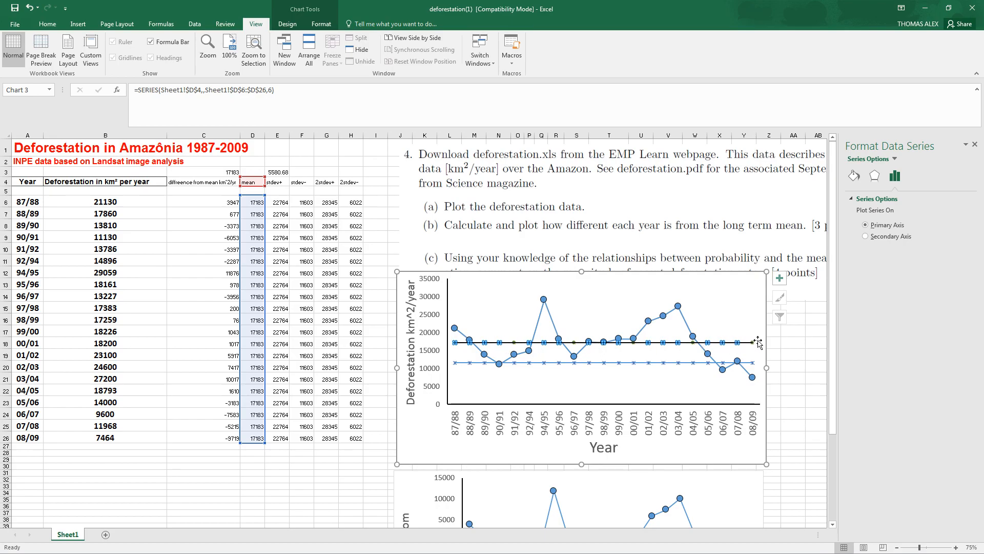
{"action": "mouse_move", "coordinate": [269, 301]}
{"action": "left_mouse_down"}
{"action": "mouse_move", "coordinate": [307, 304]}
{"action": "mouse_move", "coordinate": [287, 300]}
{"action": "left_mouse_up"}
{"action": "left_click_drag", "start_coordinate": [252, 189], "coordinate": [277, 188]}
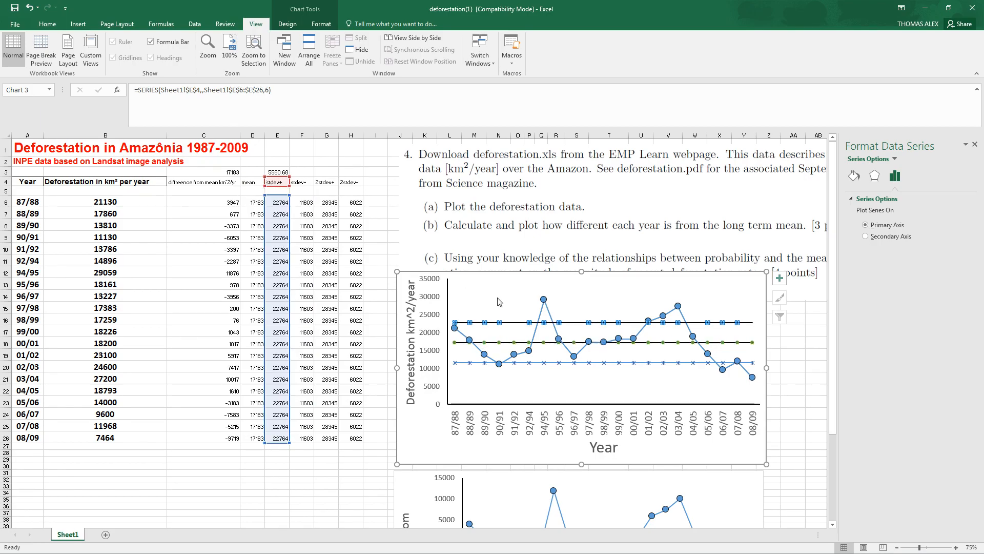
Step: Repoint another duplicate mean series to the 2stdev+ values in G6:G26, with G4 as its name
{"action": "left_click", "coordinate": [497, 343]}
{"action": "left_click_drag", "start_coordinate": [266, 333], "coordinate": [328, 333]}
{"action": "left_click_drag", "start_coordinate": [252, 185], "coordinate": [327, 185]}
Step: Repoint the remaining mean series to the 2stdev- values in H6:H26, with H4 as its name
{"action": "left_click", "coordinate": [502, 343]}
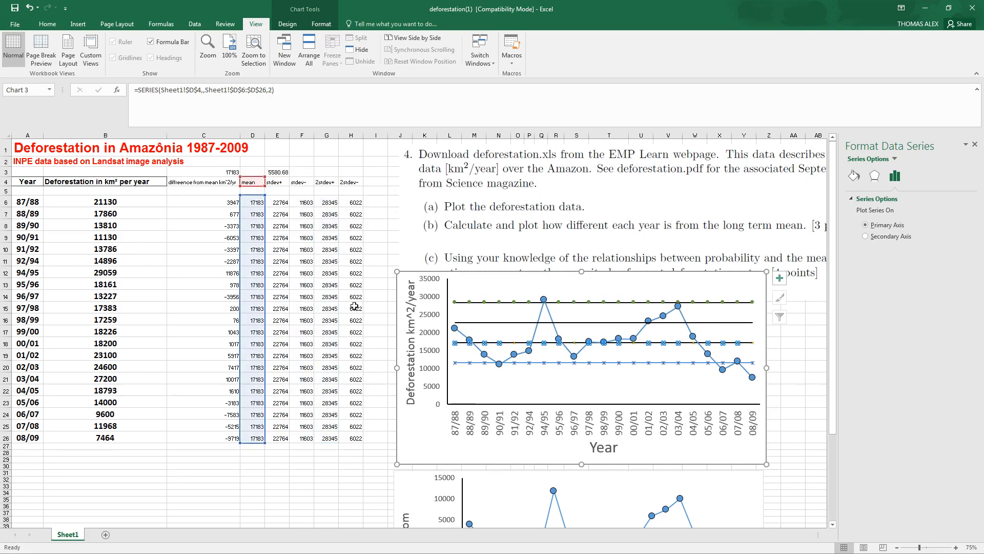
{"action": "left_click_drag", "start_coordinate": [266, 302], "coordinate": [363, 301]}
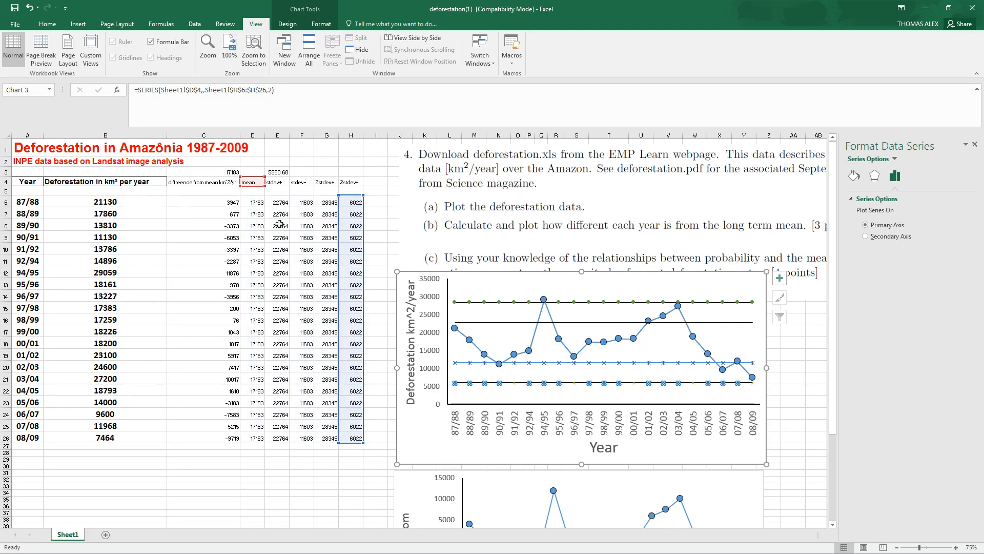
{"action": "left_click_drag", "start_coordinate": [252, 186], "coordinate": [352, 186]}
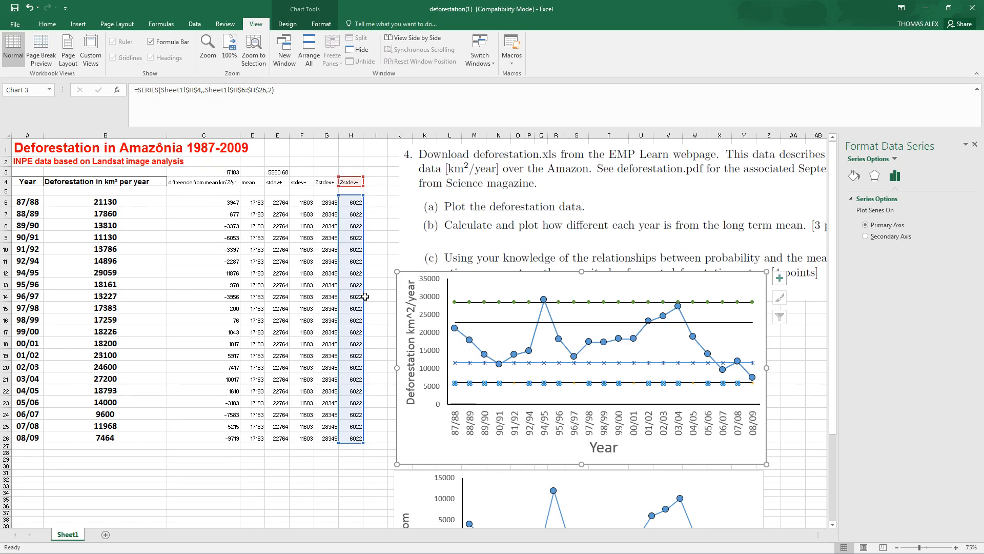
Step: Return the repointed mean series to the values in D6:D26 and the name in D4
{"action": "left_click_drag", "start_coordinate": [360, 296], "coordinate": [218, 297]}
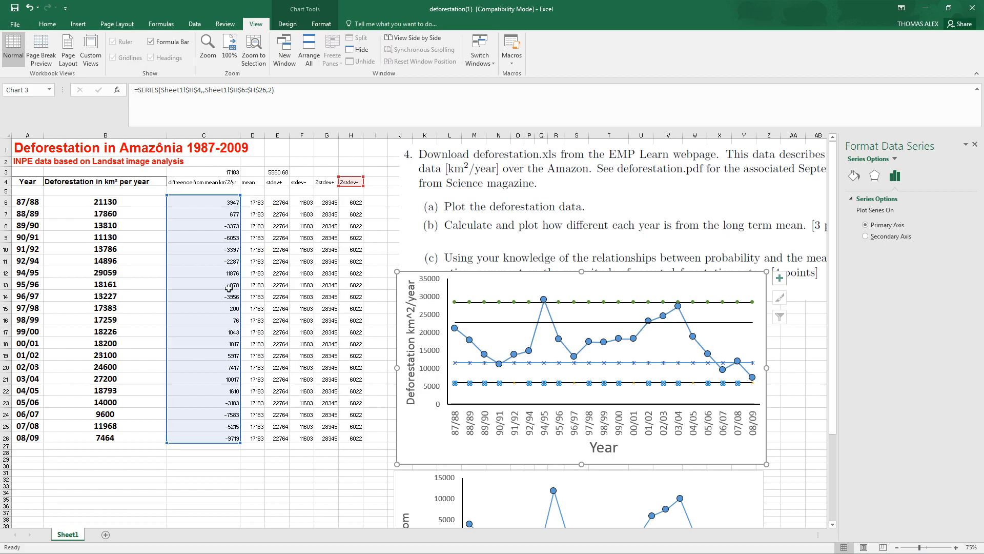
{"action": "left_click_drag", "start_coordinate": [251, 214], "coordinate": [261, 217]}
{"action": "left_click_drag", "start_coordinate": [357, 187], "coordinate": [263, 188]}
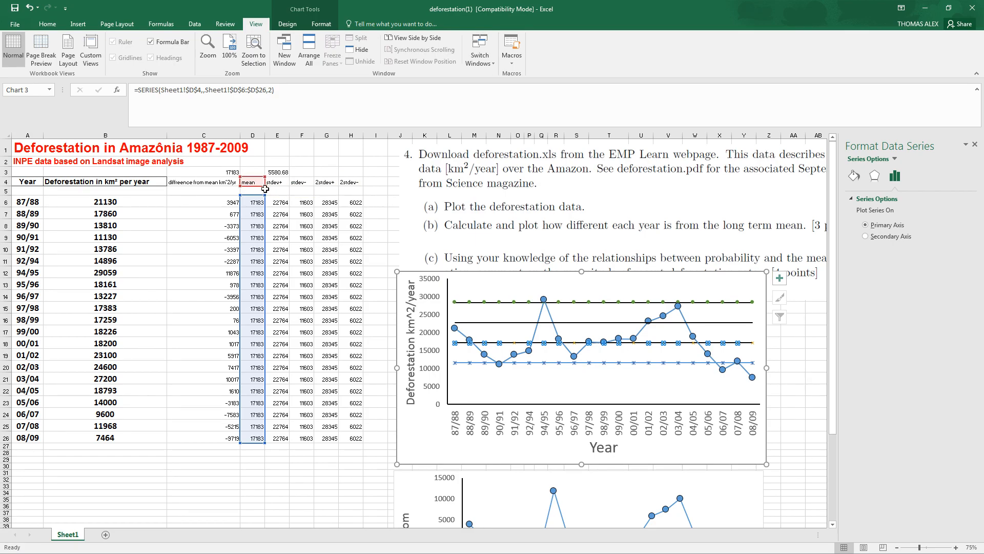
Step: Add a data series to the annual deforestation chart with H6:H26 as its series name and apply the data source
{"action": "right_click", "coordinate": [559, 375]}
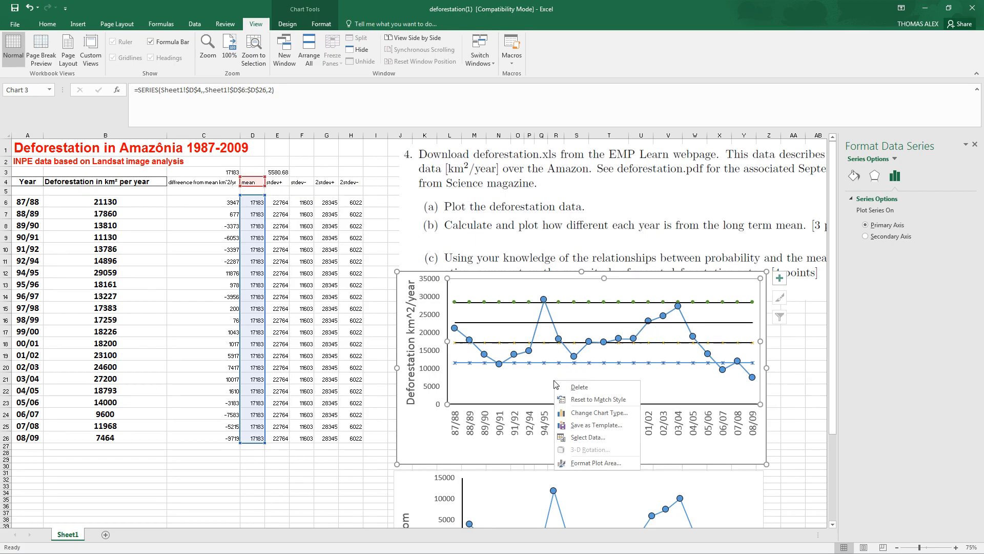
{"action": "left_click", "coordinate": [570, 437]}
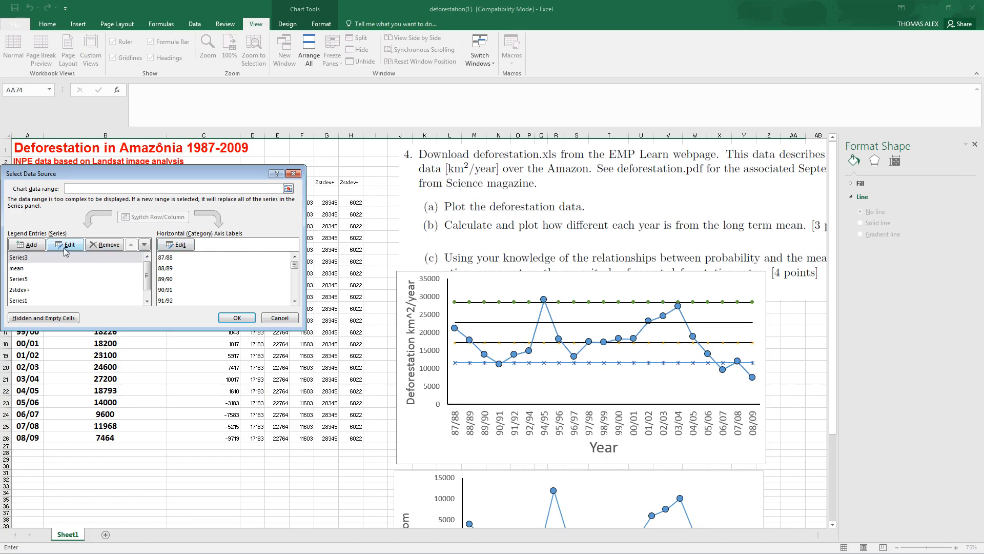
{"action": "left_click", "coordinate": [30, 244]}
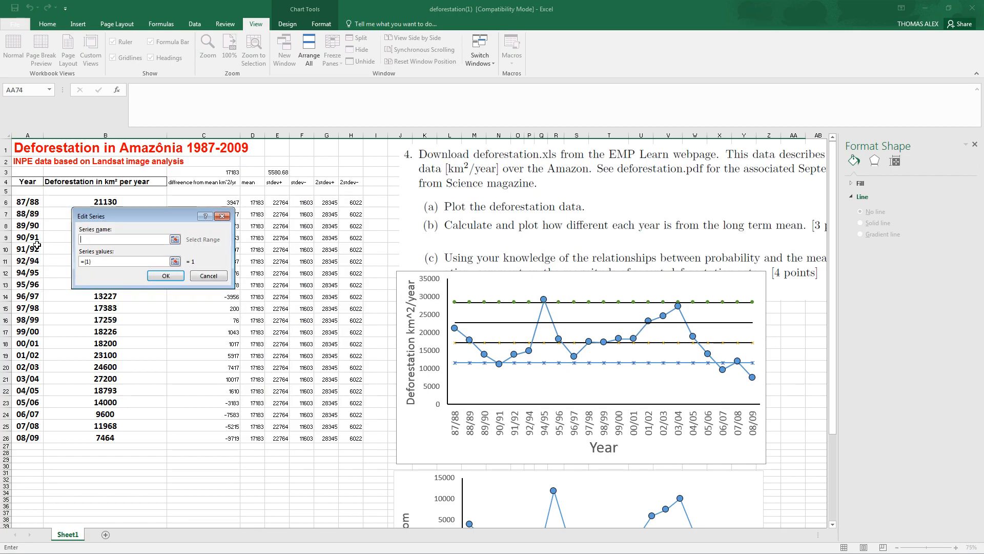
{"action": "left_click", "coordinate": [174, 240]}
{"action": "left_click_drag", "start_coordinate": [361, 201], "coordinate": [359, 440]}
{"action": "left_click", "coordinate": [222, 232]}
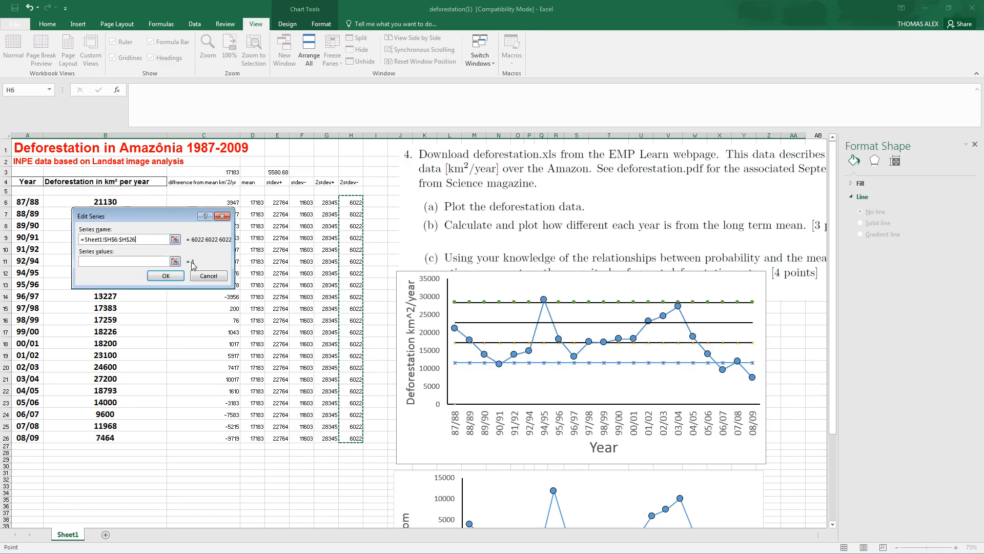
{"action": "left_click", "coordinate": [164, 282]}
{"action": "left_click", "coordinate": [233, 318]}
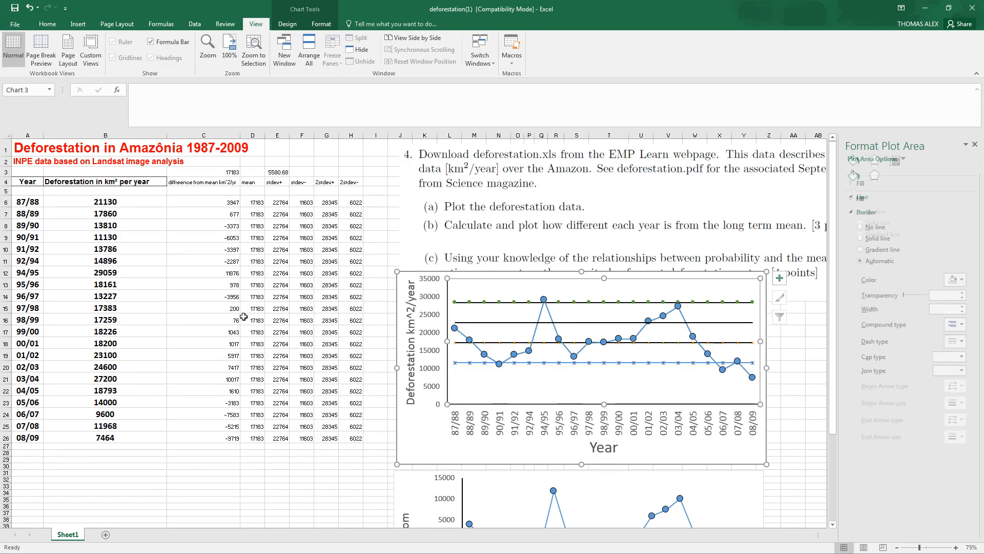
{"action": "left_click", "coordinate": [516, 303]}
{"action": "mouse_move", "coordinate": [338, 265]}
{"action": "left_mouse_down"}
{"action": "mouse_move", "coordinate": [352, 264]}
{"action": "mouse_move", "coordinate": [336, 265]}
{"action": "left_mouse_up"}
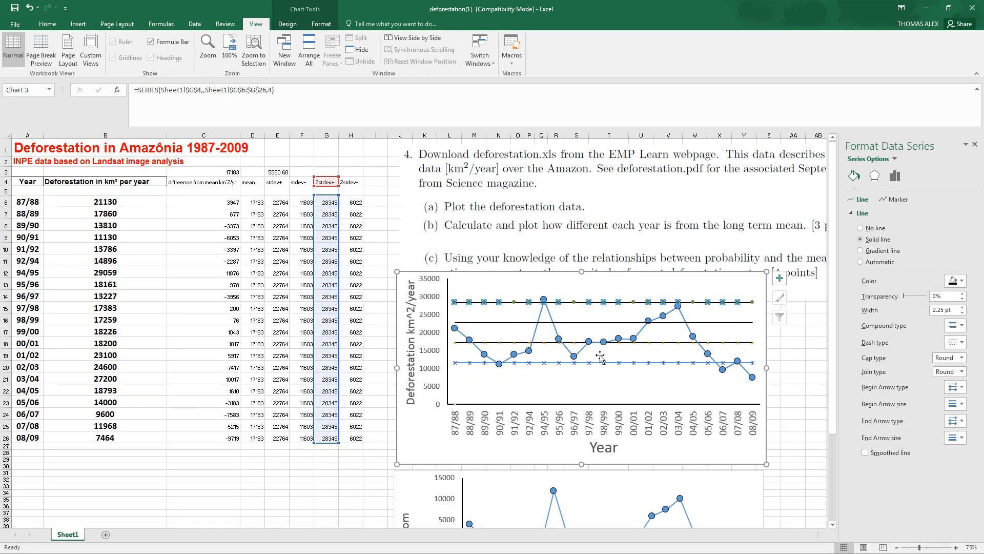
Step: Add a 2stdev- series to the annual deforestation chart with values H6:H26 and its name taken from H4
{"action": "right_click", "coordinate": [558, 385]}
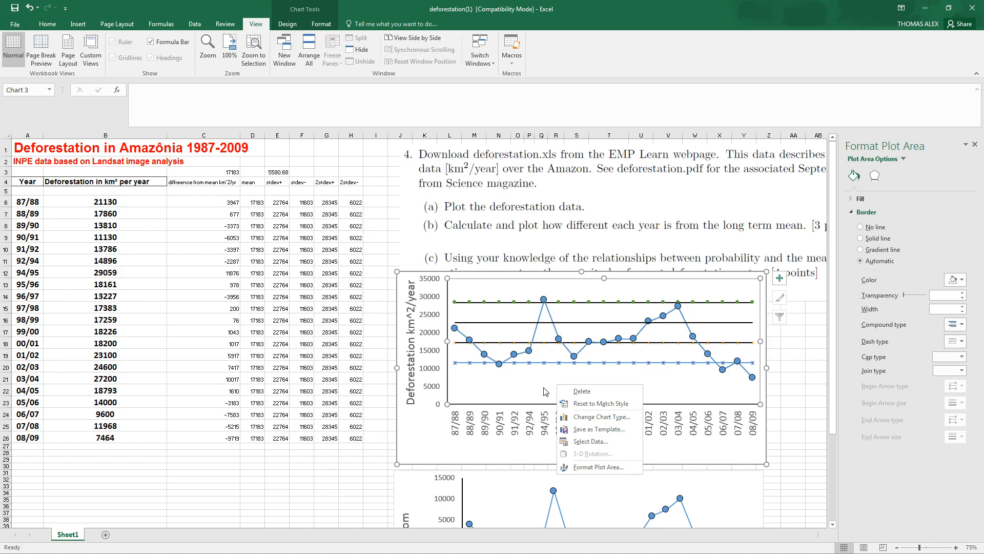
{"action": "left_click", "coordinate": [591, 442]}
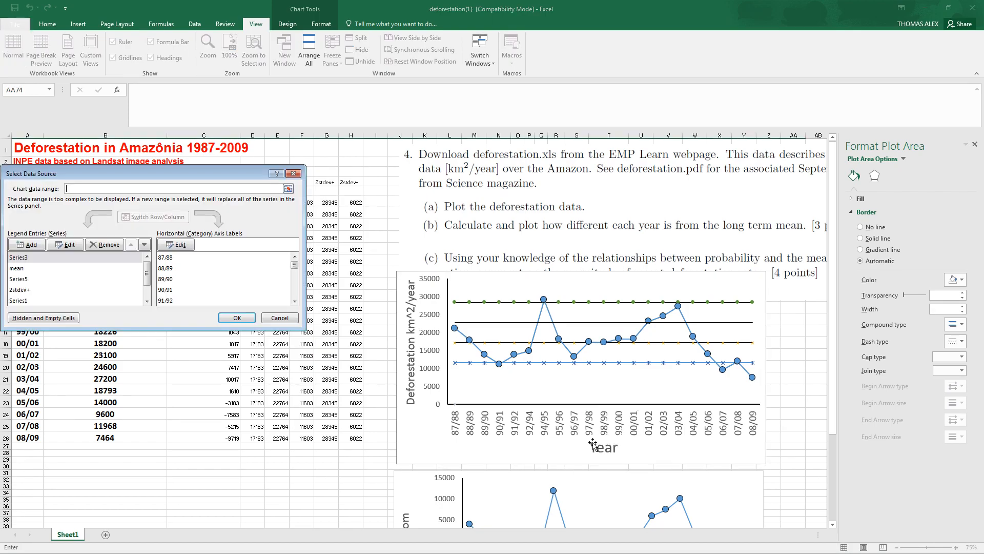
{"action": "left_click", "coordinate": [28, 245]}
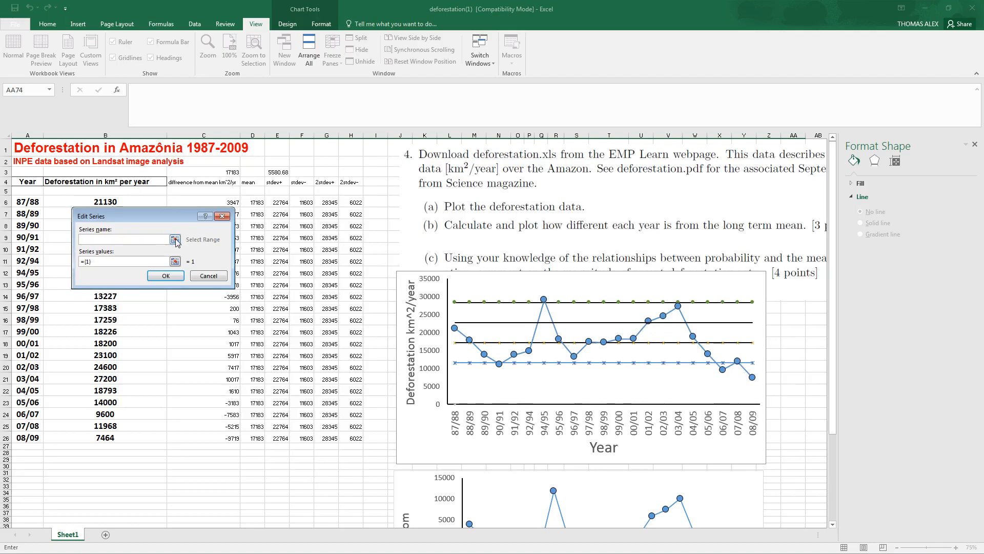
{"action": "left_click", "coordinate": [175, 262]}
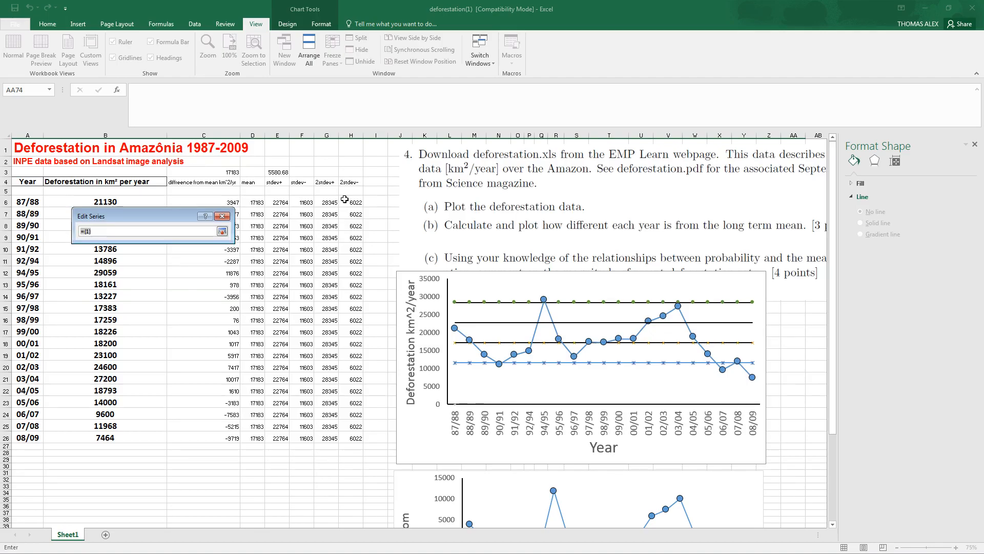
{"action": "left_click_drag", "start_coordinate": [349, 200], "coordinate": [353, 439]}
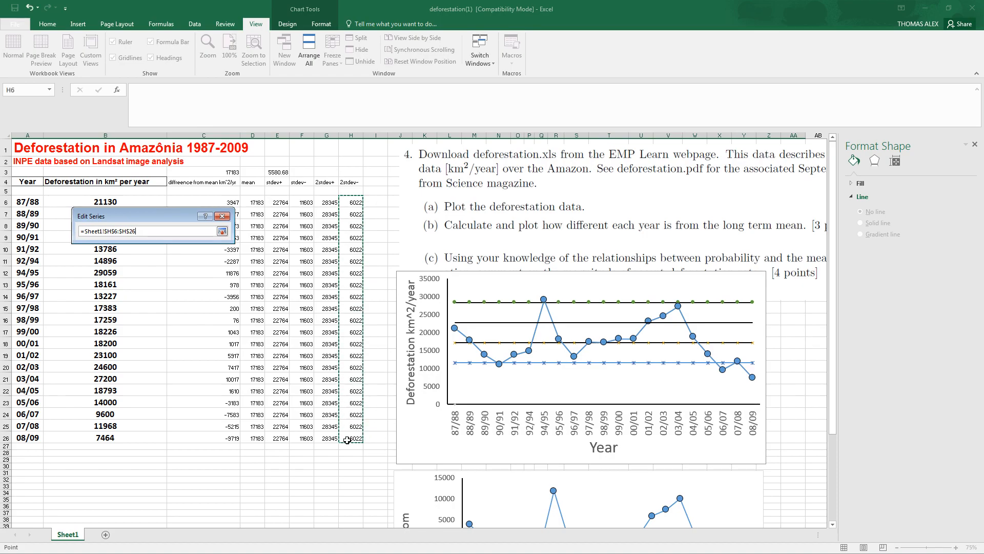
{"action": "left_click", "coordinate": [222, 232]}
{"action": "left_click", "coordinate": [175, 233]}
{"action": "left_click", "coordinate": [352, 181]}
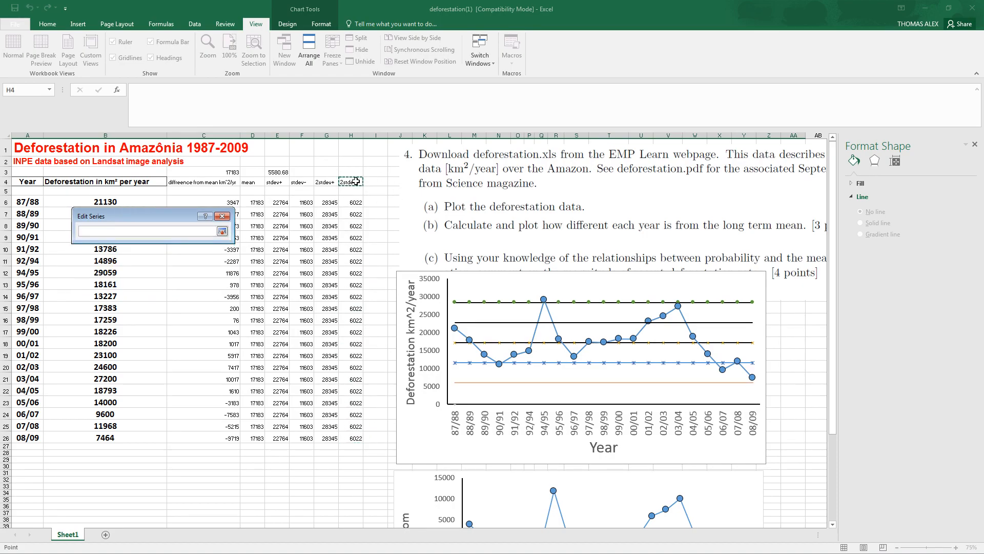
{"action": "left_click", "coordinate": [222, 231]}
{"action": "left_click", "coordinate": [172, 277]}
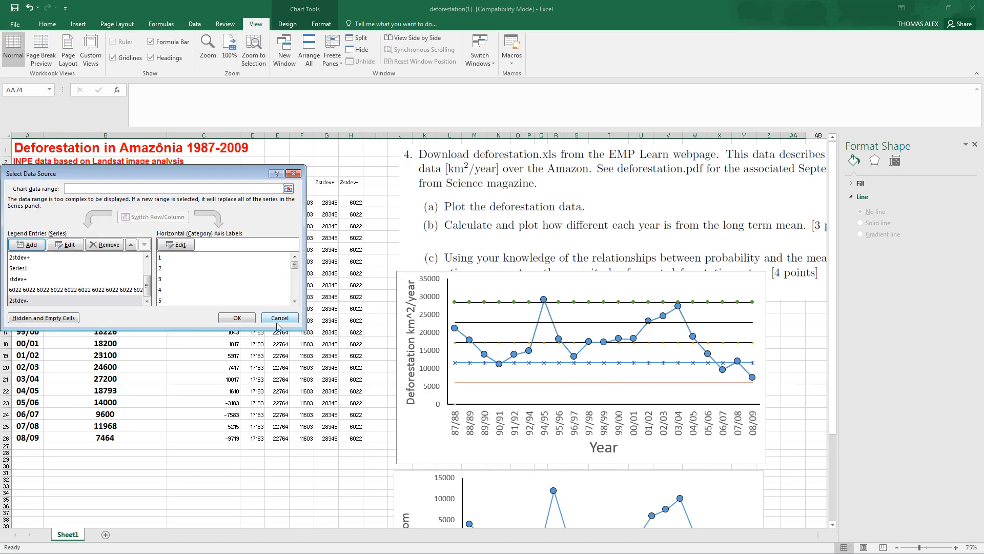
{"action": "left_click", "coordinate": [237, 318]}
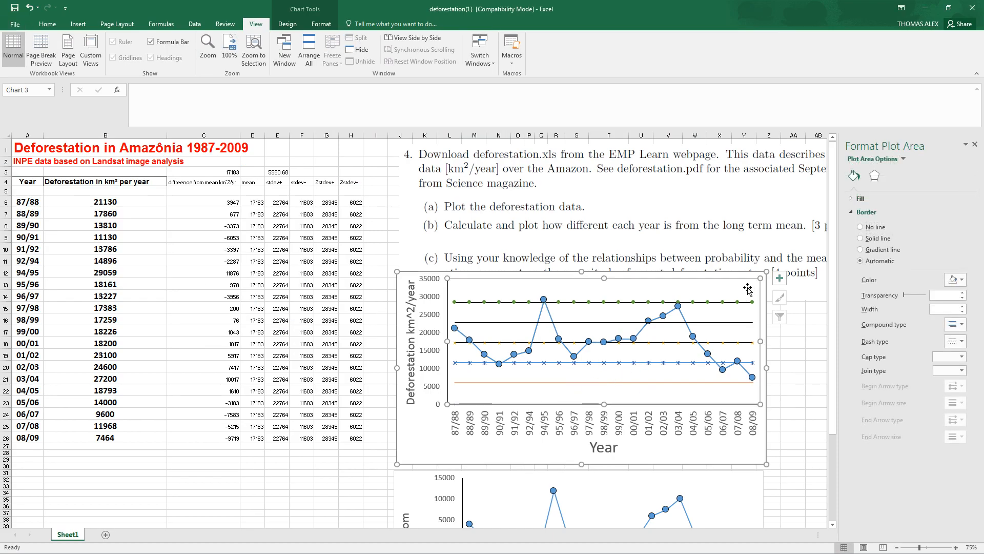
Step: Remove the markers from the 2stdev+ series in the annual deforestation chart
{"action": "left_click", "coordinate": [715, 302]}
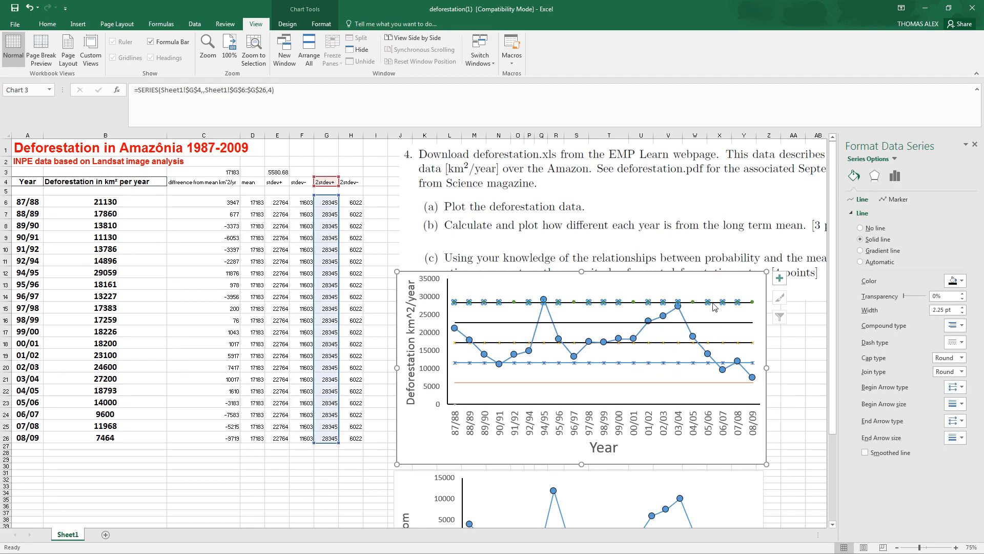
{"action": "left_click", "coordinate": [891, 199]}
{"action": "left_click", "coordinate": [872, 239]}
{"action": "left_click", "coordinate": [862, 201]}
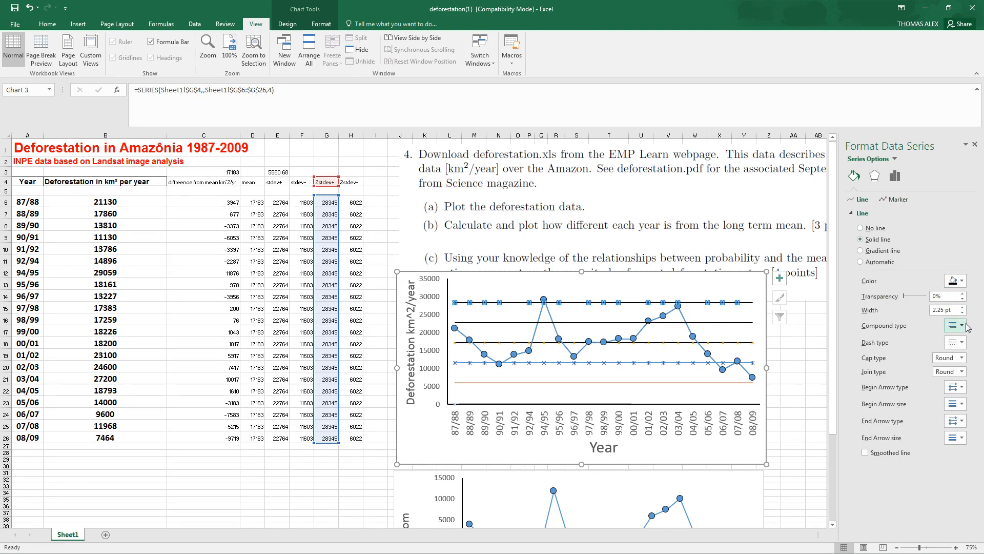
Step: Make the 2stdev+ line dashed in the annual deforestation chart and restyle the stdev+ line as solid grey
{"action": "left_click", "coordinate": [961, 371]}
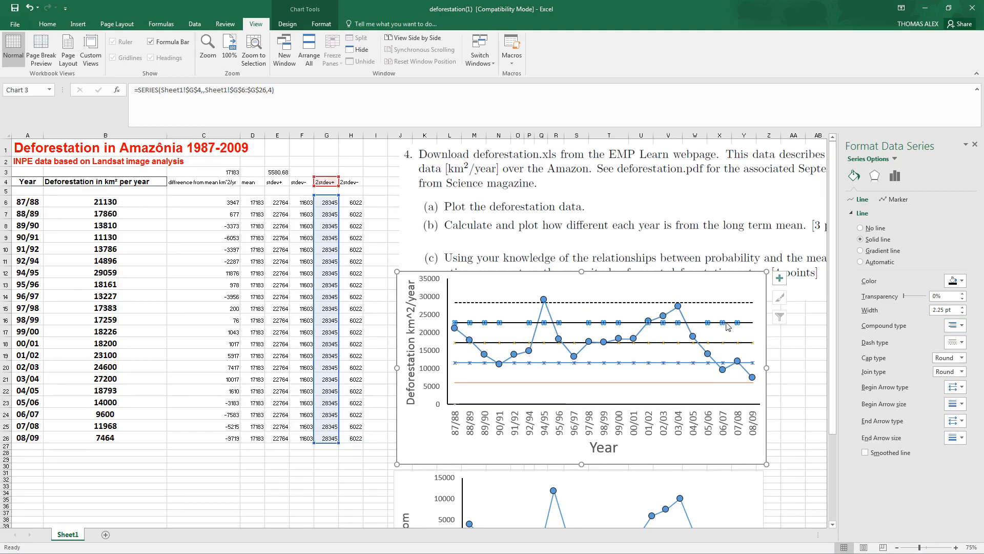
{"action": "left_click", "coordinate": [722, 322]}
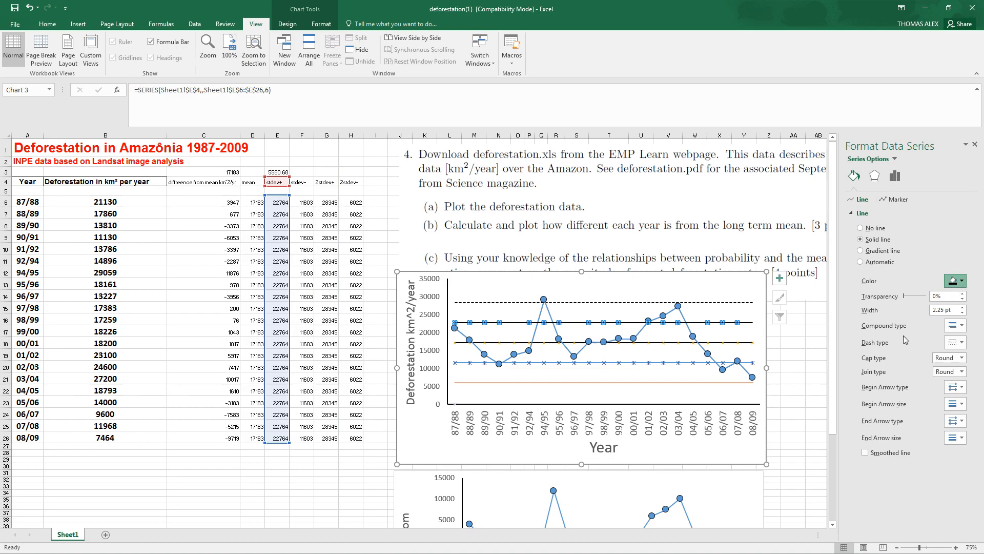
Step: Remove the markers from the mean series in the annual deforestation chart
{"action": "left_click", "coordinate": [672, 343]}
{"action": "left_click", "coordinate": [895, 200]}
{"action": "left_click", "coordinate": [879, 213]}
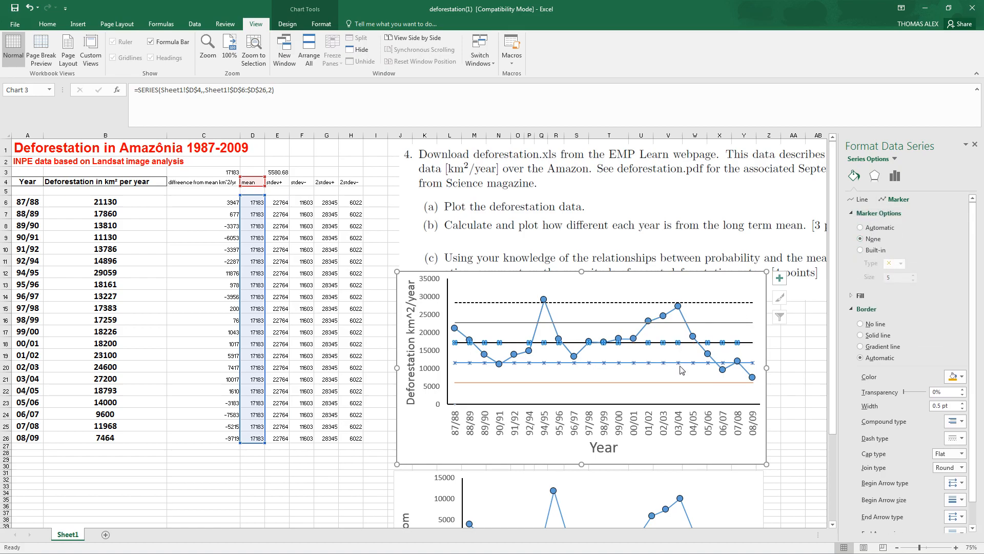
Step: Remove the markers from the stdev- series and format it as a solid grey line matching stdev+
{"action": "left_click", "coordinate": [680, 363]}
{"action": "left_click", "coordinate": [895, 200]}
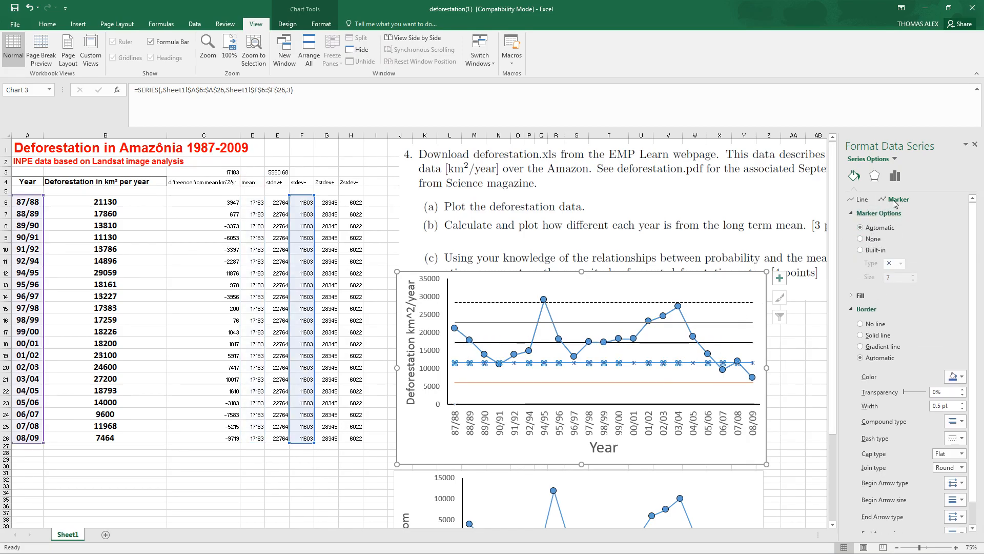
{"action": "left_click", "coordinate": [873, 239]}
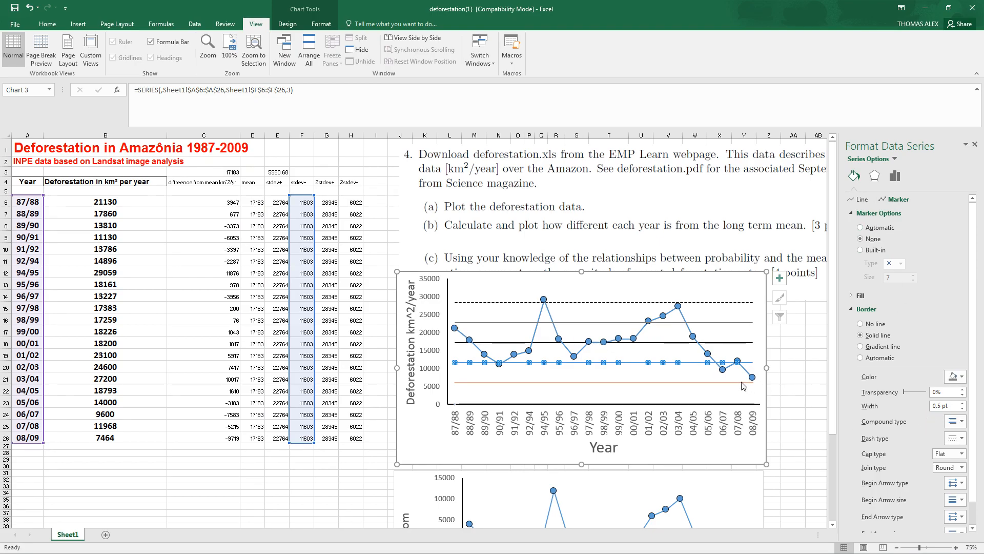
{"action": "left_click", "coordinate": [860, 335]}
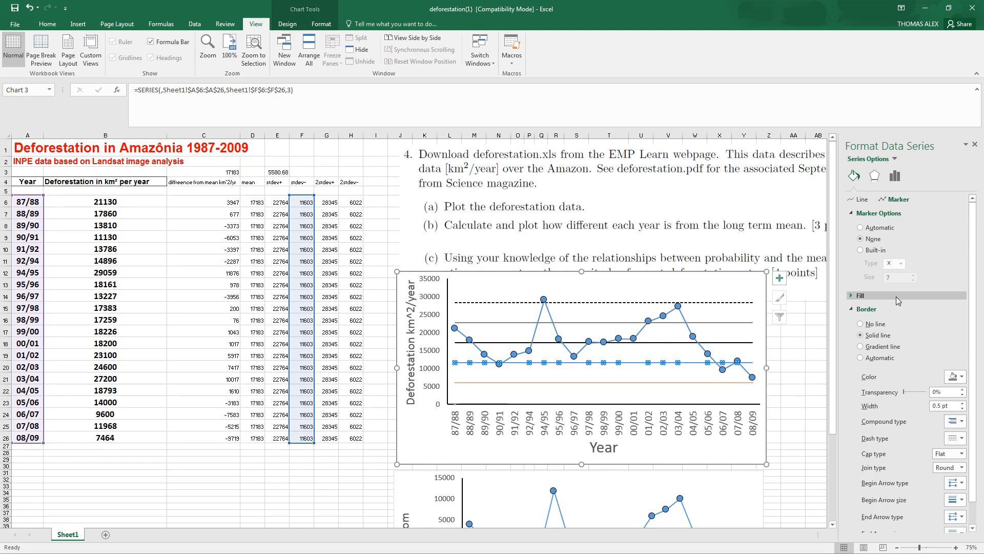
{"action": "left_click", "coordinate": [862, 200]}
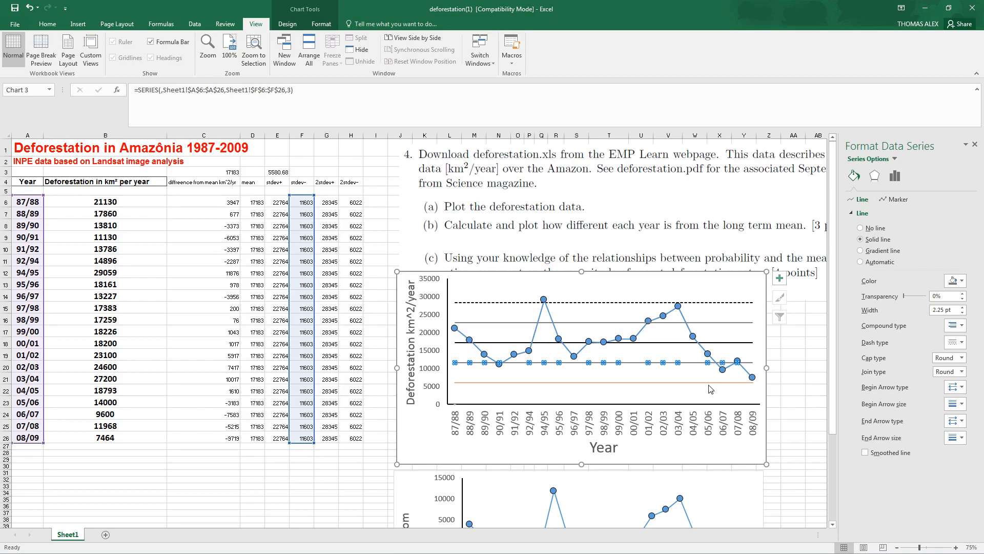
Step: Format the 2stdev- series as a black dashed line matching 2stdev+ and deselect the chart
{"action": "left_click", "coordinate": [734, 382]}
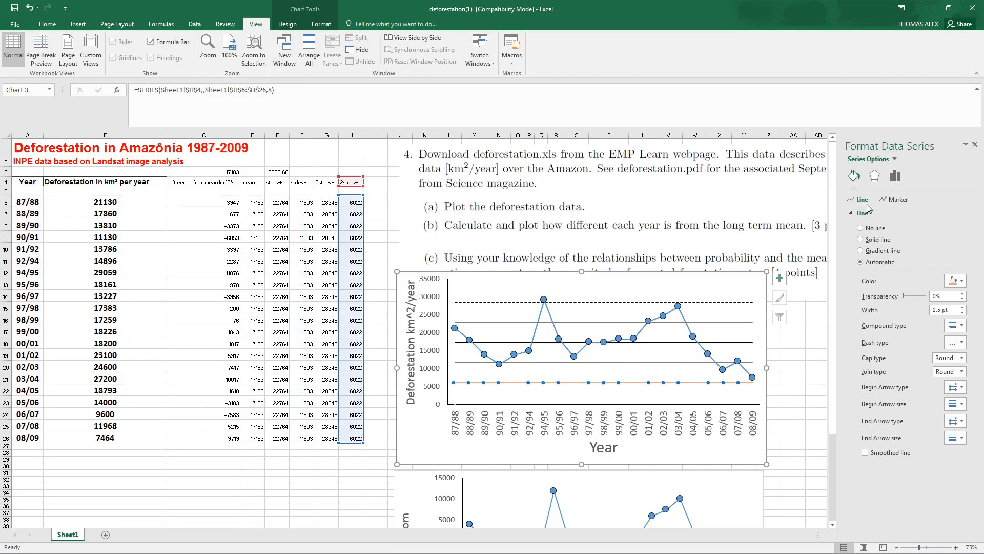
{"action": "left_click", "coordinate": [878, 240]}
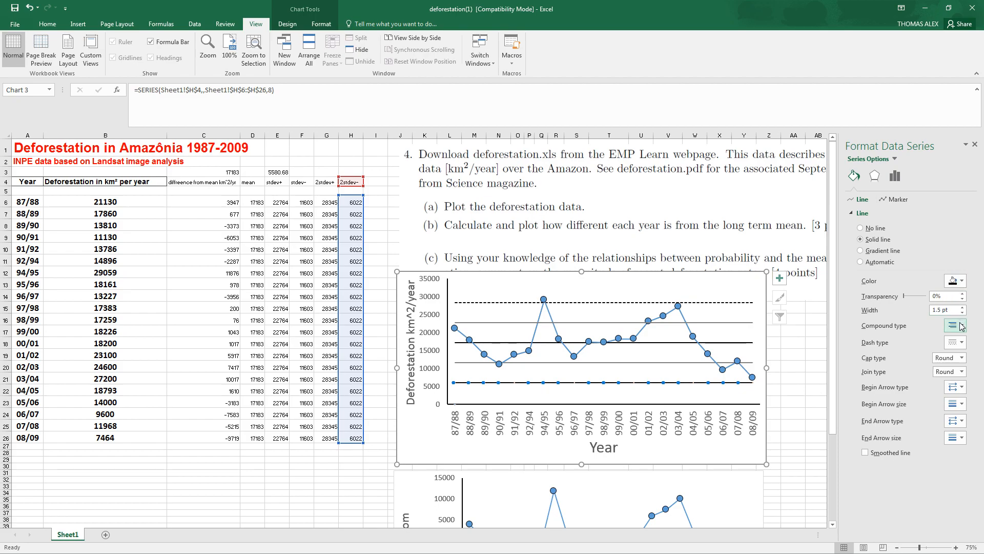
{"action": "left_click", "coordinate": [949, 375]}
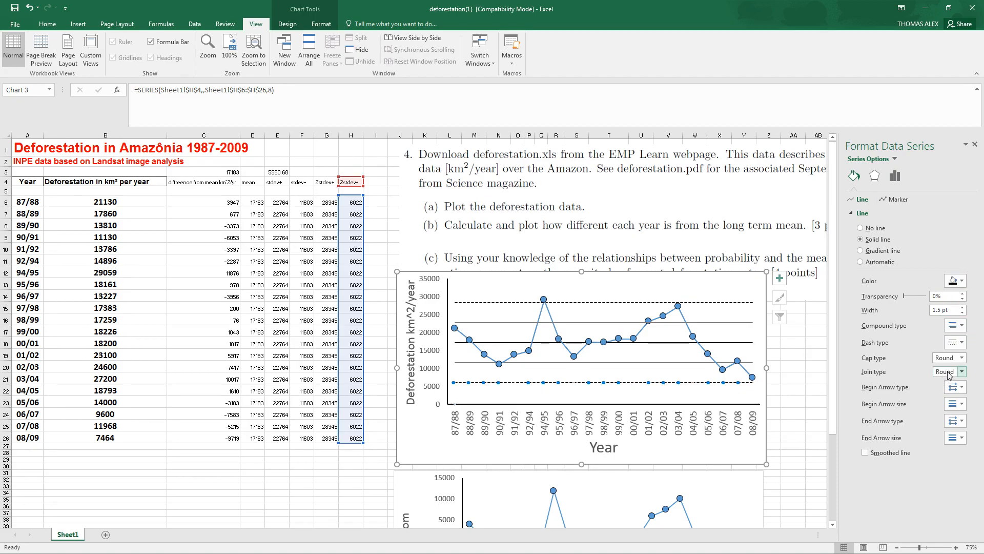
{"action": "left_click", "coordinate": [803, 383]}
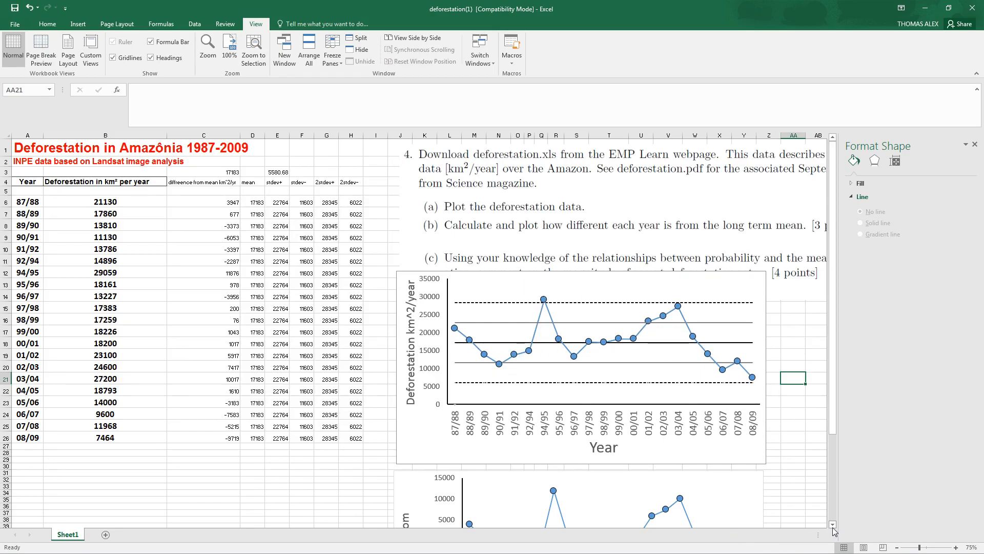
Step: Move the annual deforestation chart down so that it clears the text of question (c)
{"action": "left_click", "coordinate": [814, 439]}
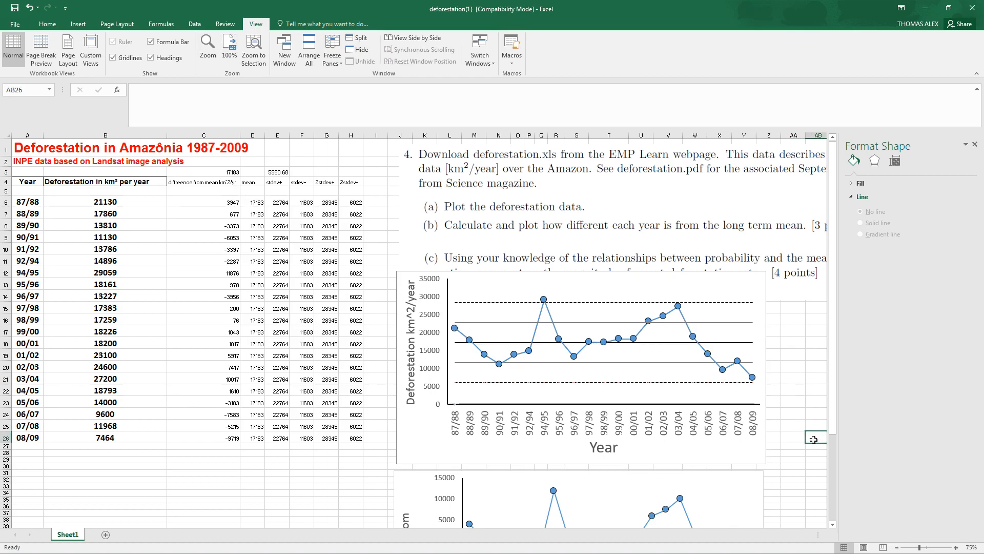
{"action": "scroll", "coordinate": [814, 439], "scroll_direction": "right", "scroll_amount": 2}
{"action": "left_click", "coordinate": [598, 275]}
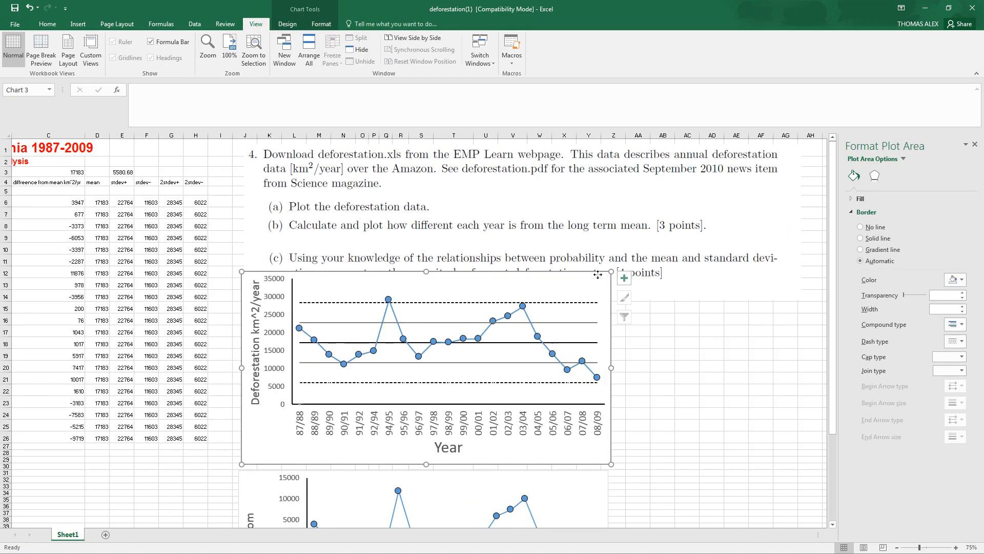
{"action": "left_click_drag", "start_coordinate": [598, 275], "coordinate": [635, 309]}
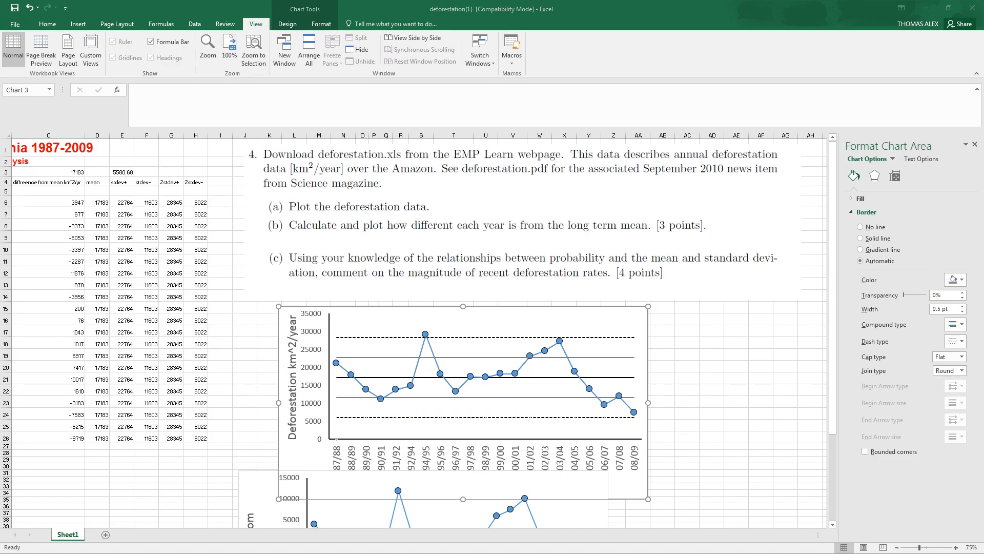
Step: Switch to the lecture presentation in PowerPoint and show the Standard deviation slide full screen as a slide show
{"action": "key", "text": "alt+Tab"}
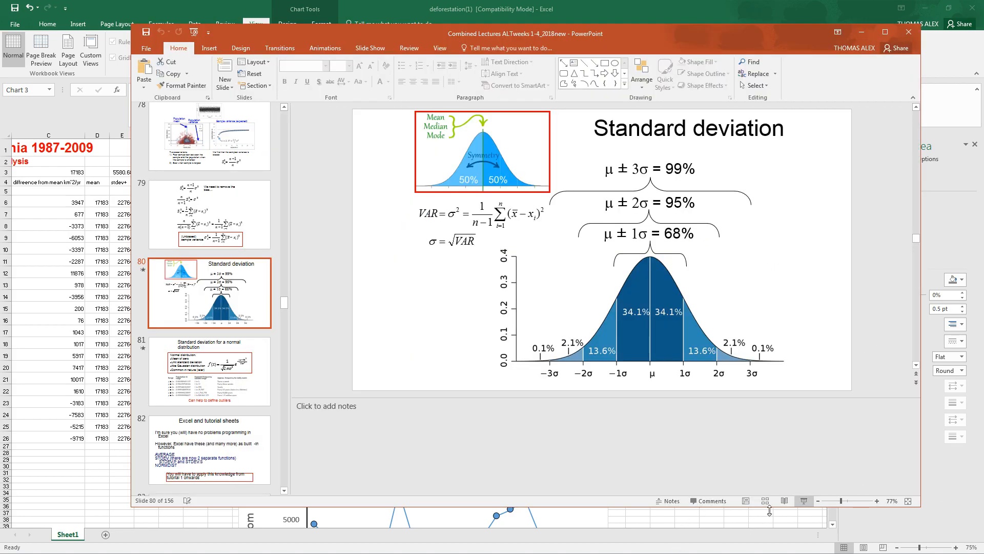
{"action": "left_click", "coordinate": [804, 501]}
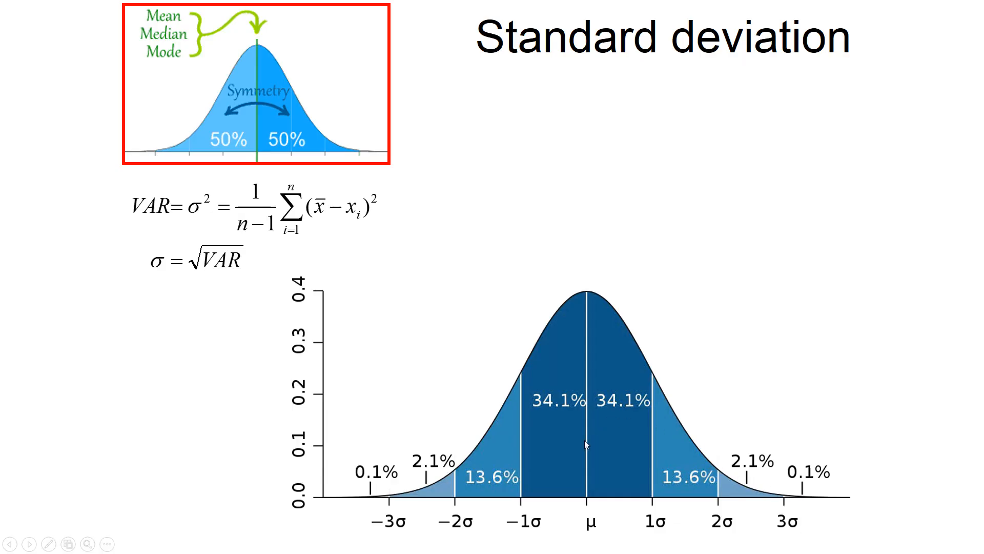